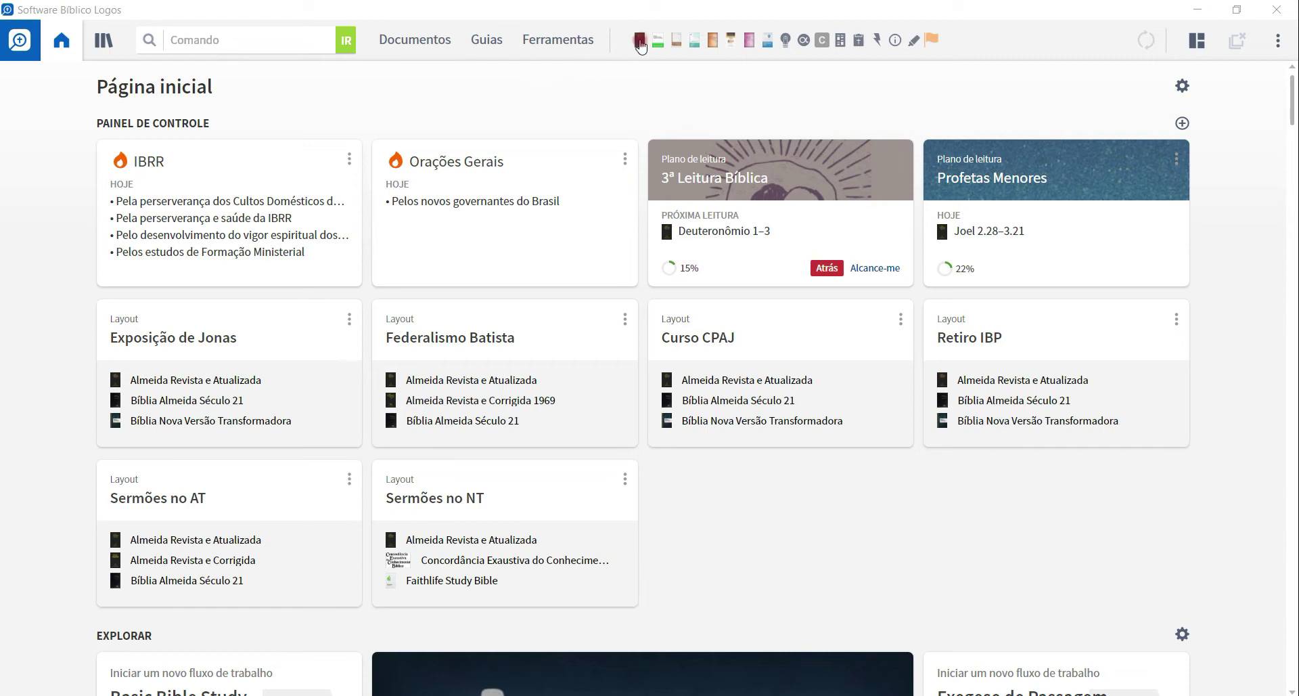
# - Open the Almeida Revista e Atualizada Bible and the Factbook
pyautogui.click(639, 42)
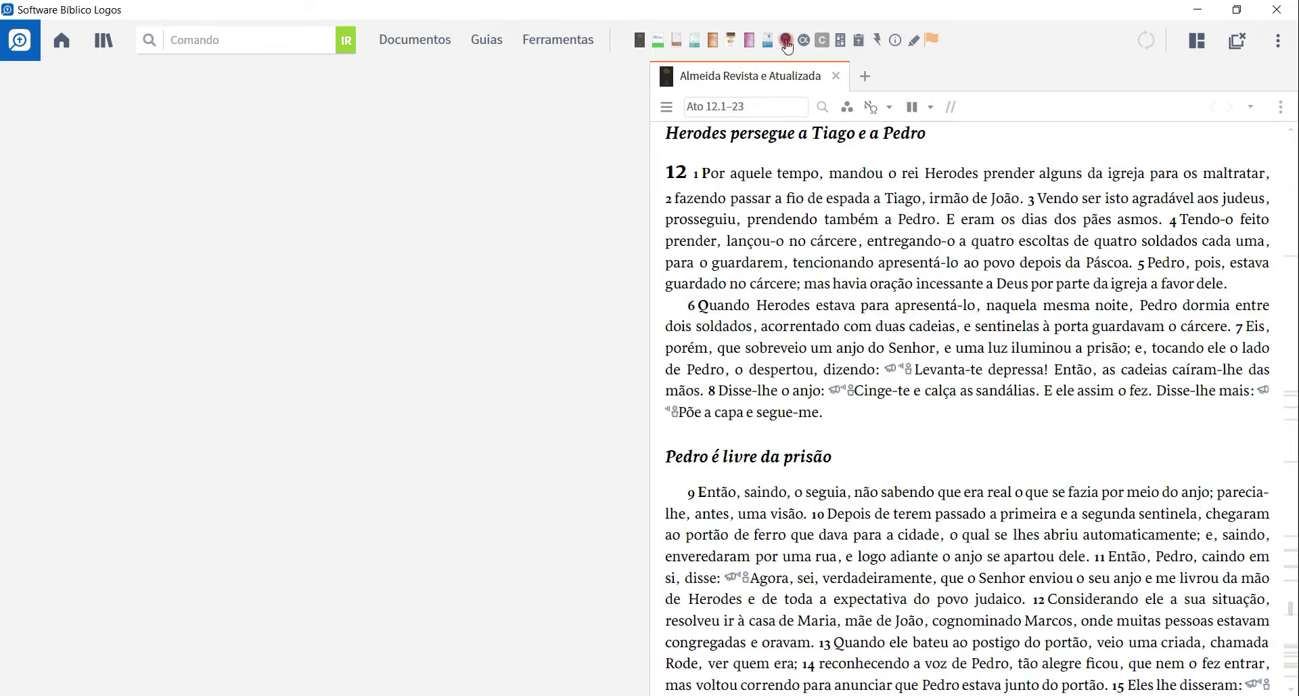
pyautogui.click(786, 41)
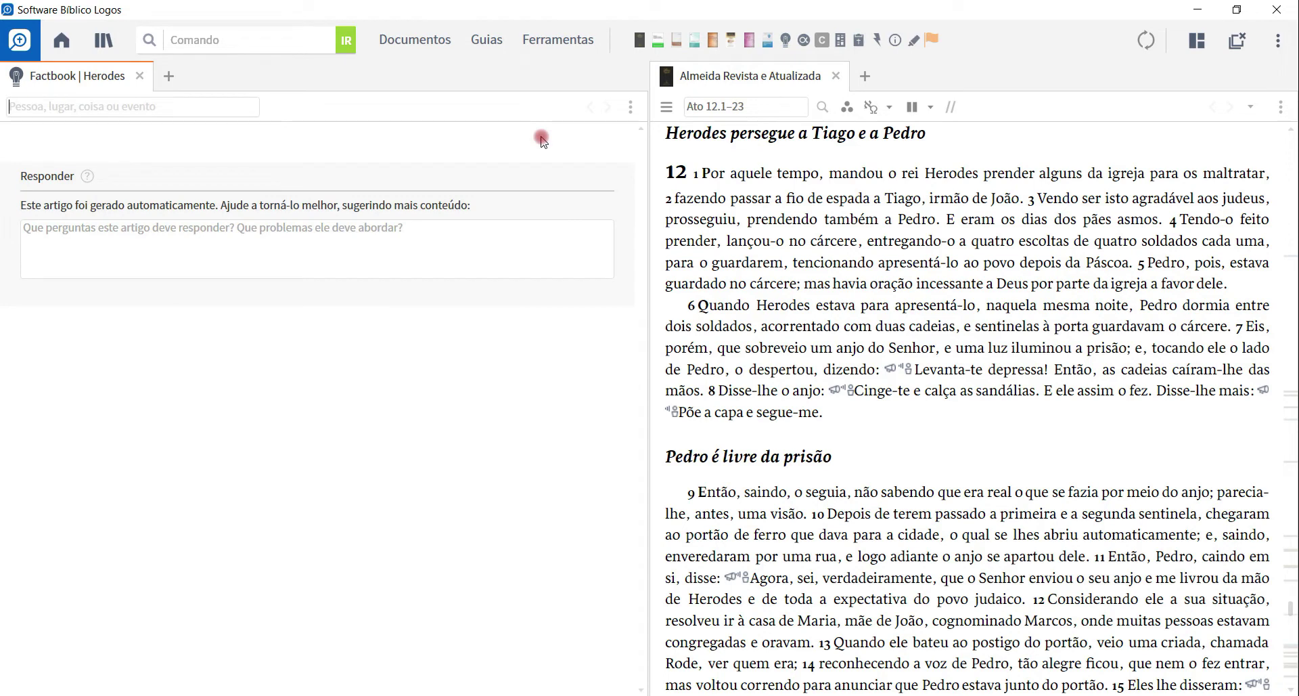
pyautogui.click(568, 42)
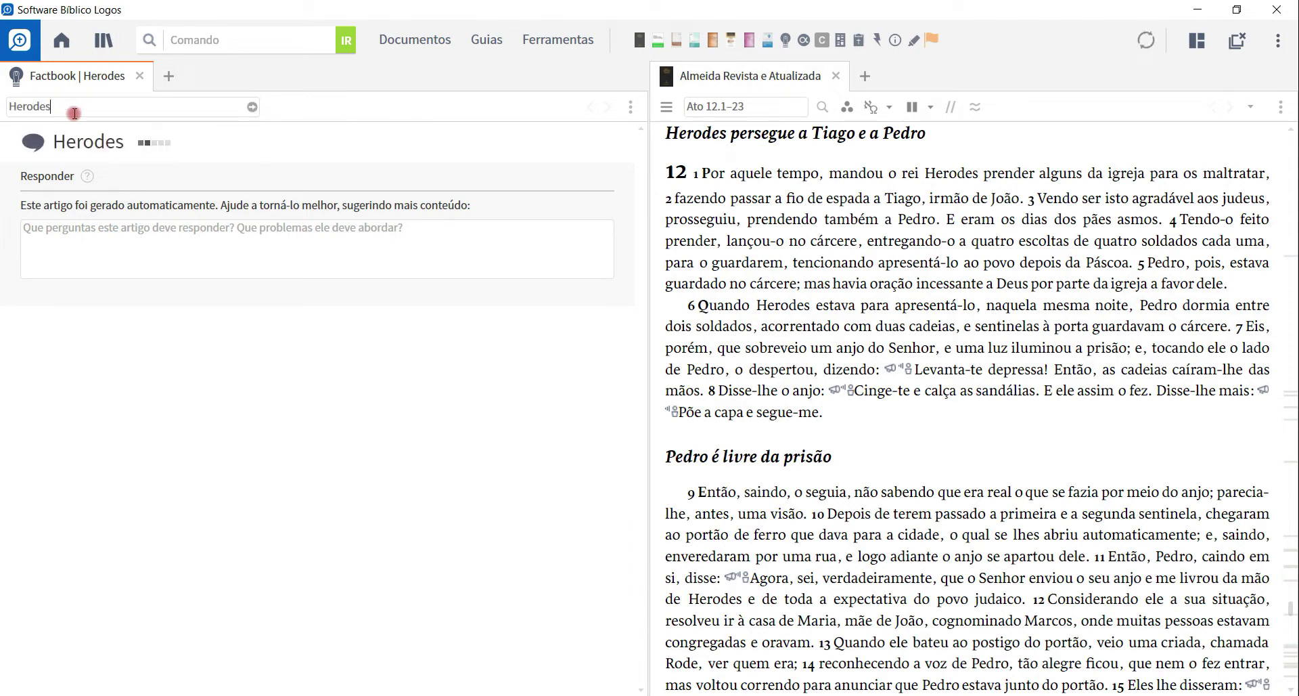
# - Look up "Herodes" in the Factbook
pyautogui.write('hero')
pyautogui.press('BackSpace')
pyautogui.press('BackSpace')
pyautogui.press('BackSpace')
pyautogui.press('BackSpace')
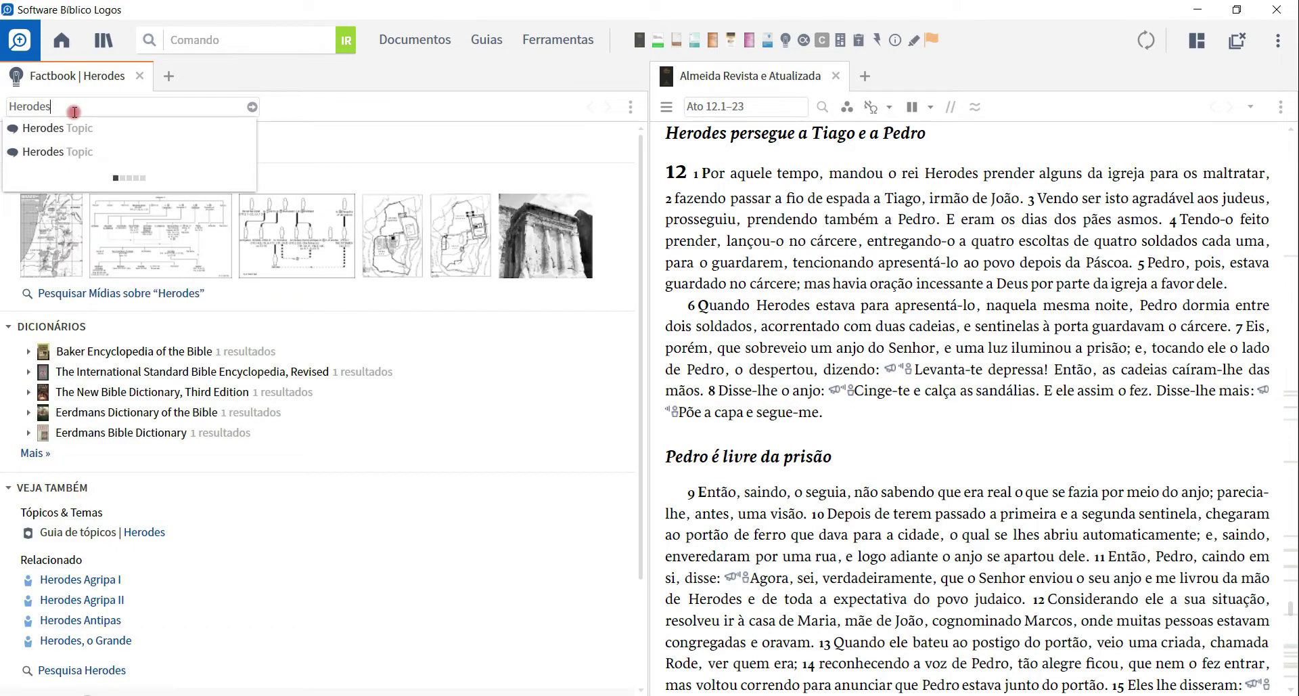
pyautogui.click(77, 127)
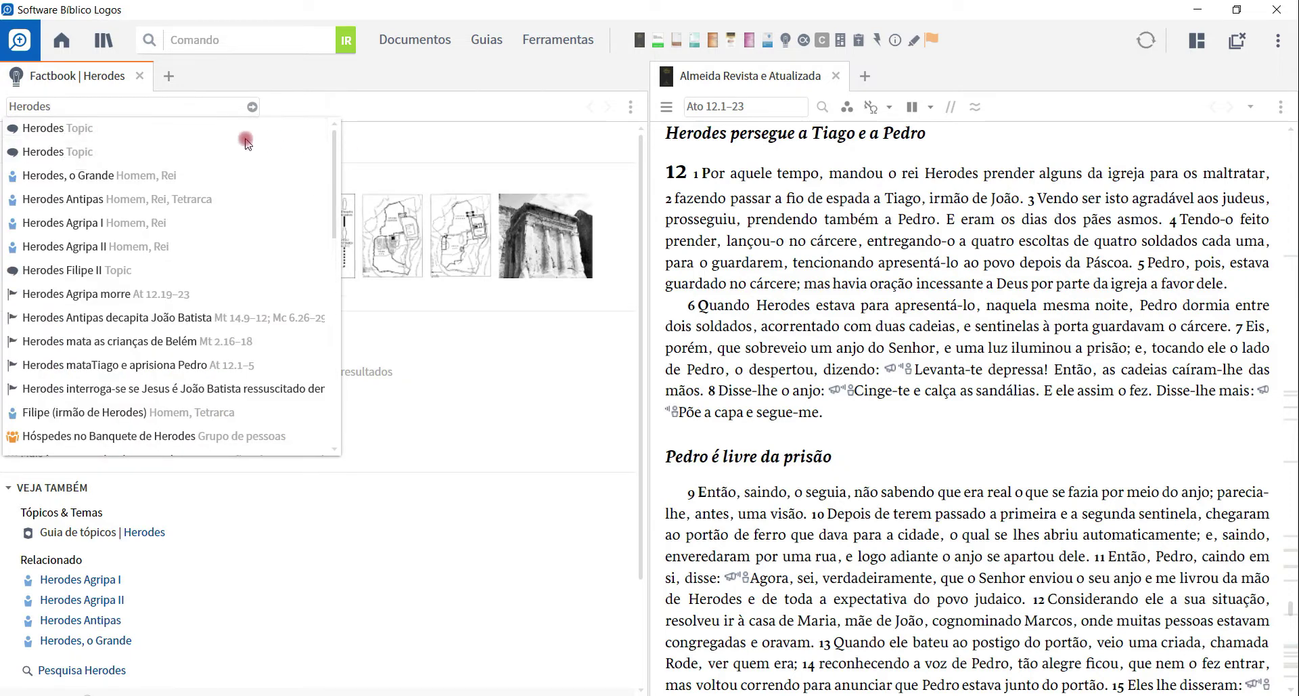
# - View the first Herodes topic article in the Factbook, followed by the second Herodes topic article
pyautogui.click(208, 136)
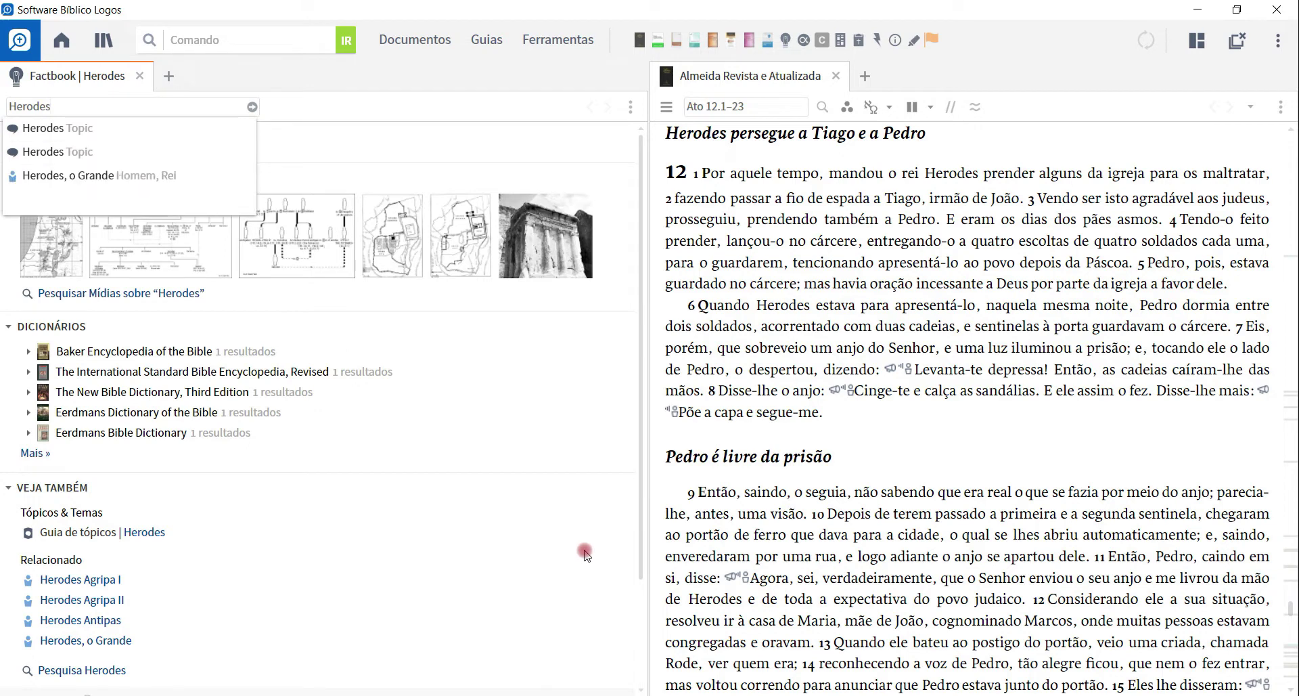
pyautogui.click(80, 128)
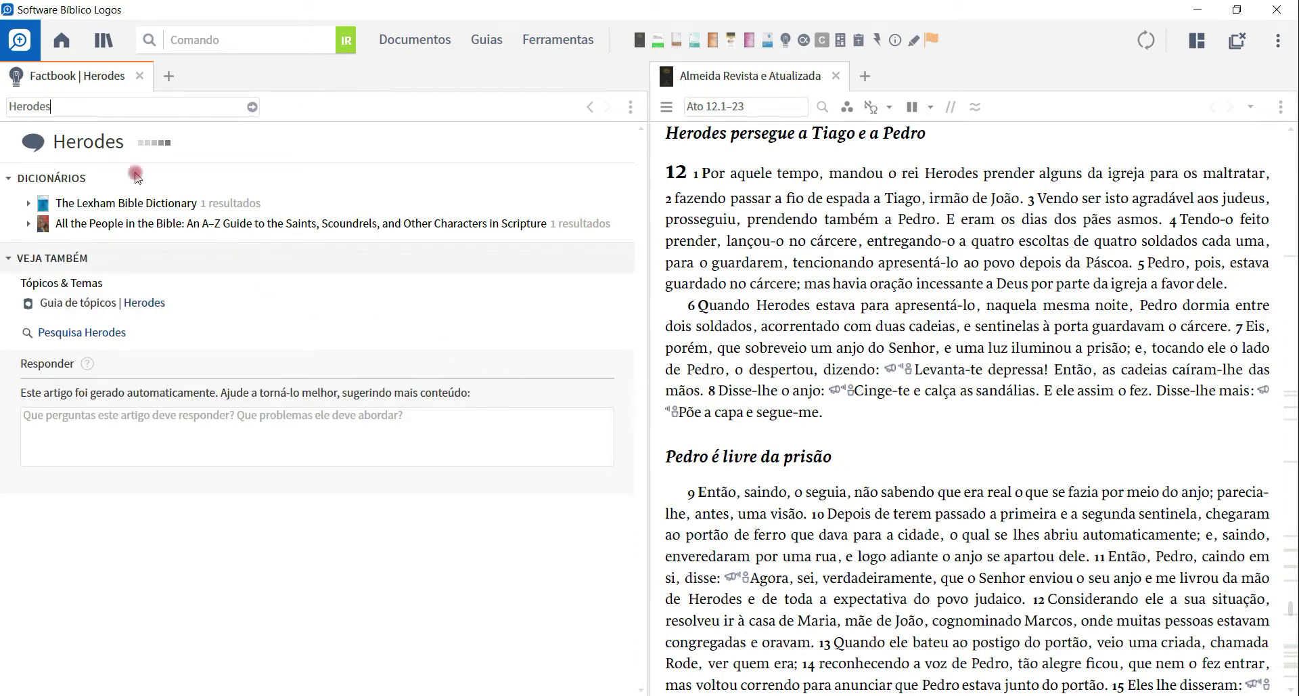
pyautogui.click(134, 111)
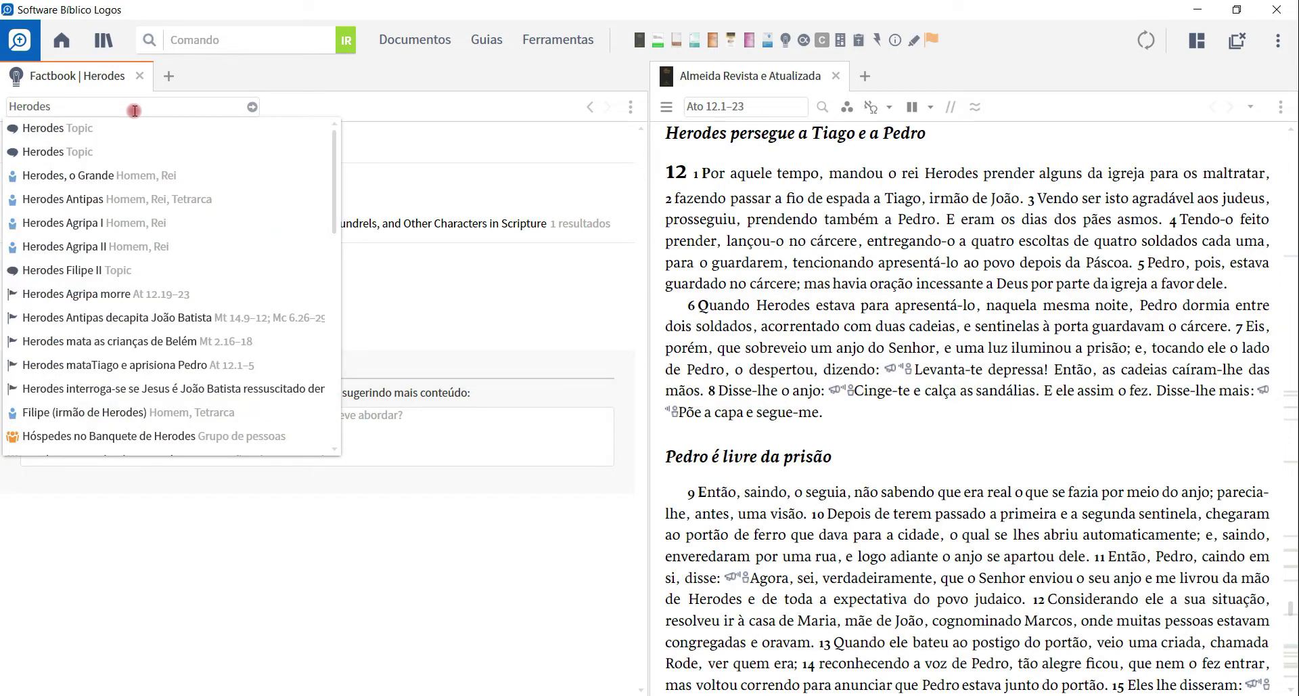
pyautogui.click(90, 154)
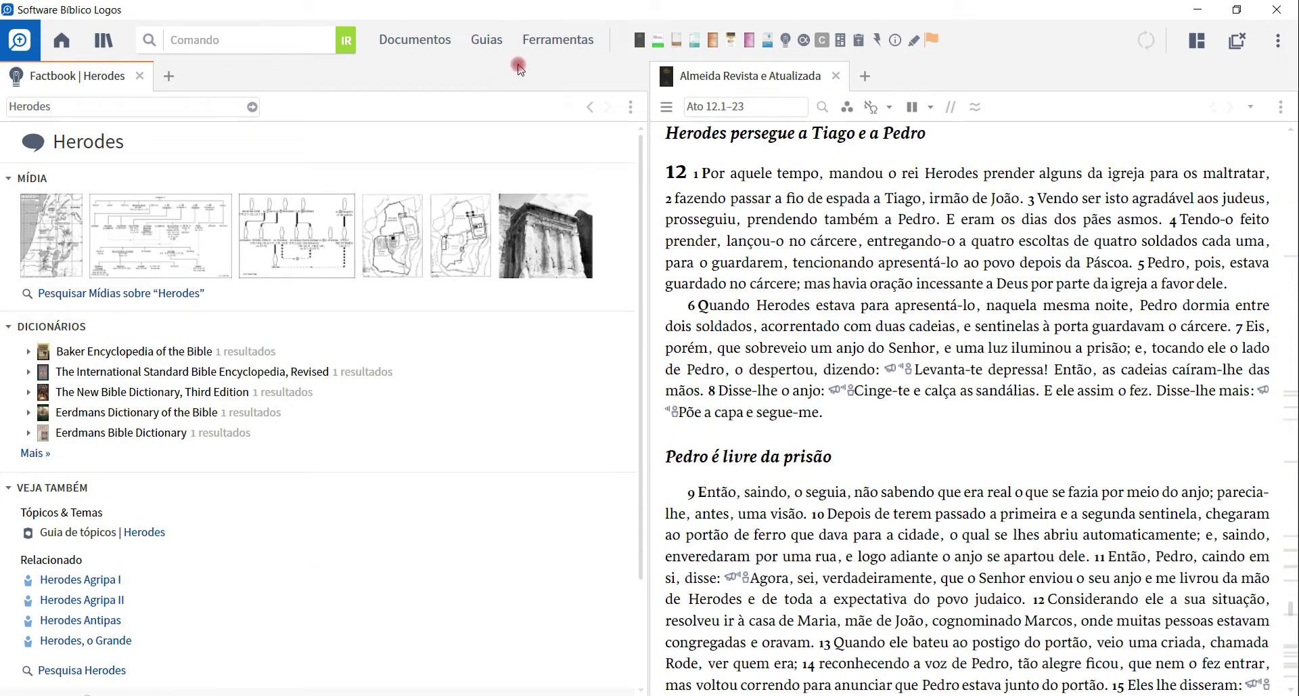
# - Open the Realce tool and inspect the linked data of the word Herodes in Acts 12.1
pyautogui.click(549, 42)
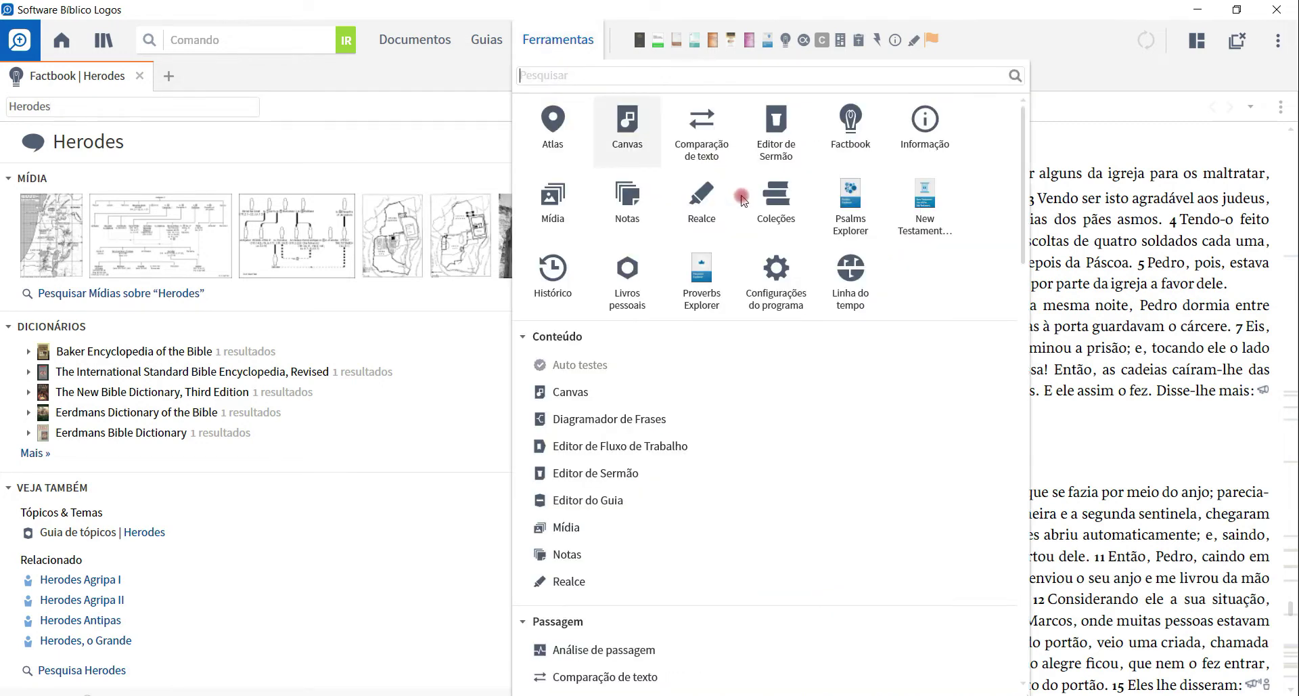
pyautogui.click(702, 197)
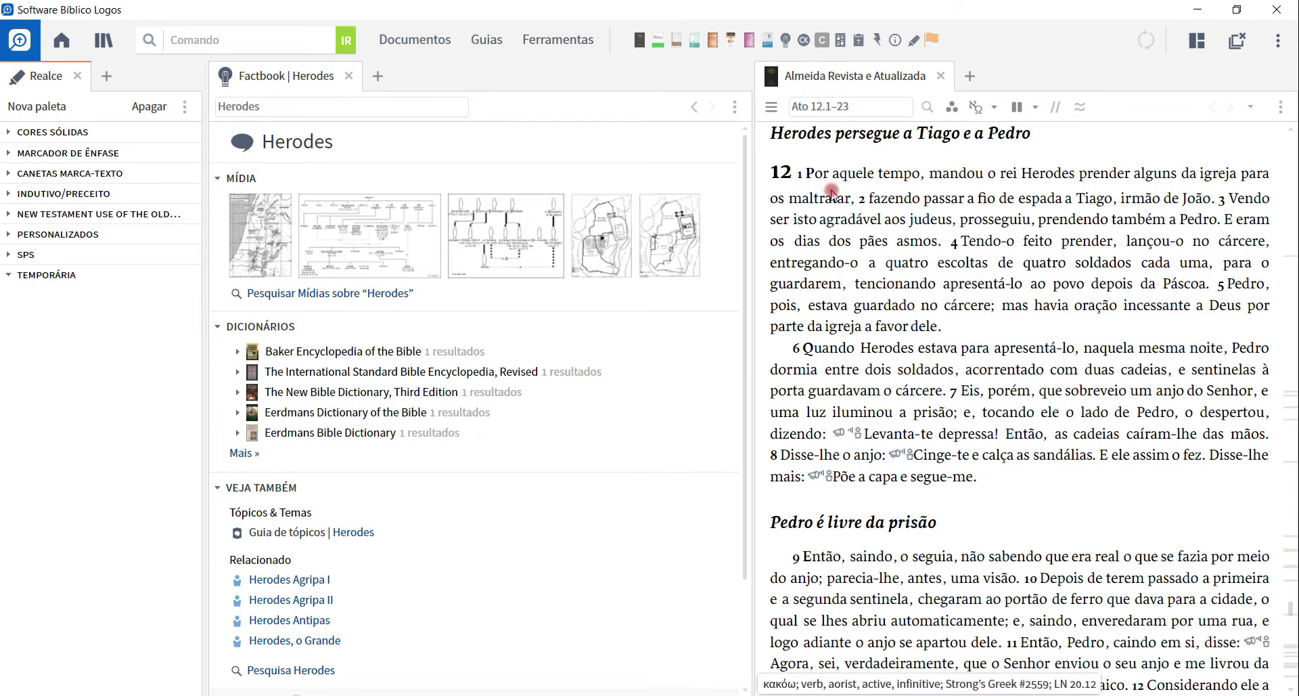
pyautogui.rightClick(1055, 178)
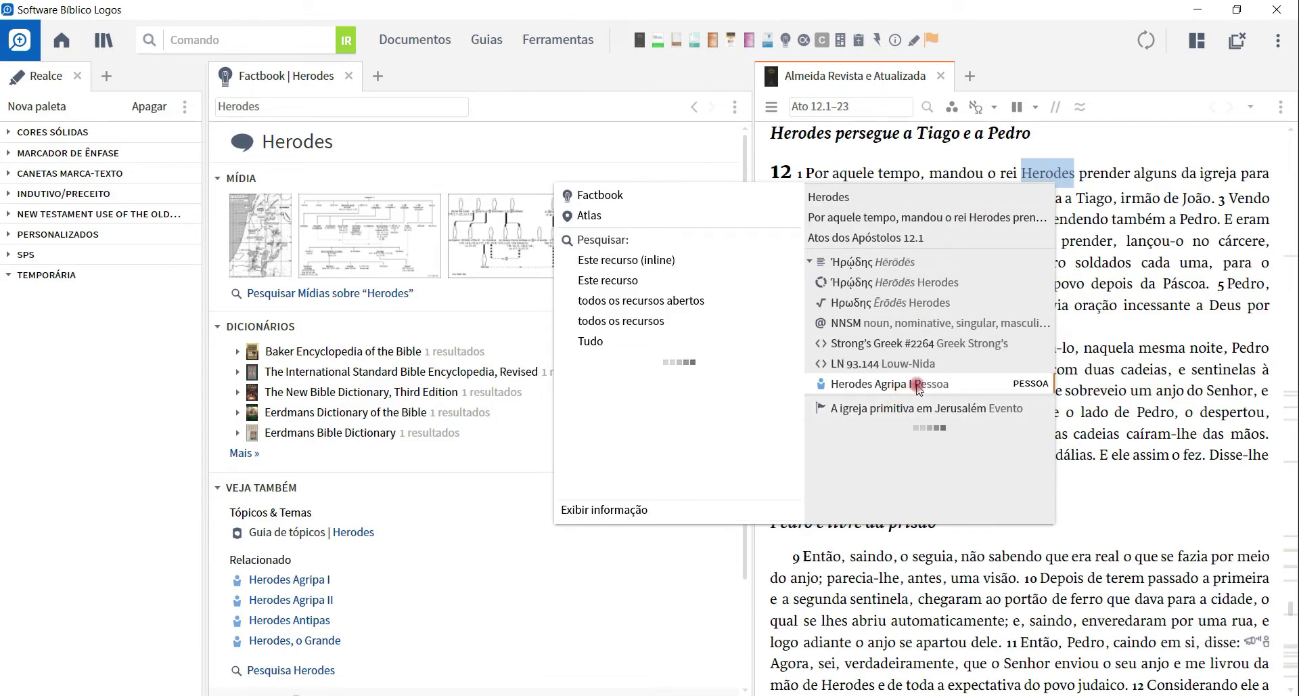
pyautogui.click(1096, 143)
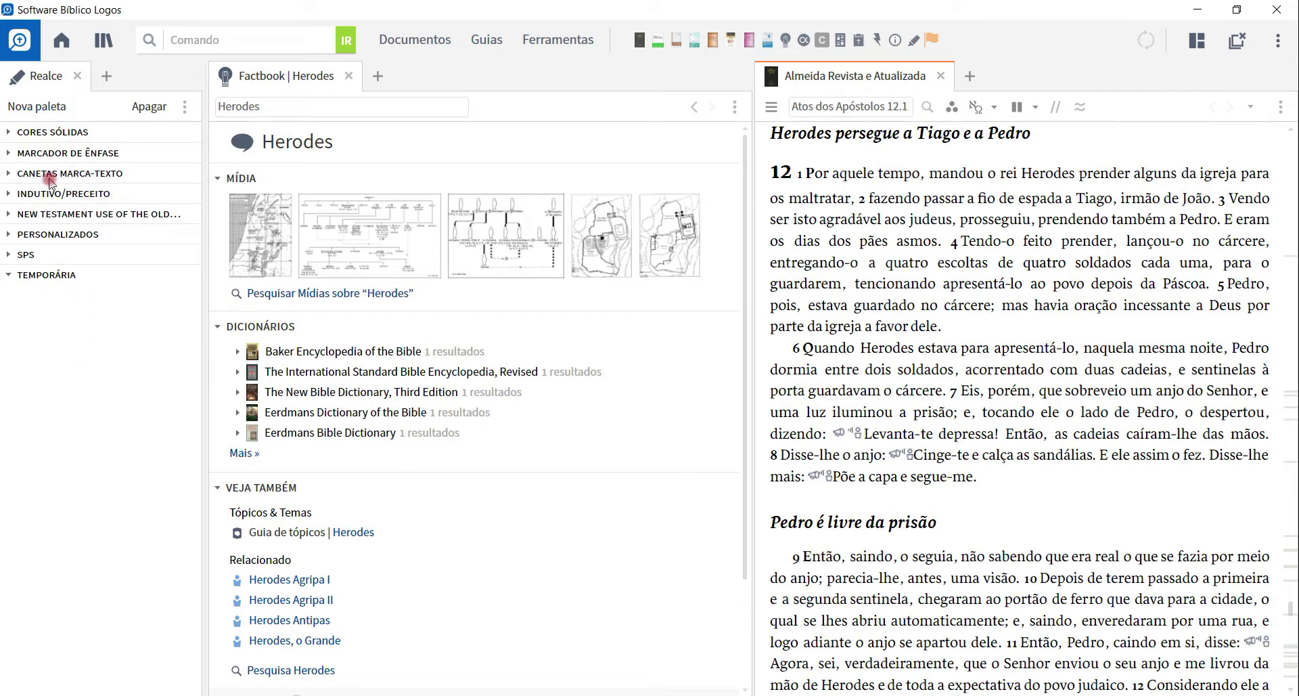
pyautogui.click(113, 276)
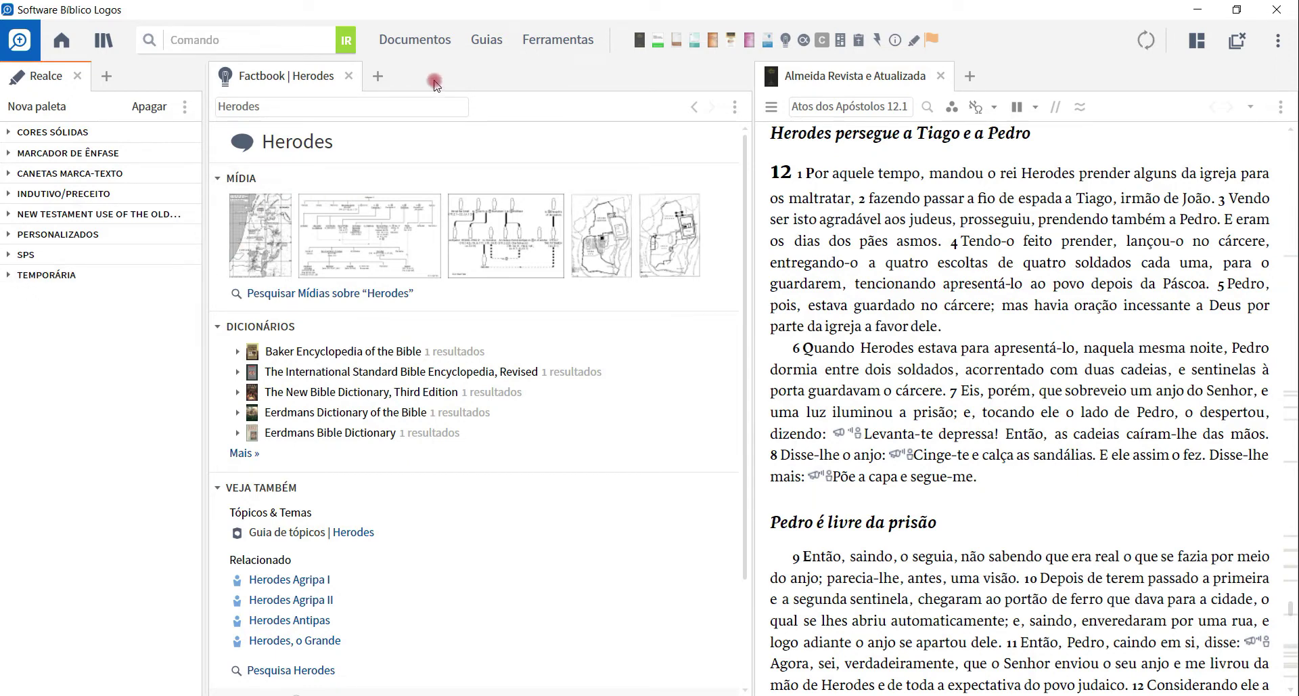
# - Create a new visual filter document of the Bible search type and review which Bibles it can cover
pyautogui.click(431, 45)
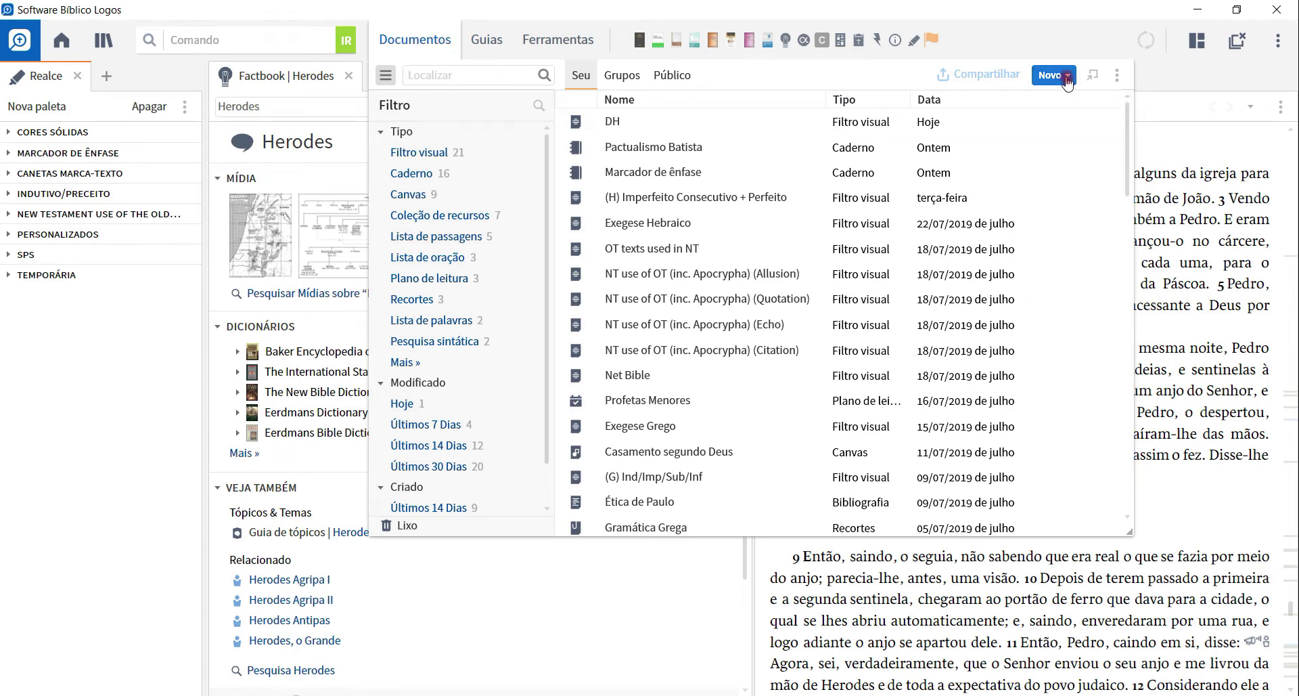
pyautogui.click(1067, 77)
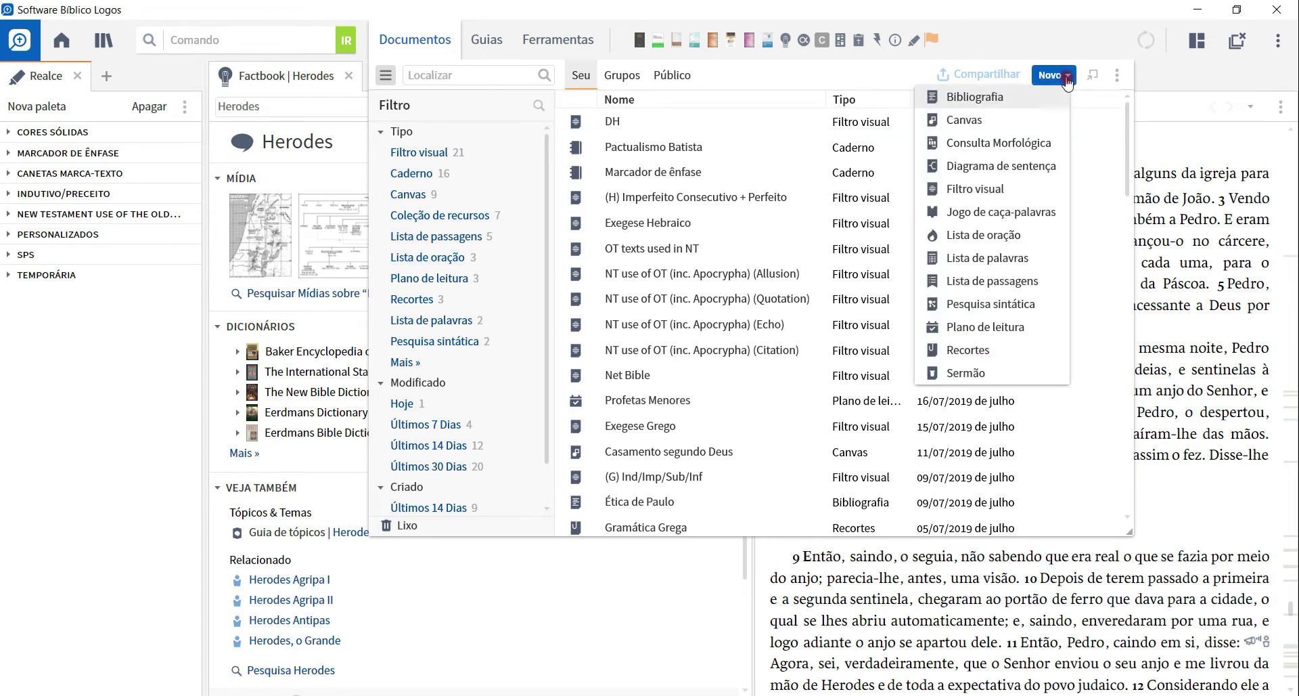
pyautogui.click(981, 191)
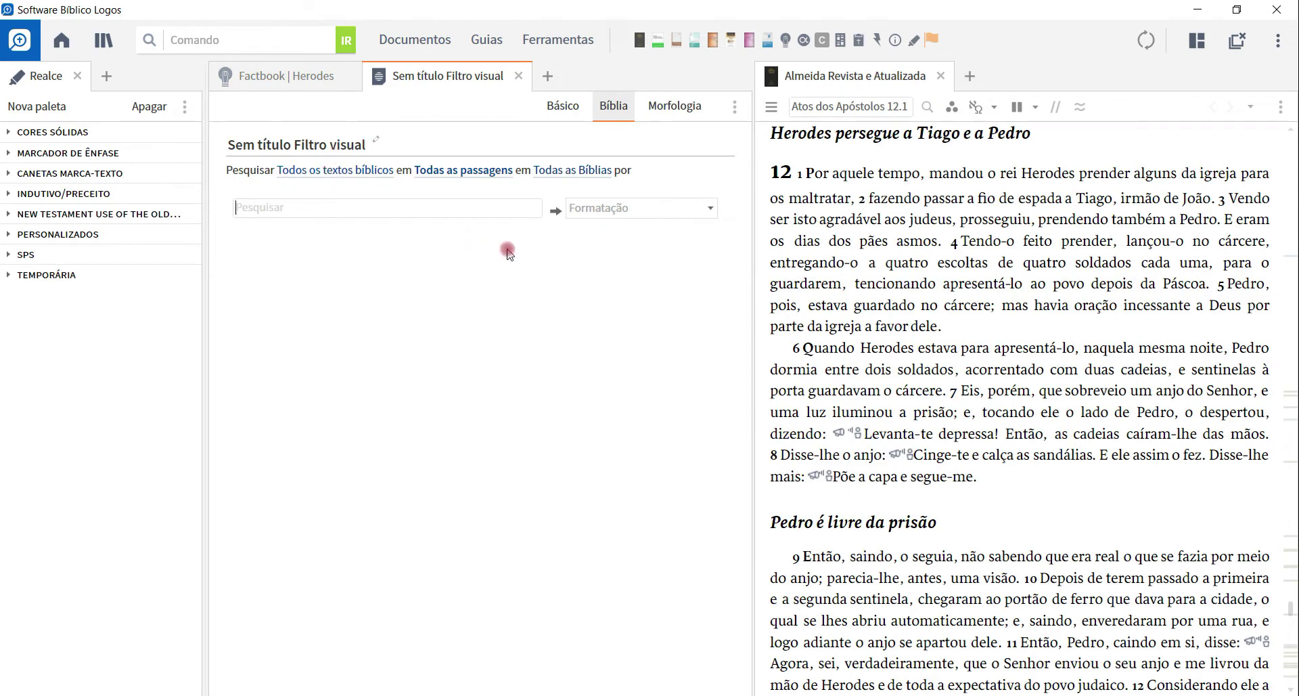
pyautogui.click(615, 119)
pyautogui.click(616, 119)
pyautogui.click(585, 175)
pyautogui.click(575, 176)
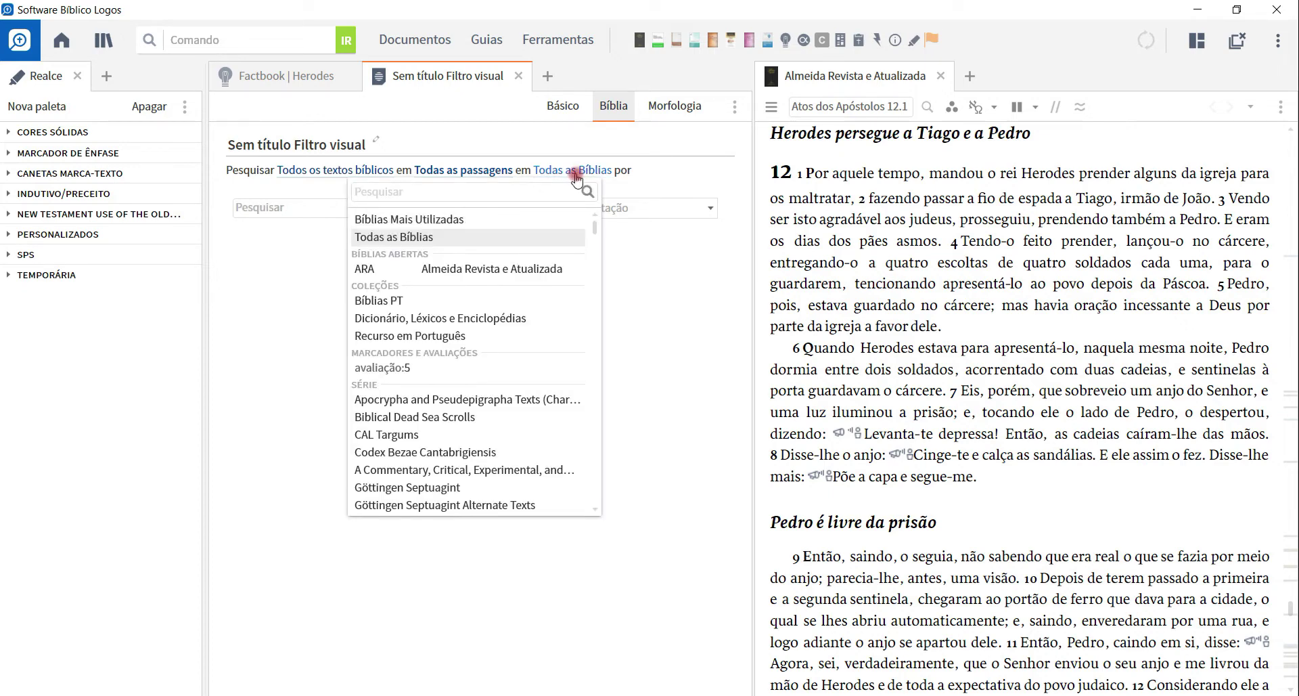
pyautogui.click(431, 268)
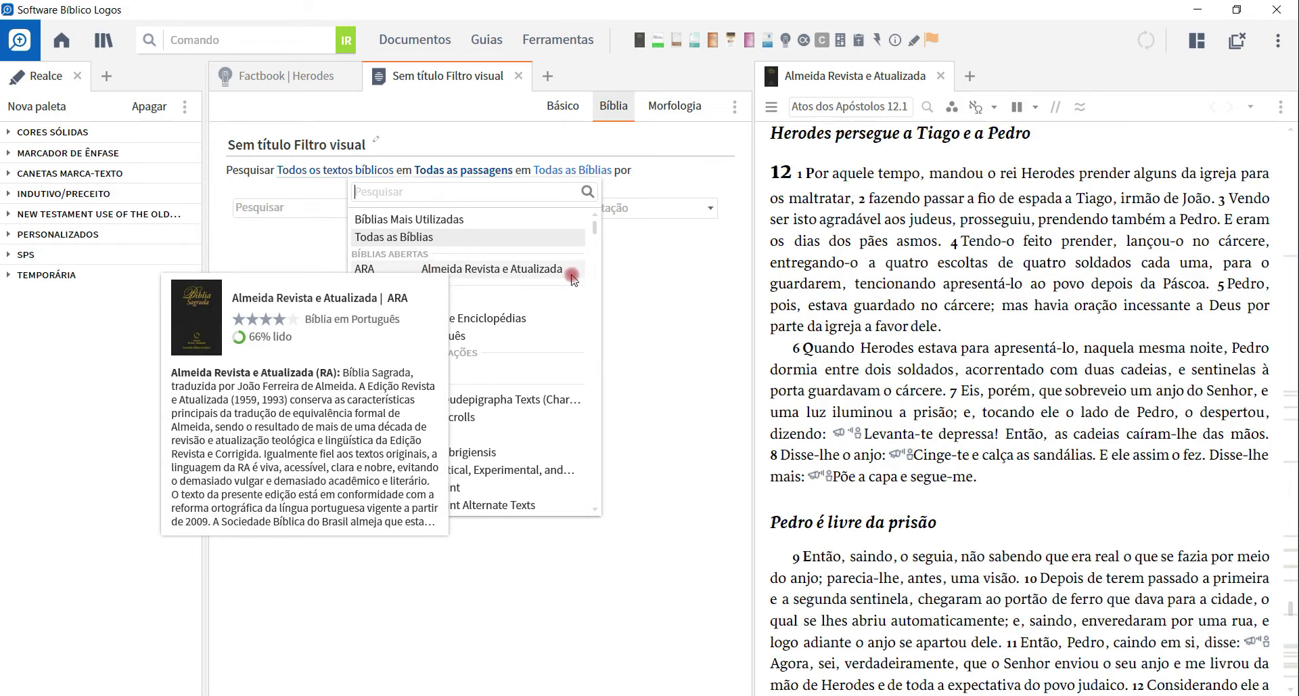
pyautogui.click(636, 296)
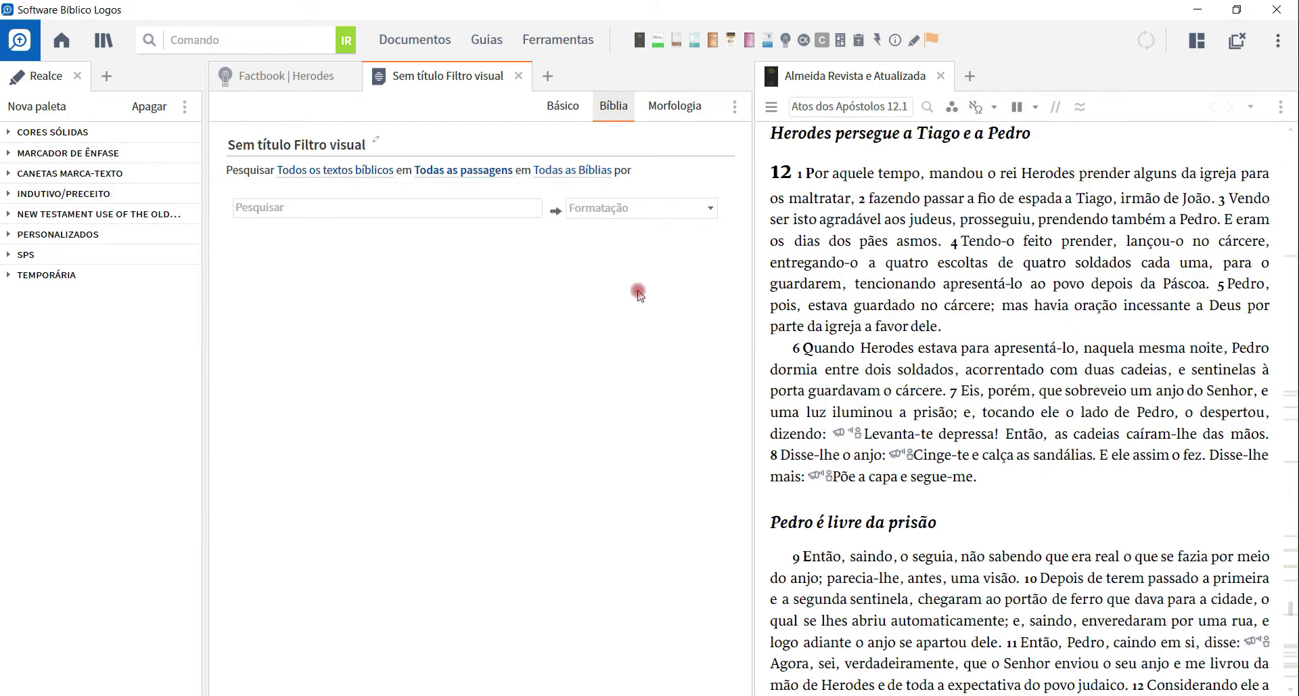
# - Title the visual filter "Dinastia Herodes"
pyautogui.click(283, 143)
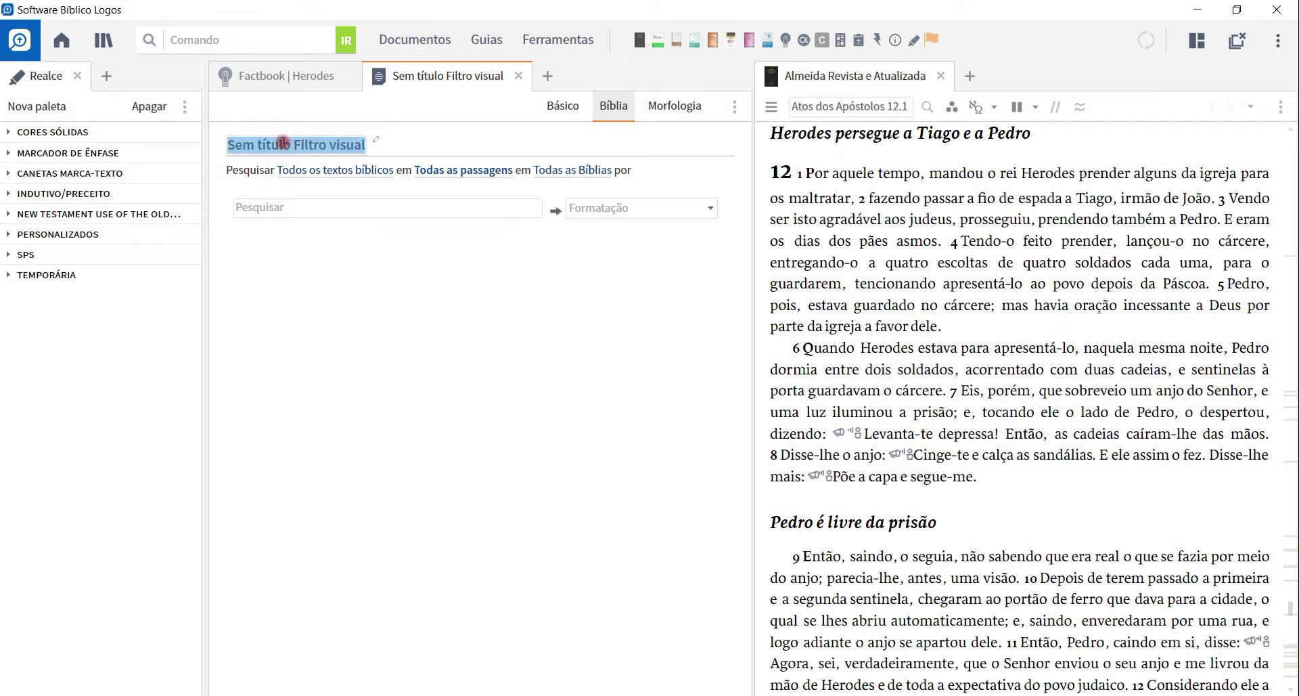
pyautogui.write('Dina')
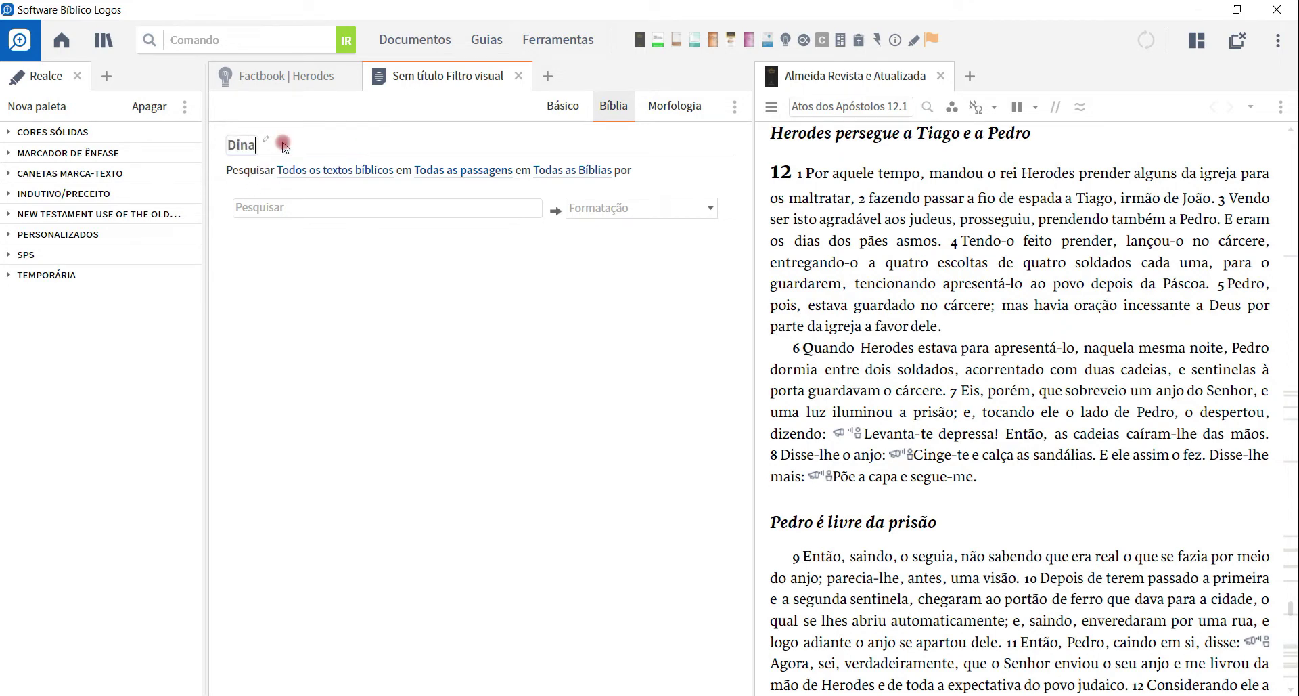
pyautogui.write('stia Herores')
pyautogui.press('BackSpace')
pyautogui.write('d')
pyautogui.click(337, 297)
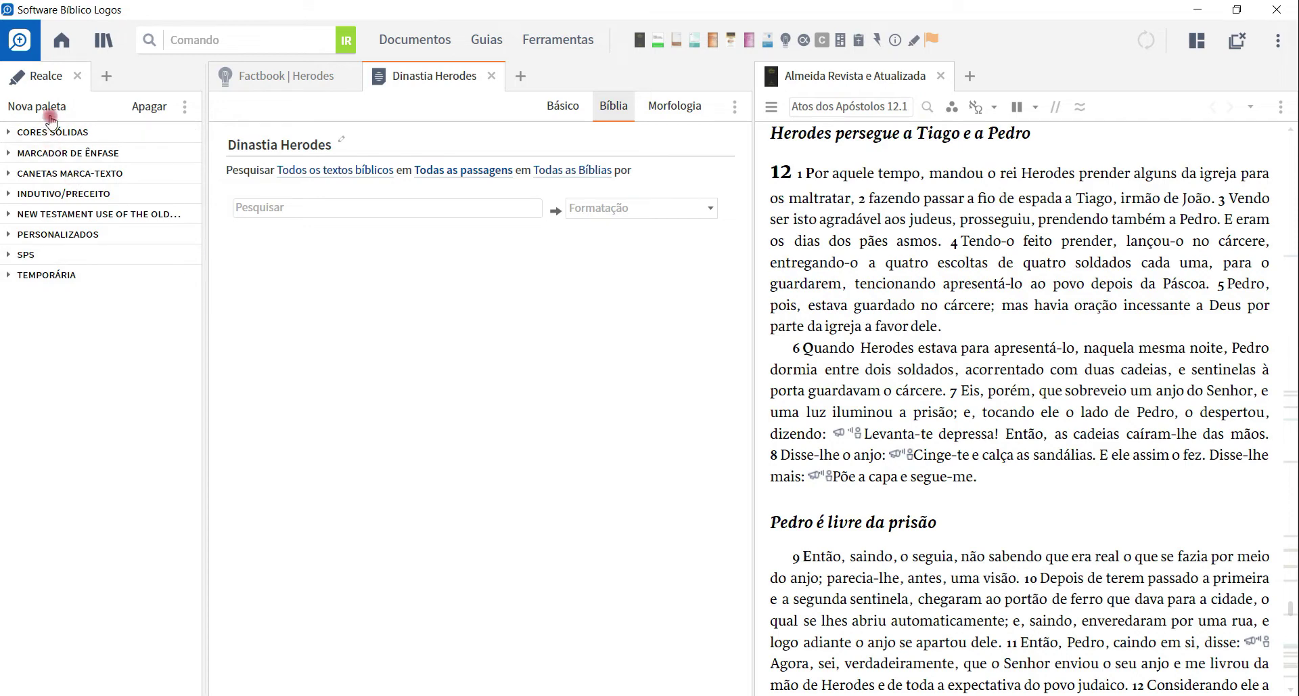
# - Add a new highlighting style named "Herodes O grande" to the TEMPORÁRIA palette
pyautogui.click(108, 274)
pyautogui.click(192, 276)
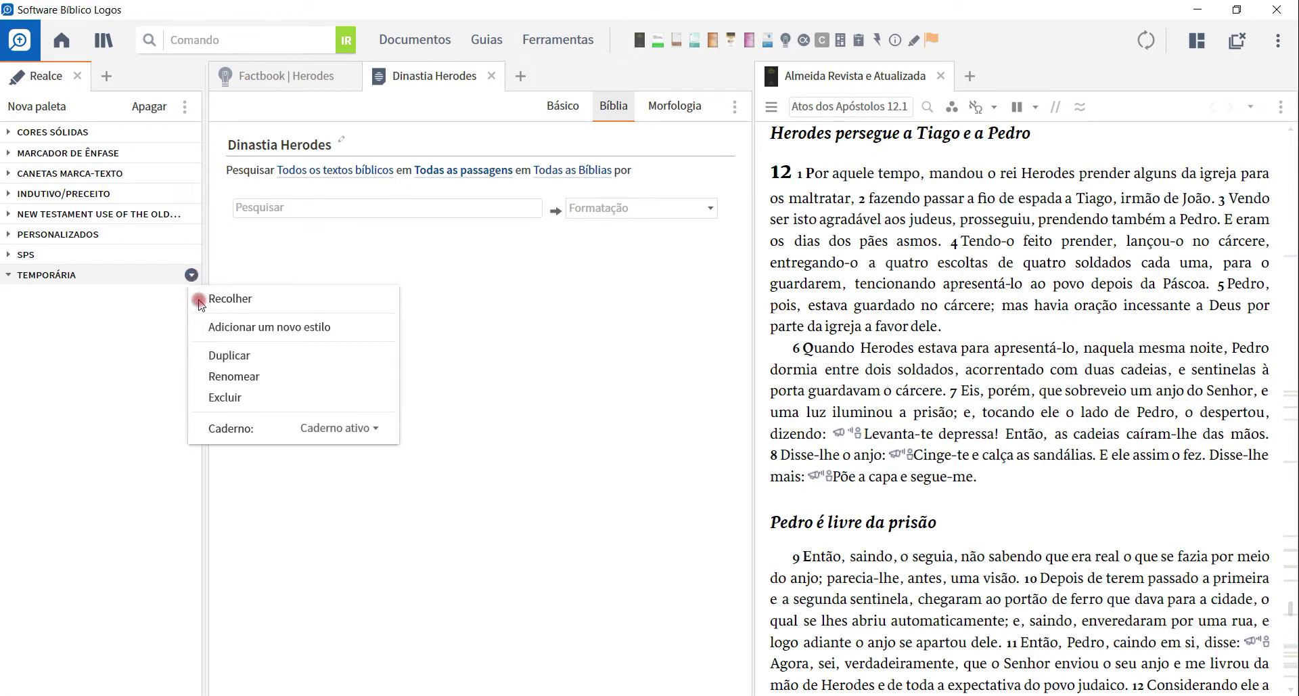
pyautogui.click(231, 329)
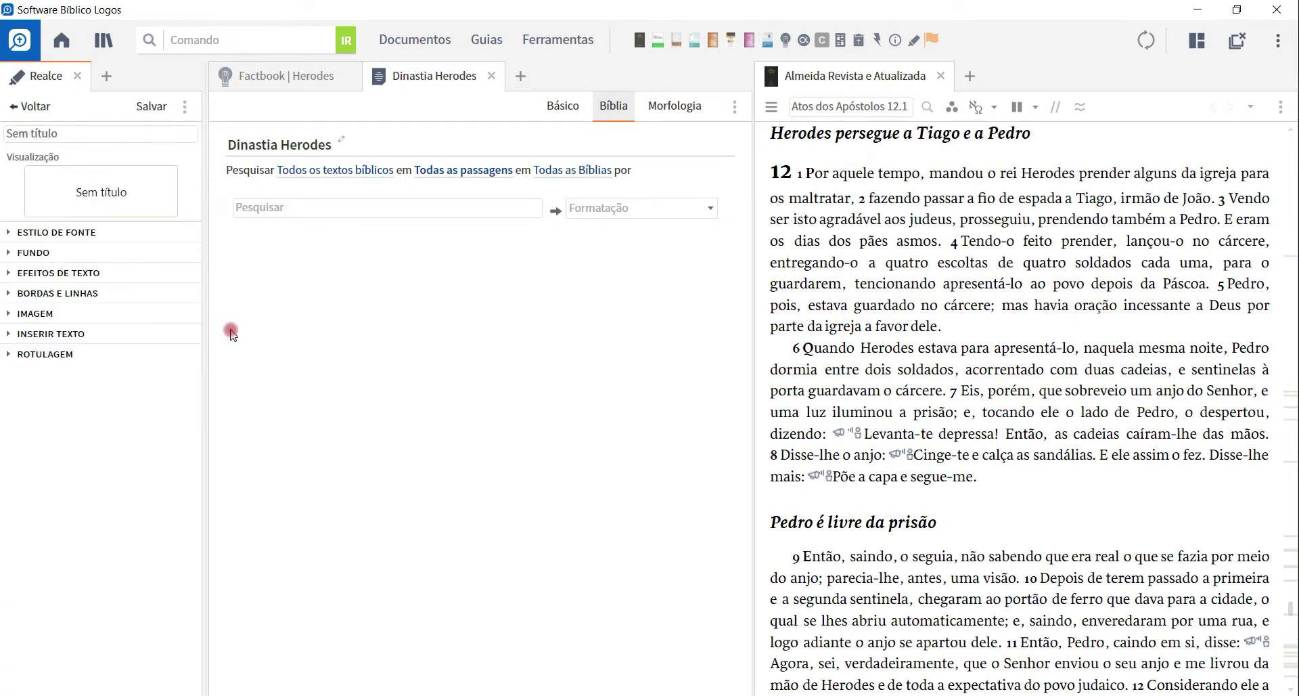
pyautogui.click(54, 136)
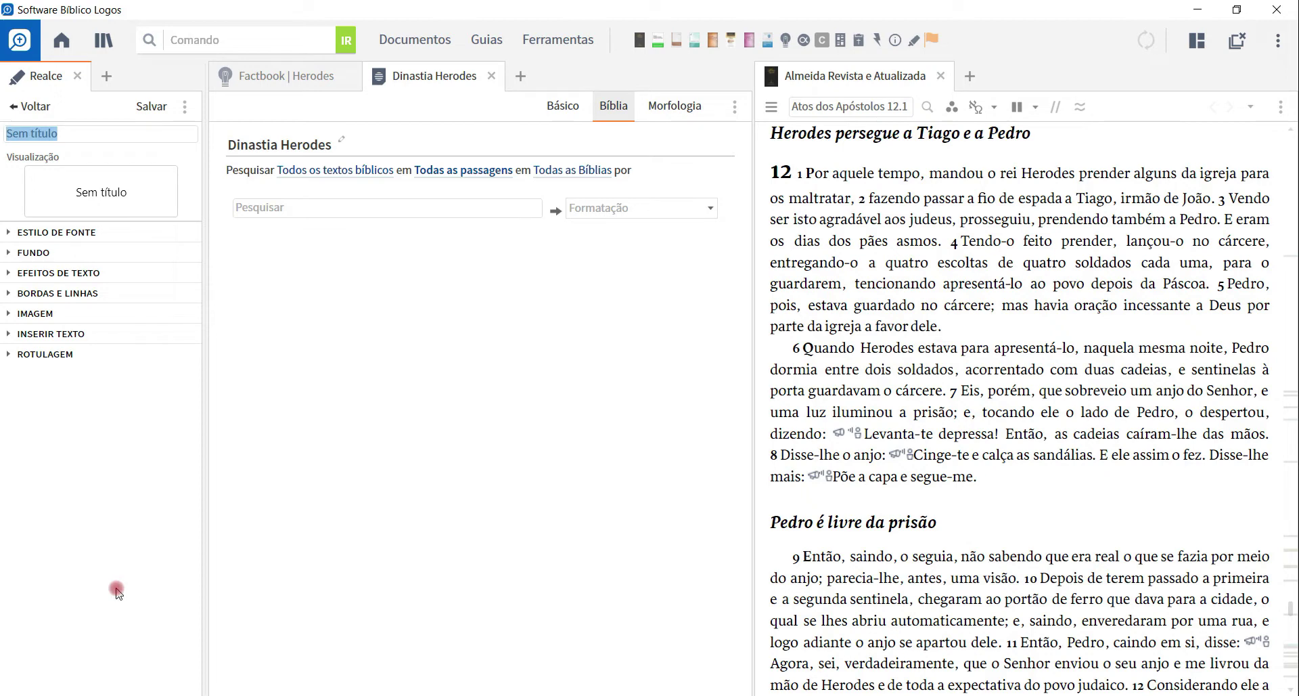
pyautogui.write('Herodes O grande')
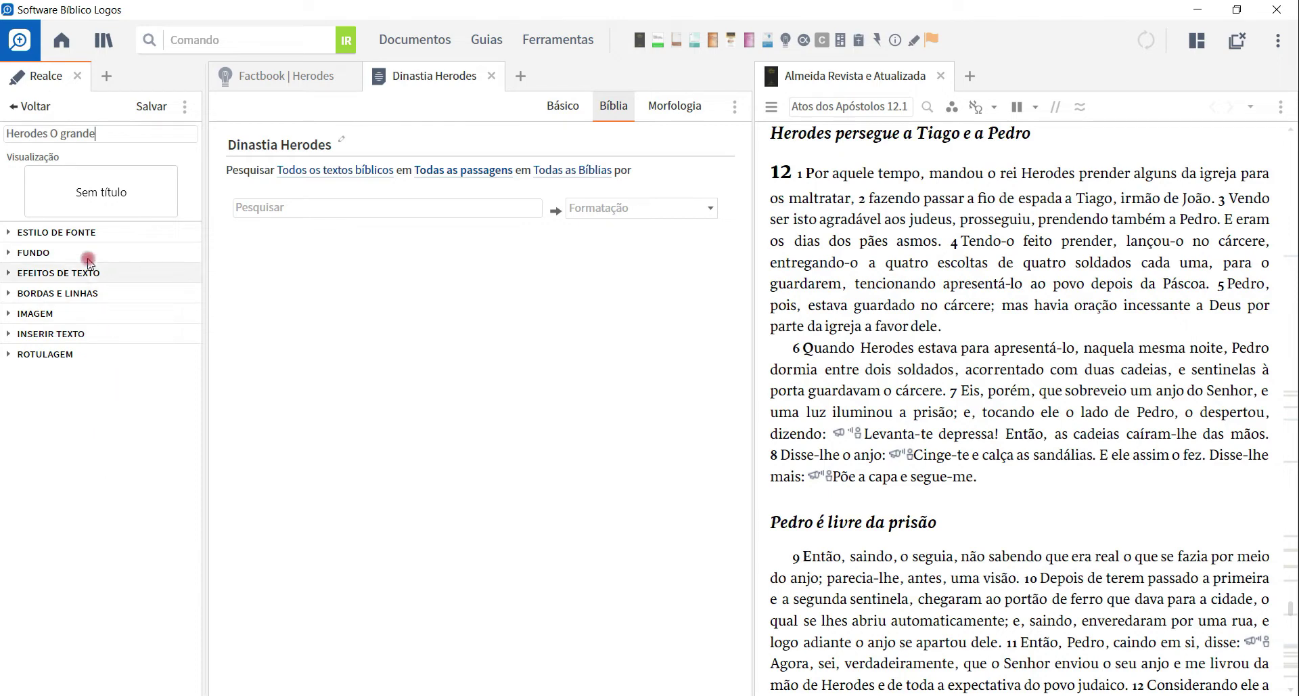
# - Examine the font style and text insertion options available for the new highlighting style
pyautogui.click(68, 232)
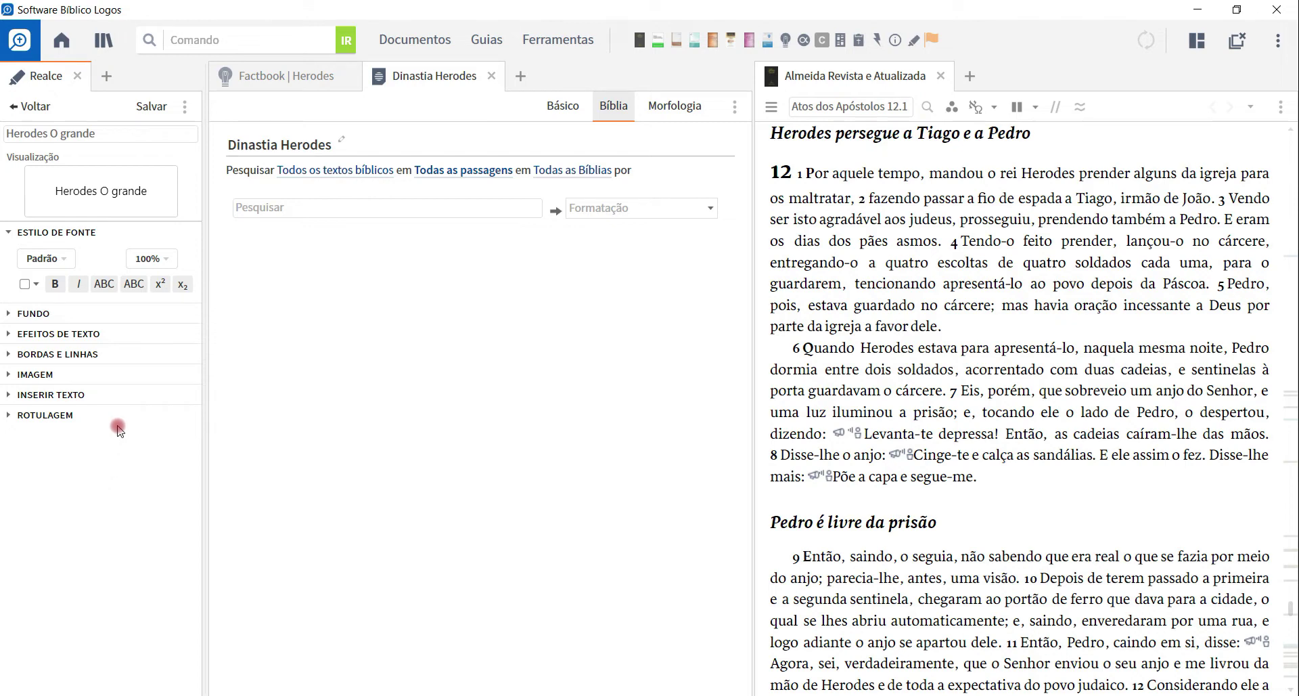
pyautogui.click(139, 233)
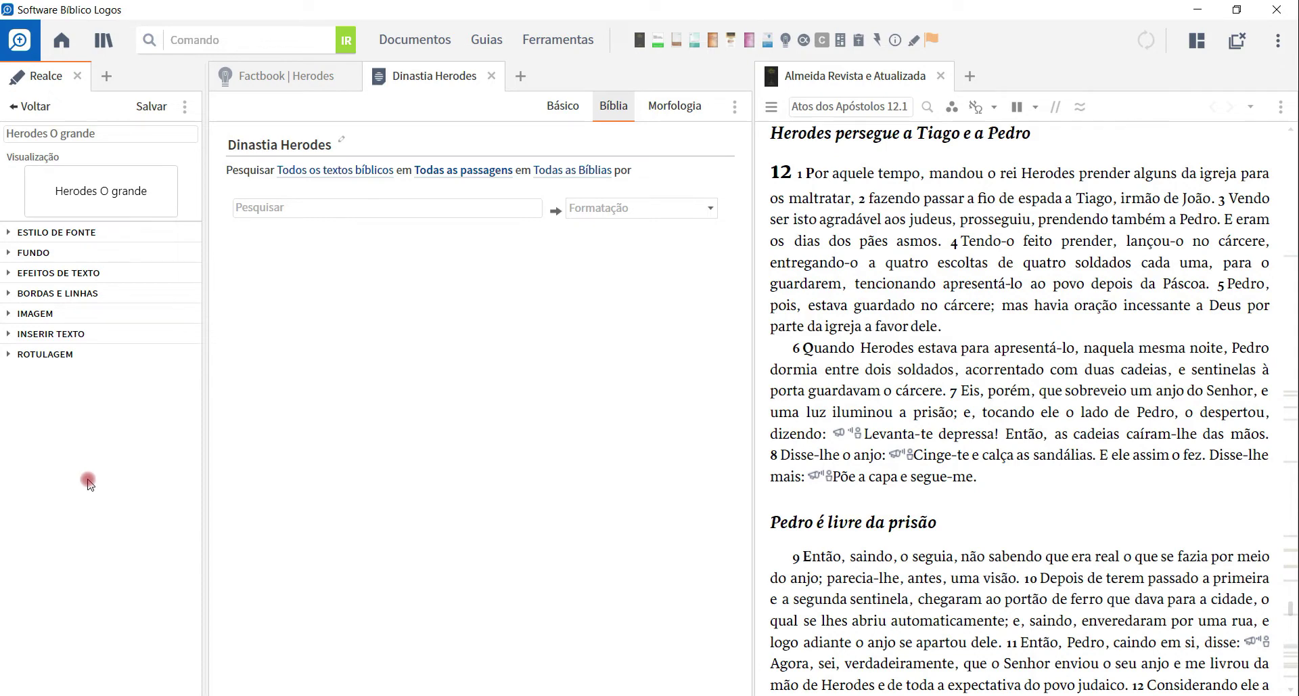
pyautogui.click(94, 337)
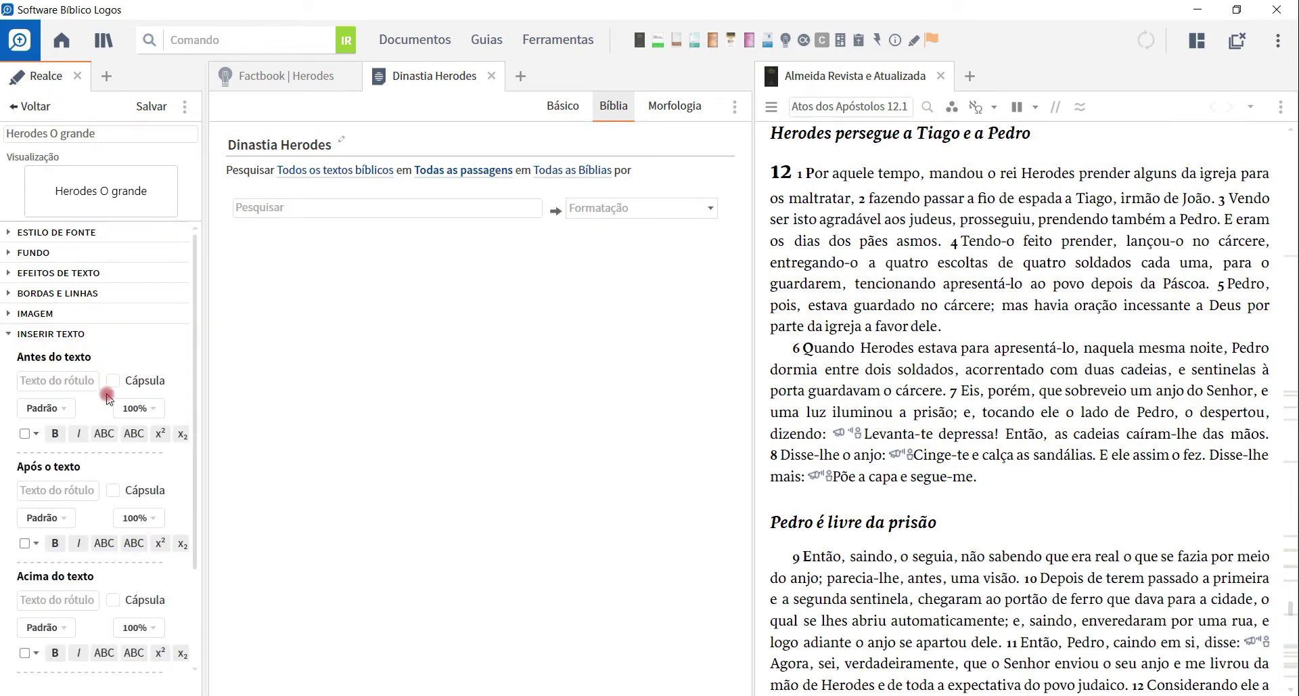
pyautogui.scroll(-1, 104, 396)
pyautogui.scroll(1, 104, 403)
pyautogui.scroll(-1, 49, 452)
pyautogui.scroll(-1, 49, 557)
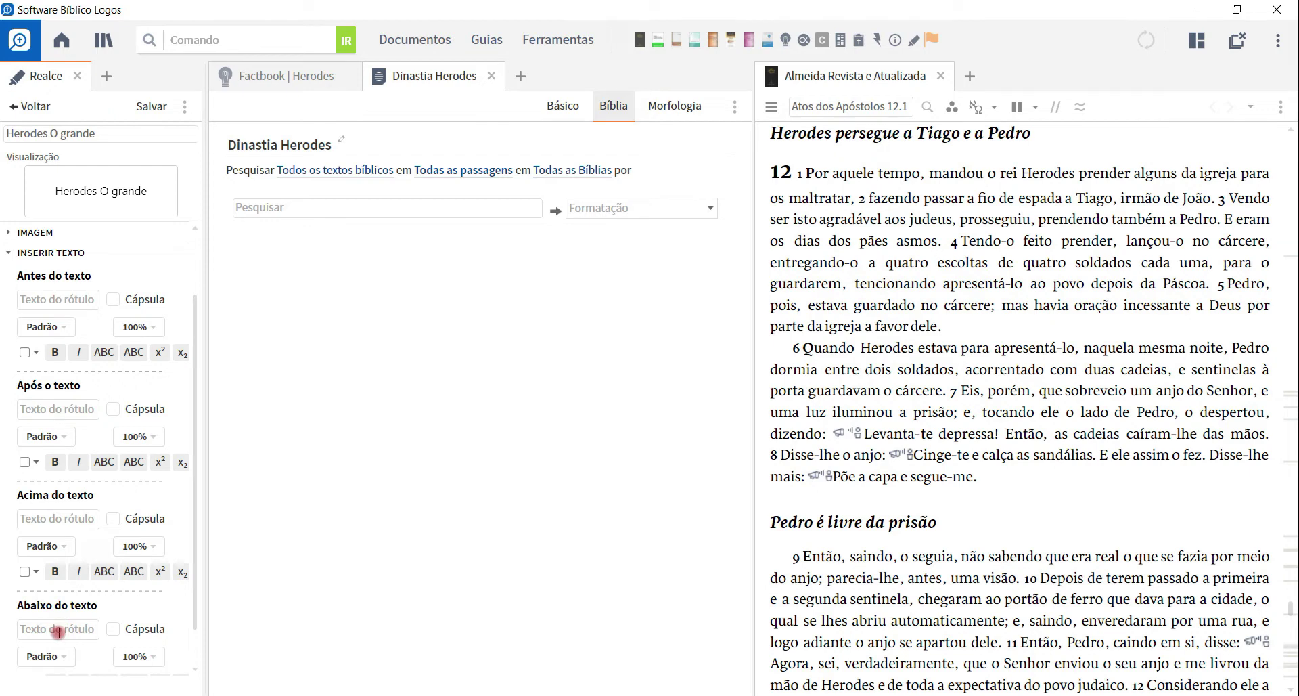
pyautogui.scroll(2, 57, 626)
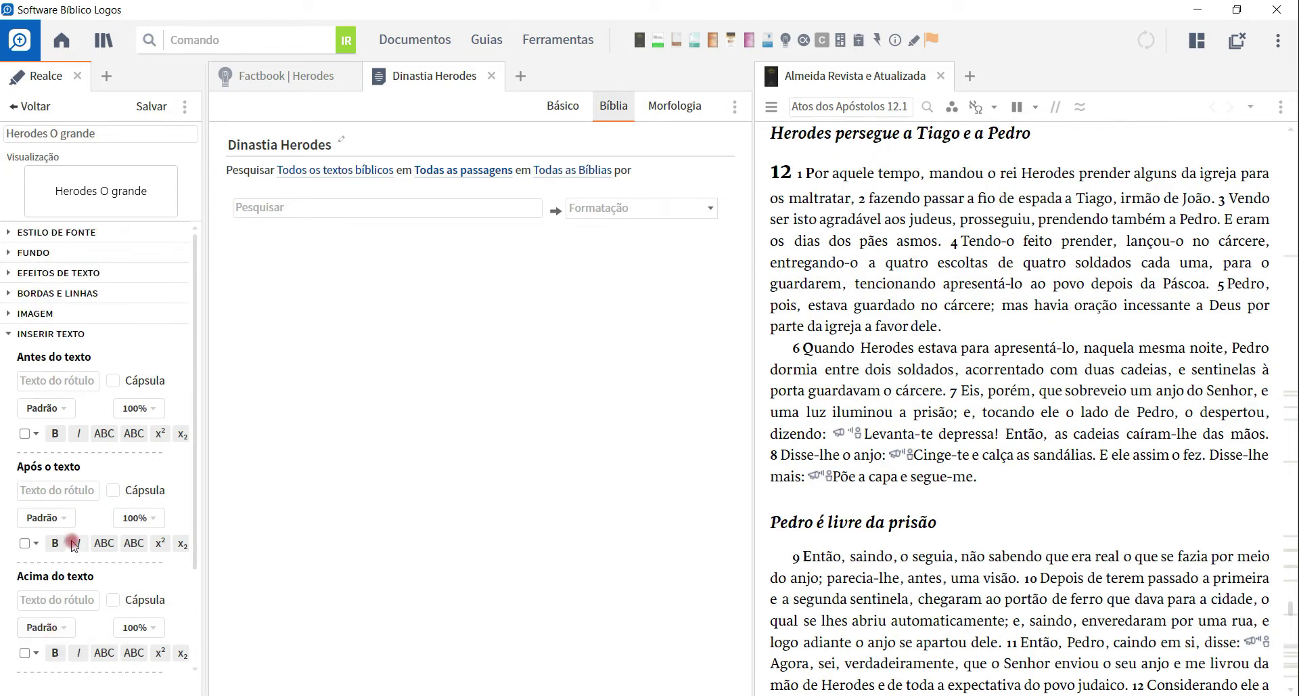
# - Make the style insert "(o Grande)" after the text, formatted in dark blue superscript
pyautogui.click(77, 486)
pyautogui.write('()')
pyautogui.click(31, 543)
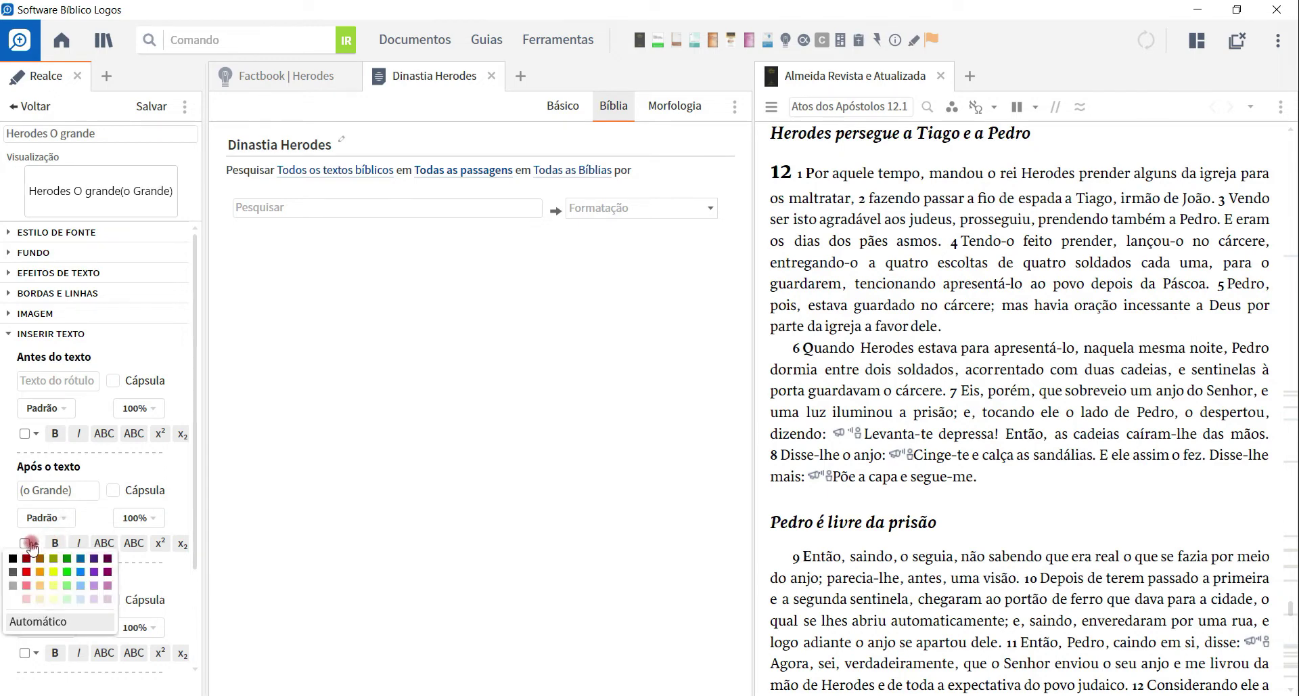
pyautogui.click(80, 559)
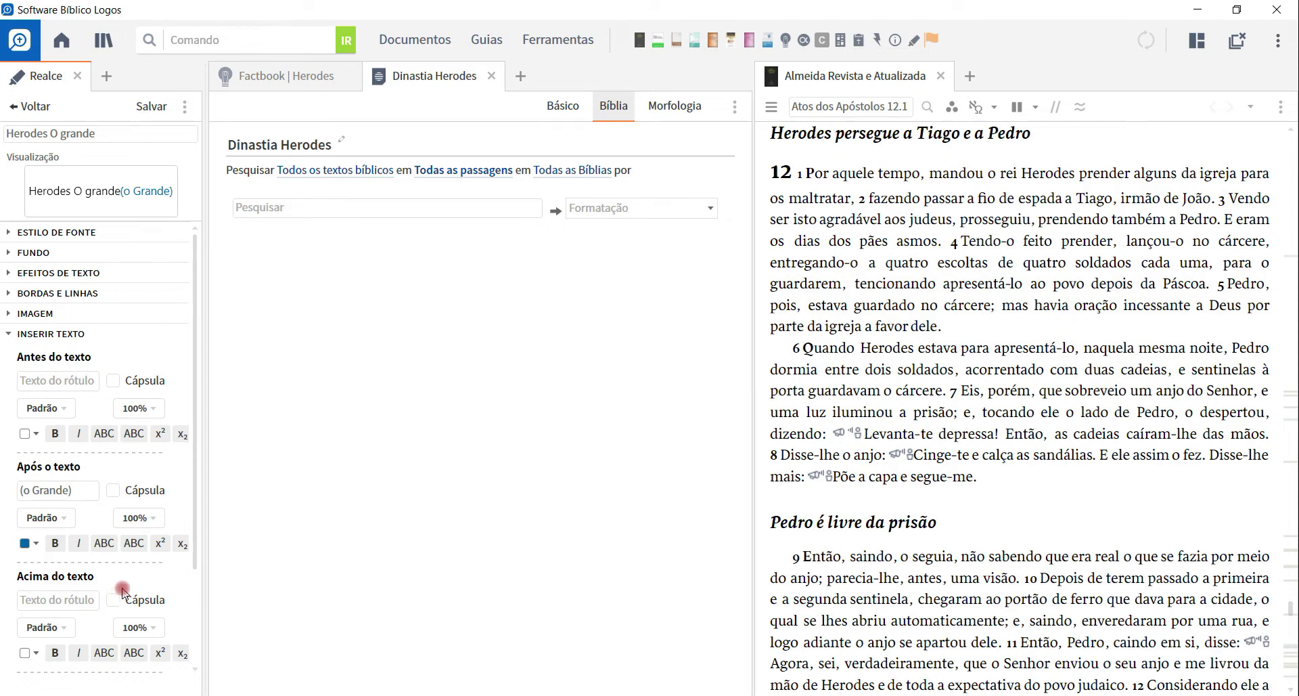
pyautogui.click(160, 544)
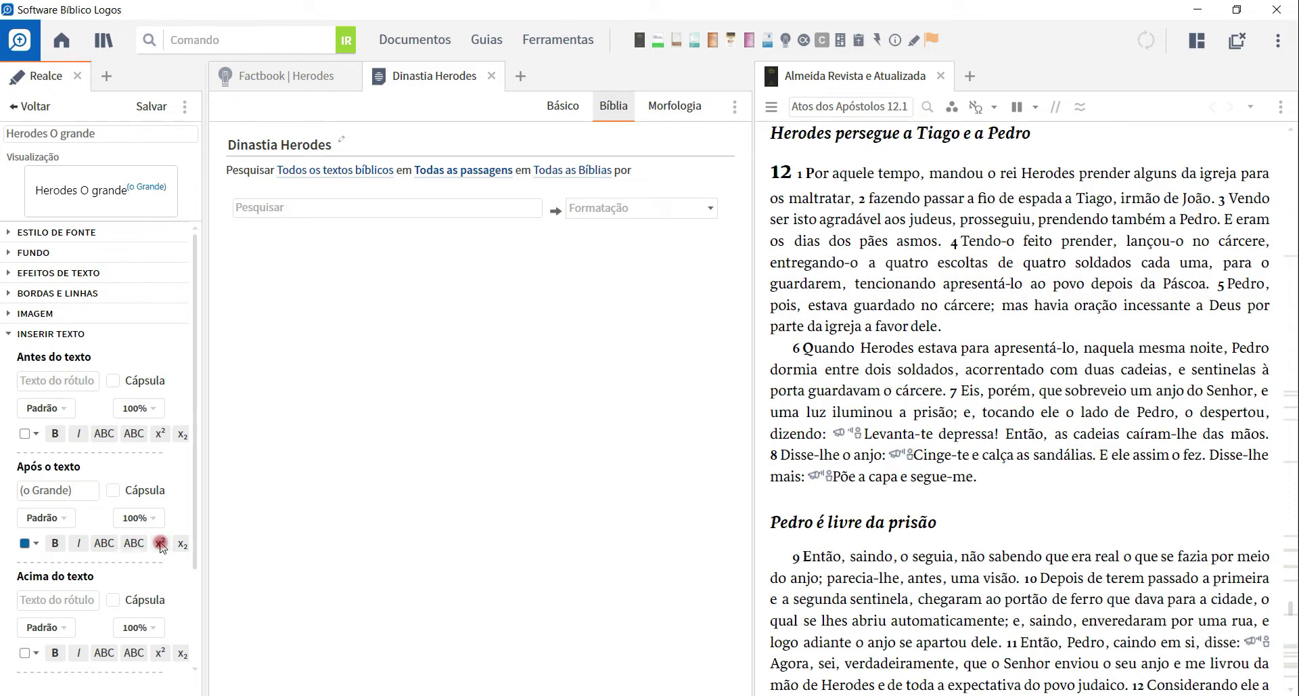
# - Save the "Herodes O grande" style and duplicate it in the TEMPORÁRIA palette
pyautogui.click(150, 108)
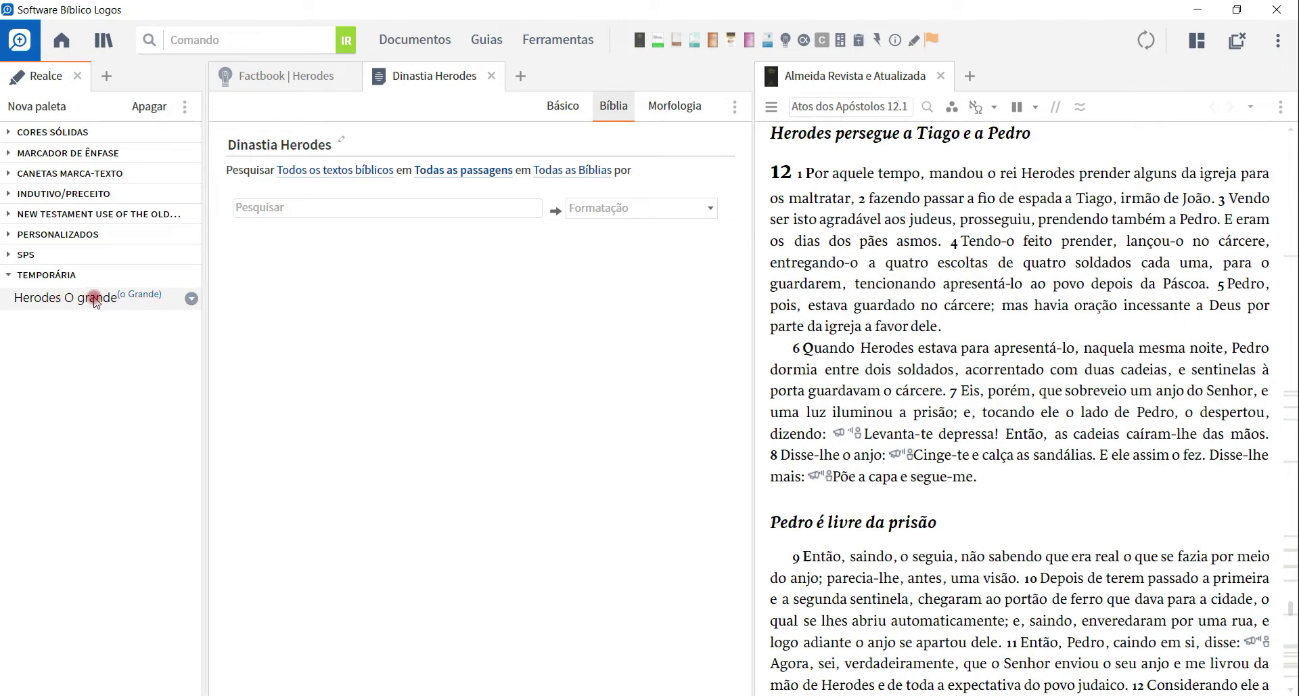
pyautogui.click(192, 299)
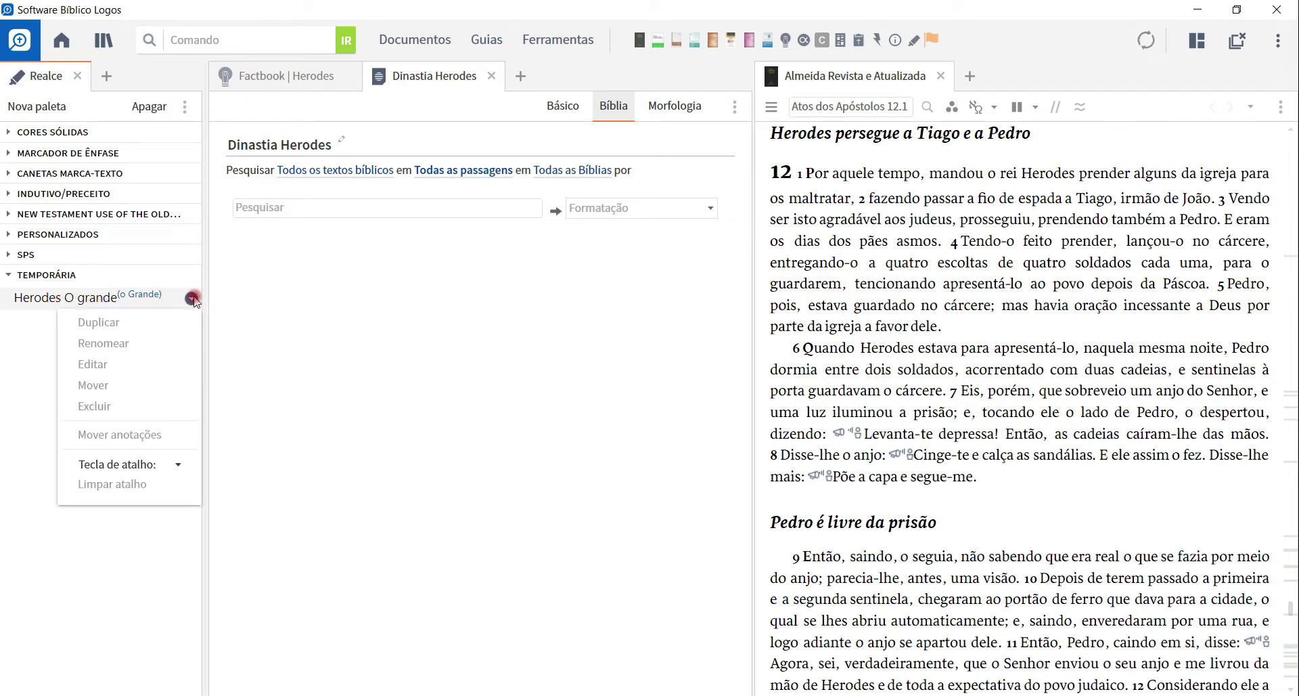
pyautogui.click(115, 323)
# - Open the duplicated "Herodes O grande" style for editing and rename it "Herodes Antipas"
pyautogui.click(192, 322)
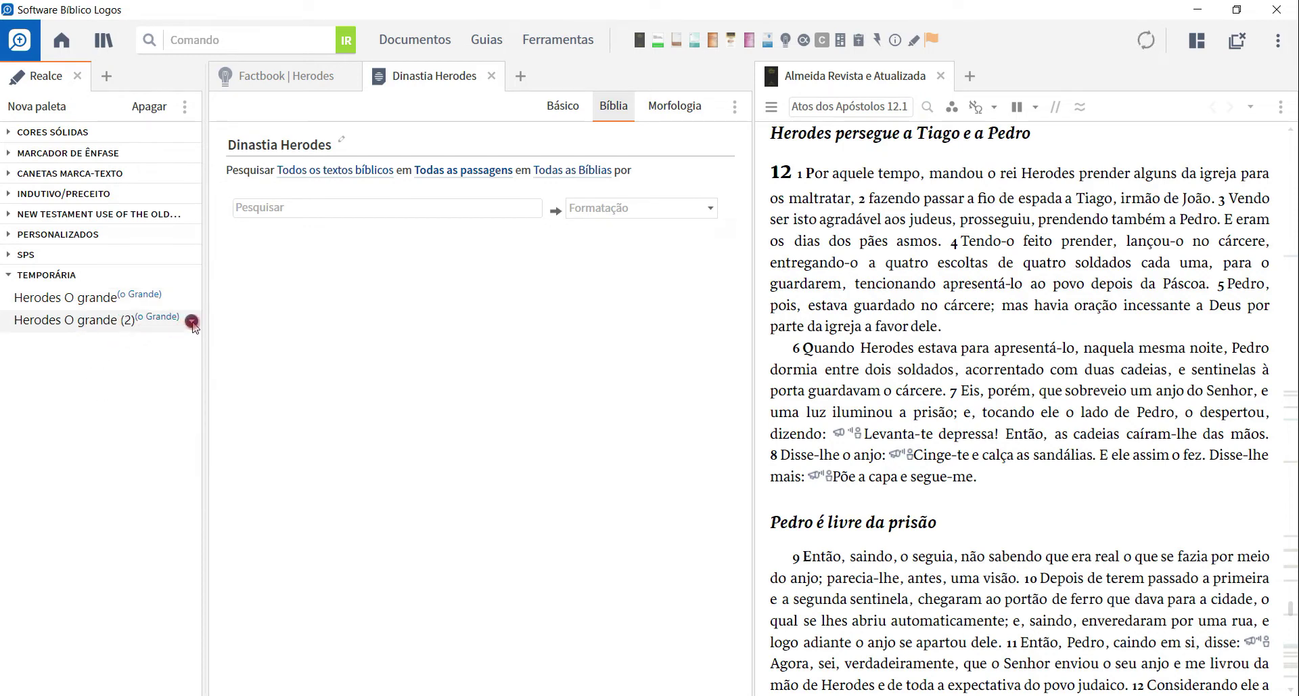
pyautogui.click(192, 322)
pyautogui.click(109, 382)
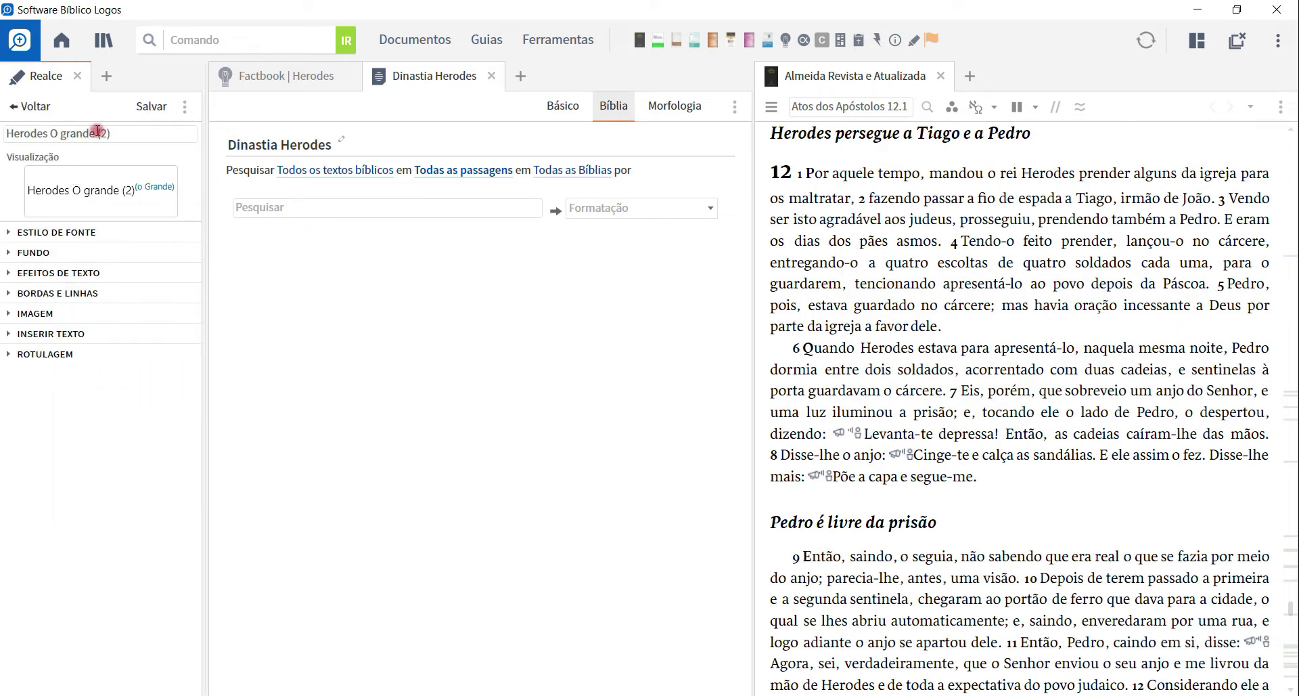
pyautogui.tripleClick(96, 133)
pyautogui.doubleClick(104, 133)
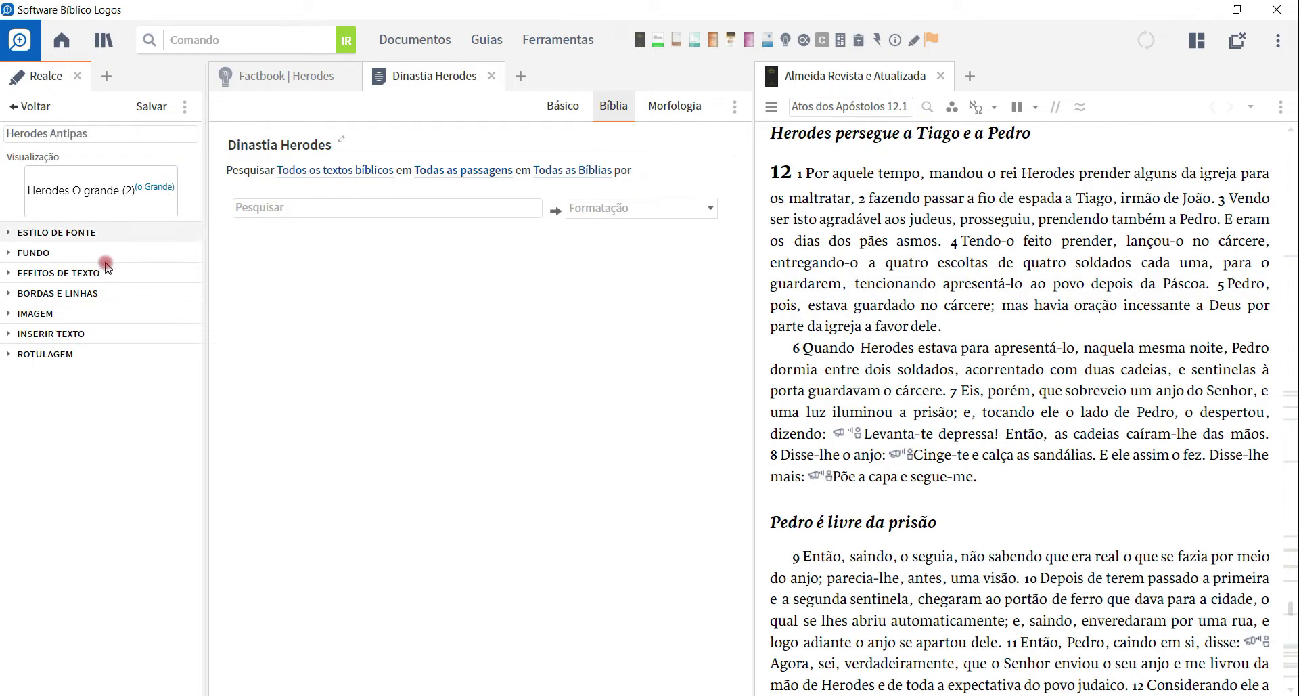
# - Change the text inserted after the word to "(Antipas)" and save the "Herodes Antipas" style
pyautogui.click(85, 338)
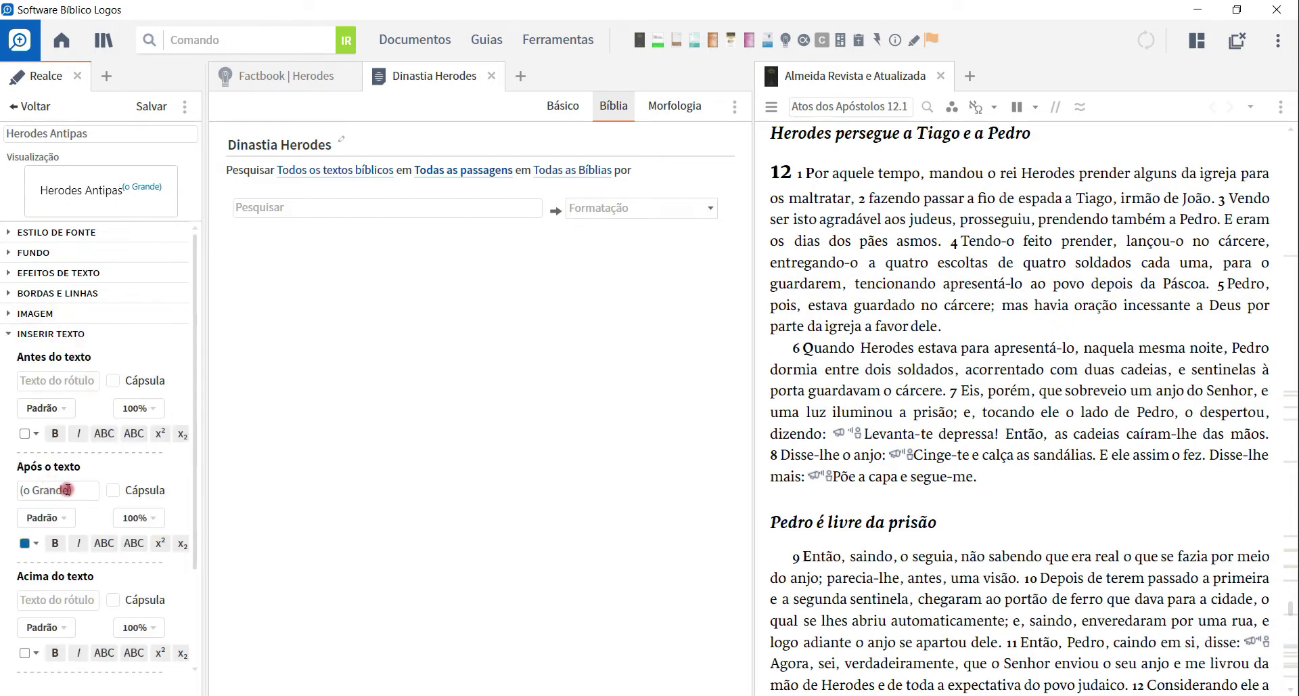
pyautogui.moveTo(69, 489); pyautogui.dragTo(25, 489)
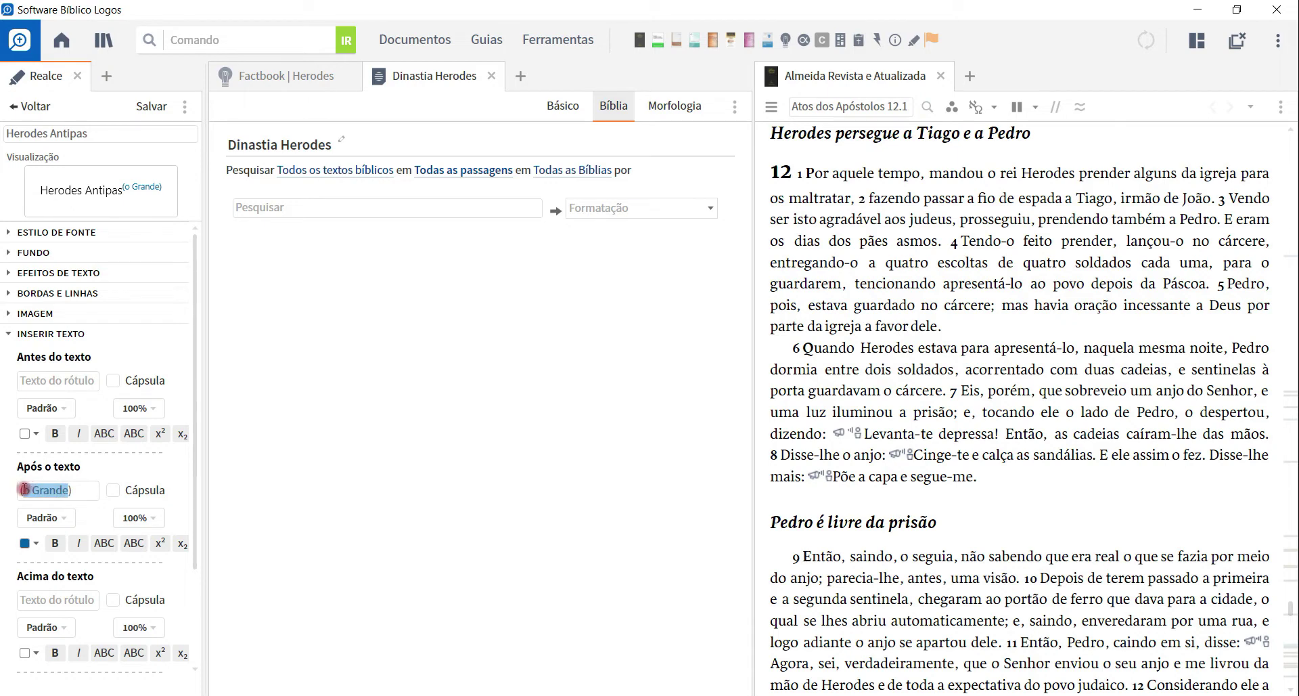
pyautogui.write('(Antipas')
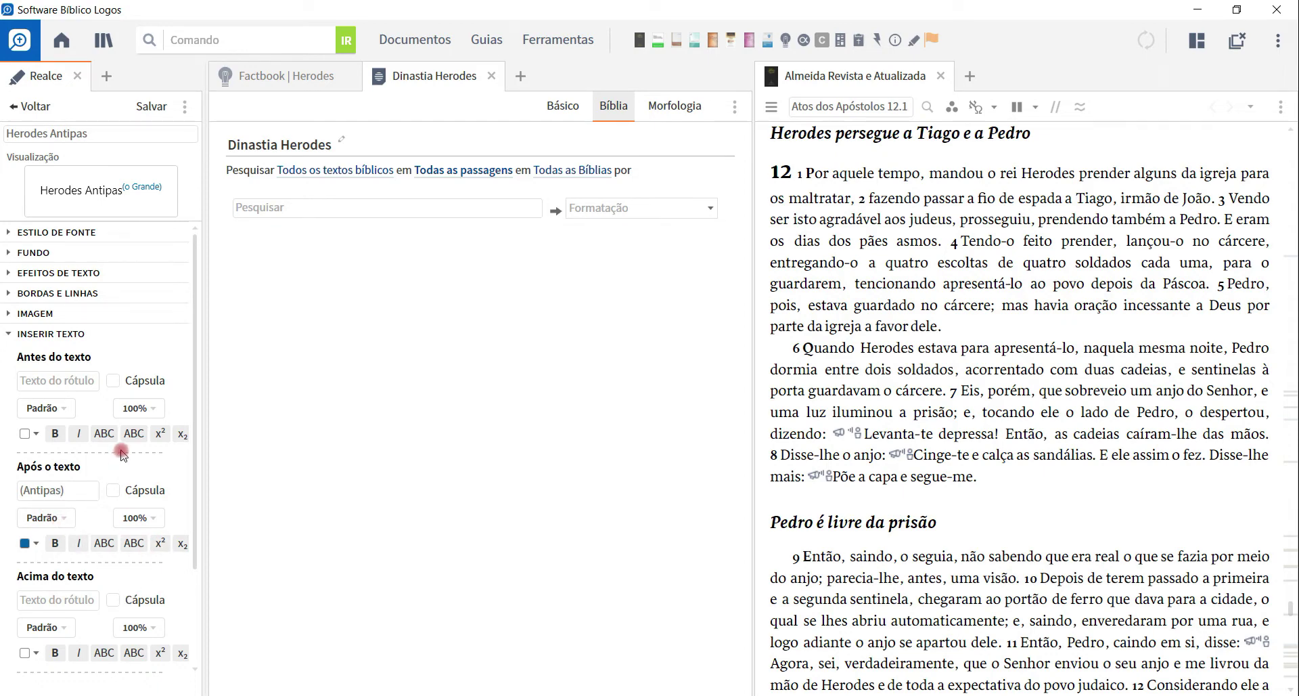
pyautogui.click(151, 107)
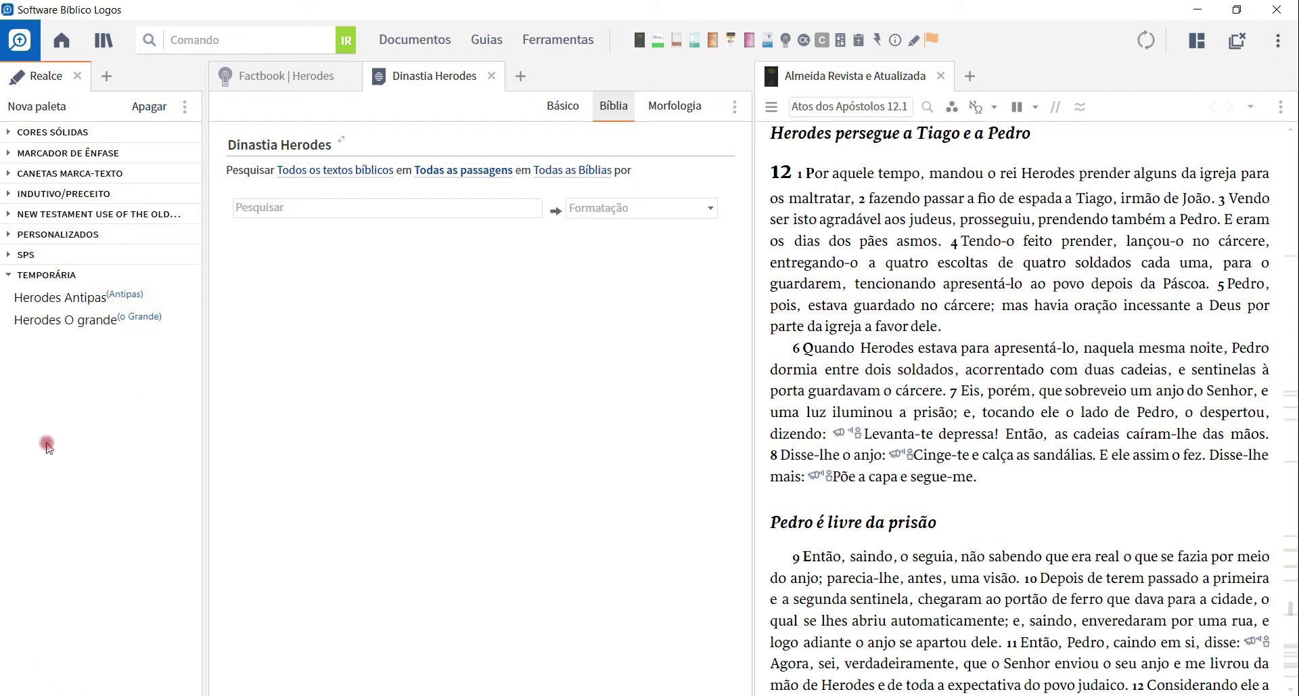
# - Consult the related Herods in the Factbook article on Herodes and duplicate the "Herodes Antipas" style
pyautogui.click(280, 77)
pyautogui.scroll(-1, 357, 372)
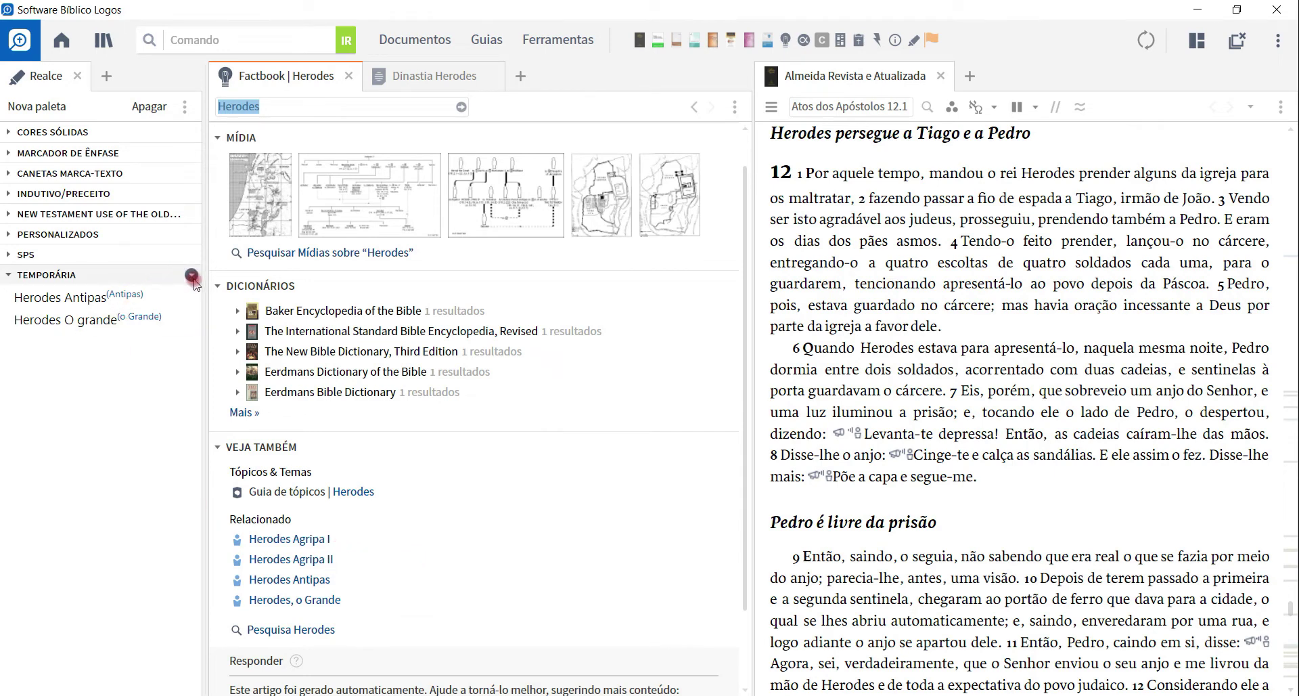
pyautogui.click(190, 301)
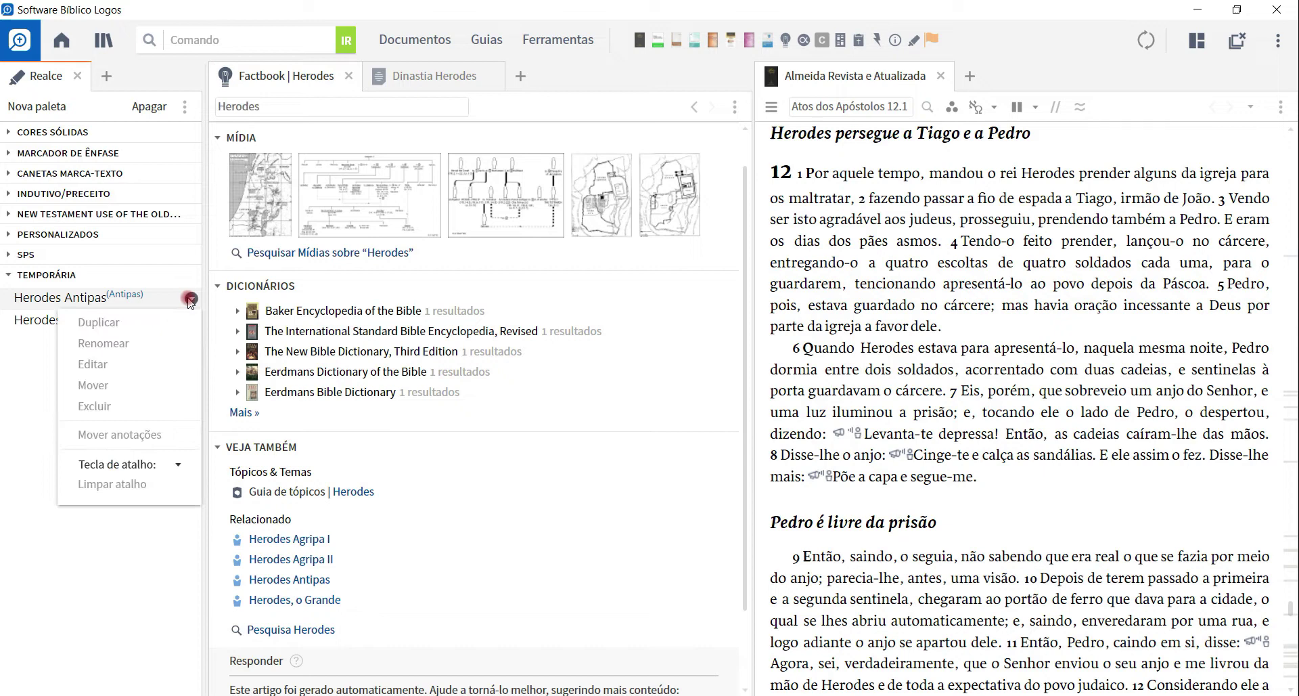
pyautogui.click(135, 322)
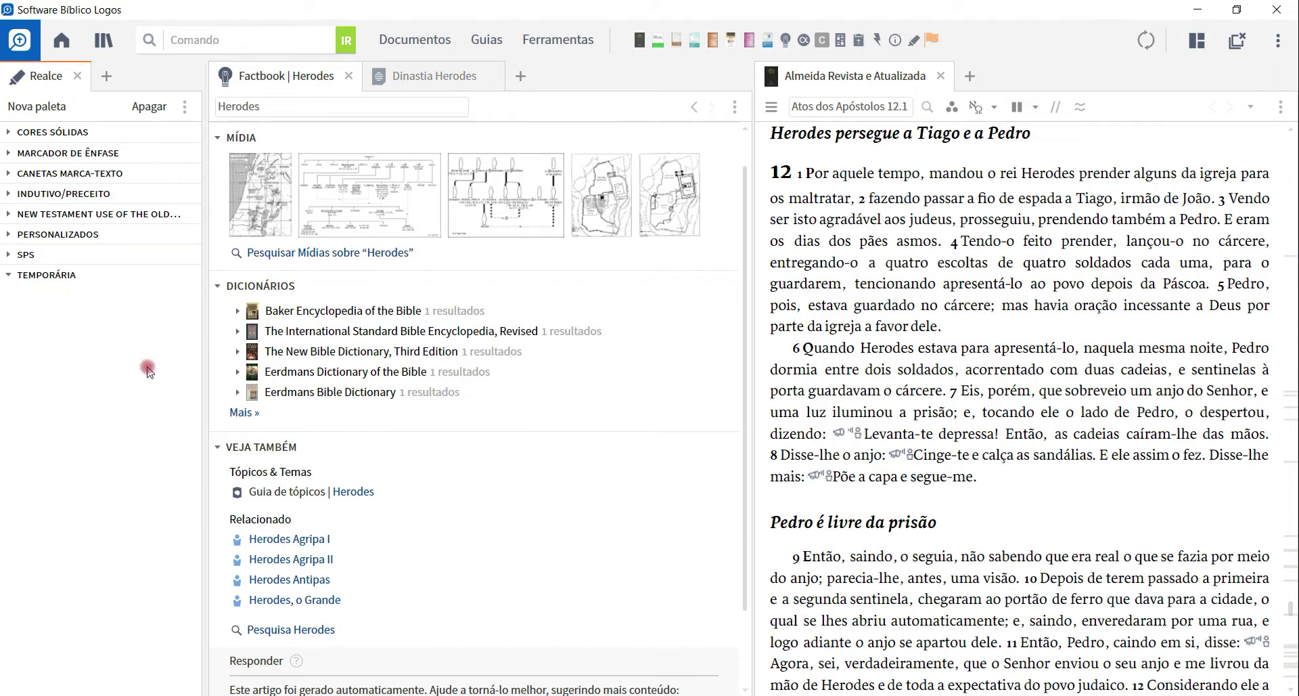
# - Open the duplicated "Herodes Antipas" style for editing and rename it "Herodes Agripa I"
pyautogui.click(178, 324)
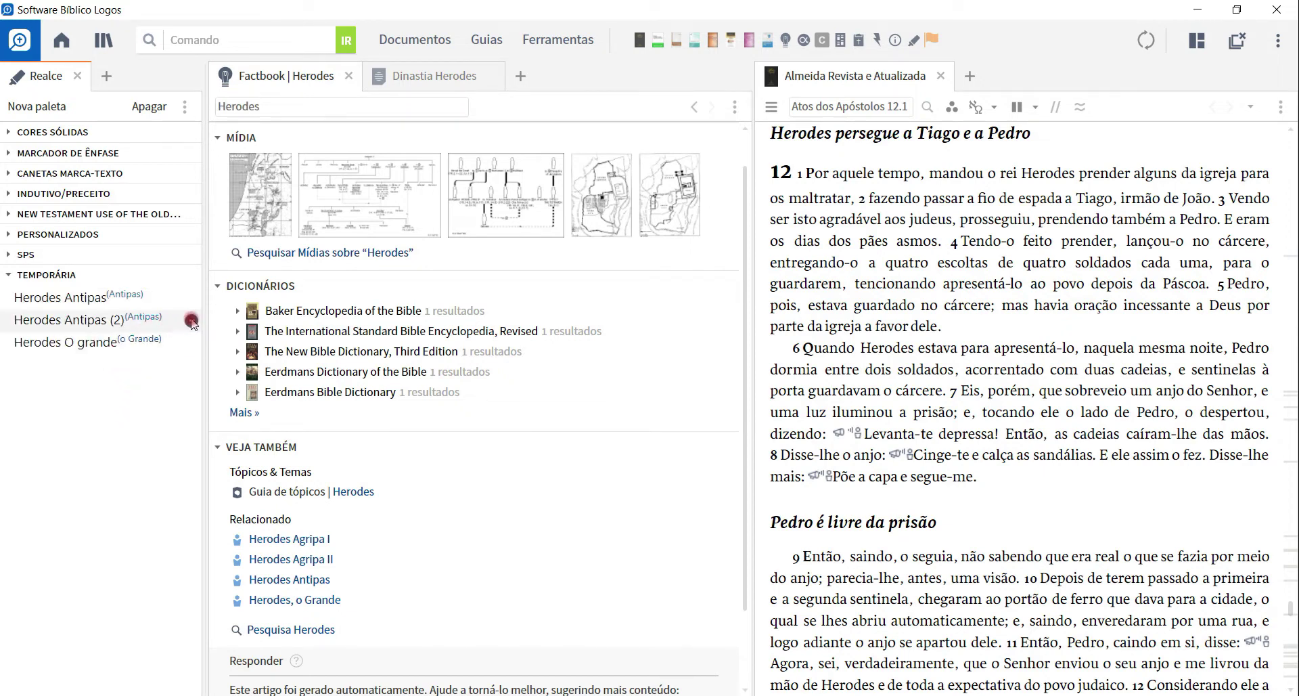
pyautogui.click(126, 394)
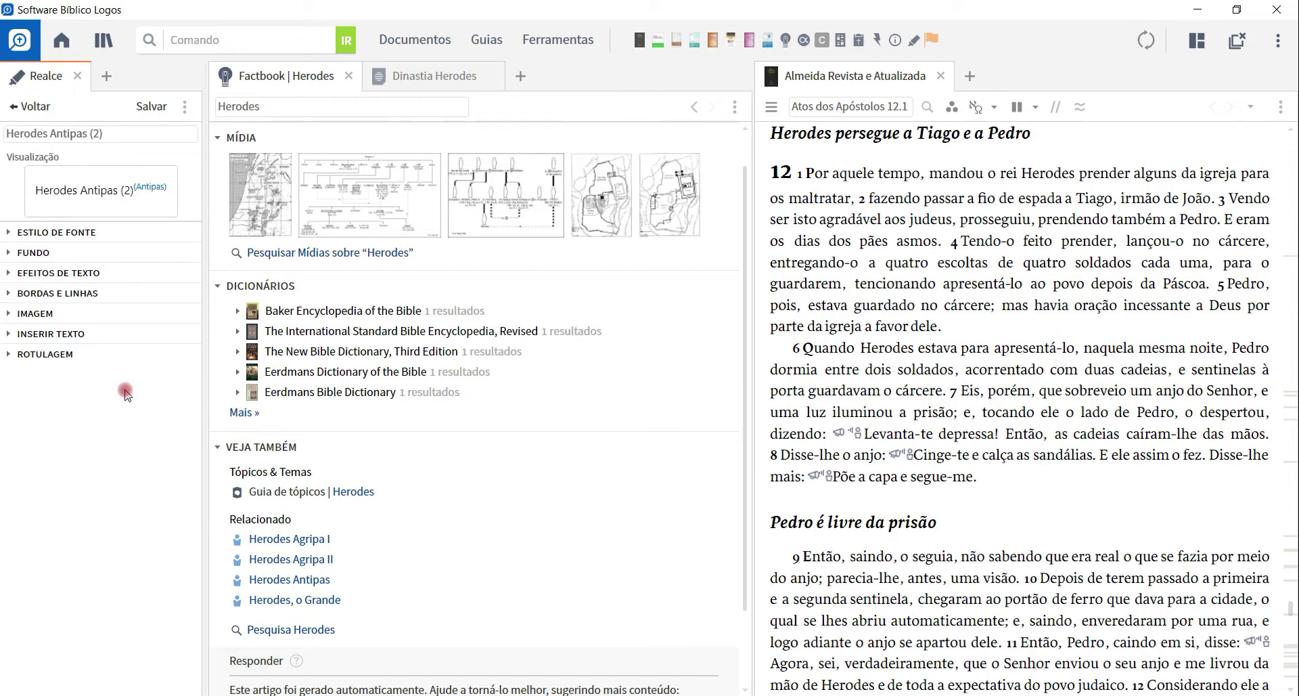
pyautogui.tripleClick(106, 134)
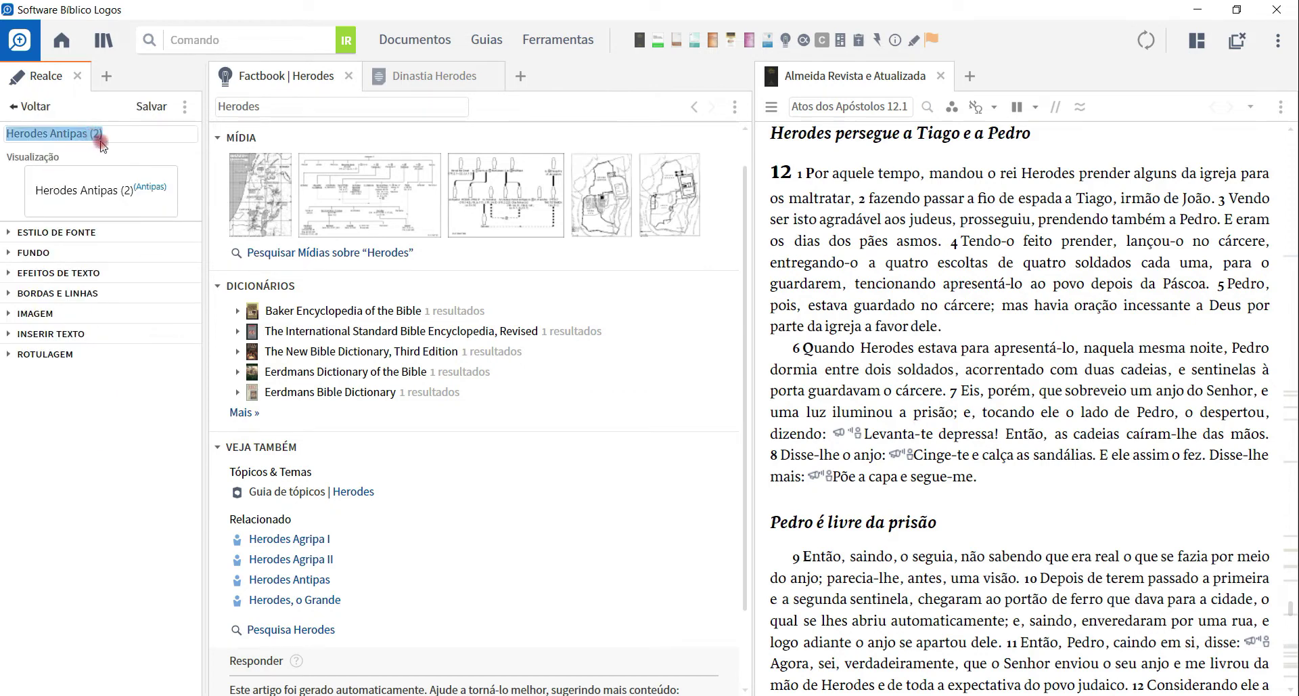
pyautogui.moveTo(106, 133); pyautogui.dragTo(49, 133)
pyautogui.write('Agr')
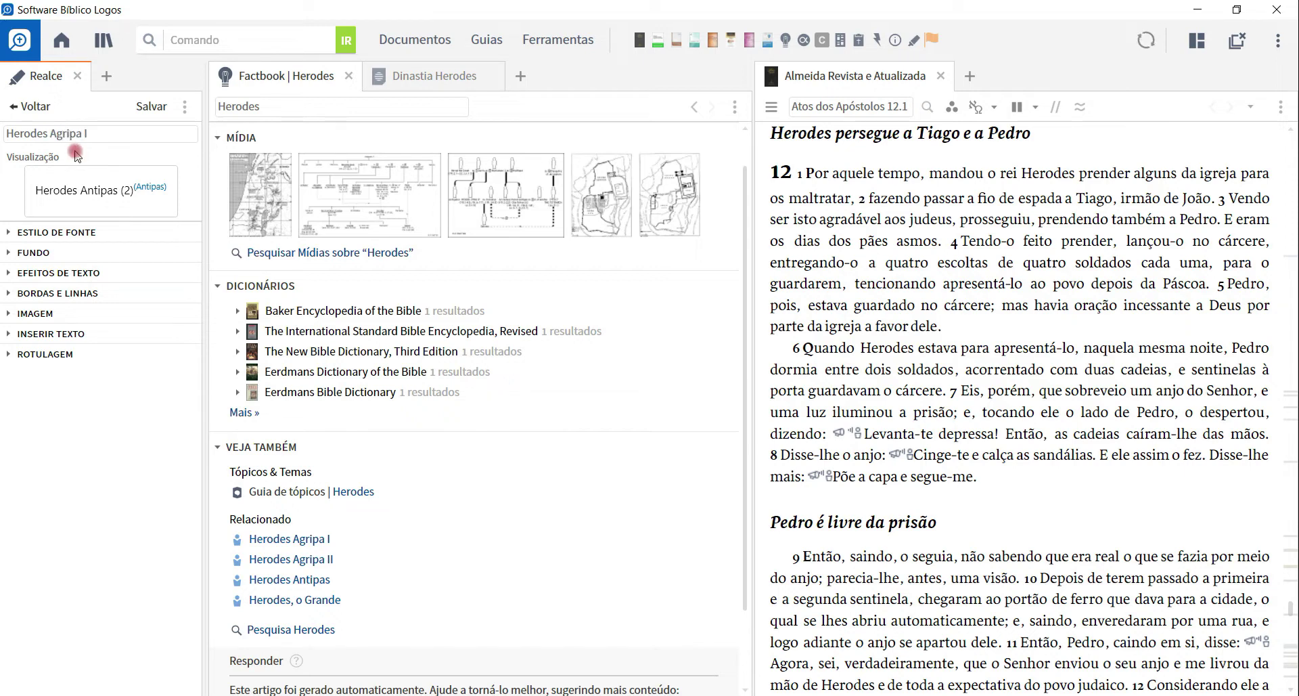
# - Change the text inserted after the word to "(Agripa I)" and save the "Herodes Agripa I" style
pyautogui.click(77, 334)
pyautogui.click(22, 489)
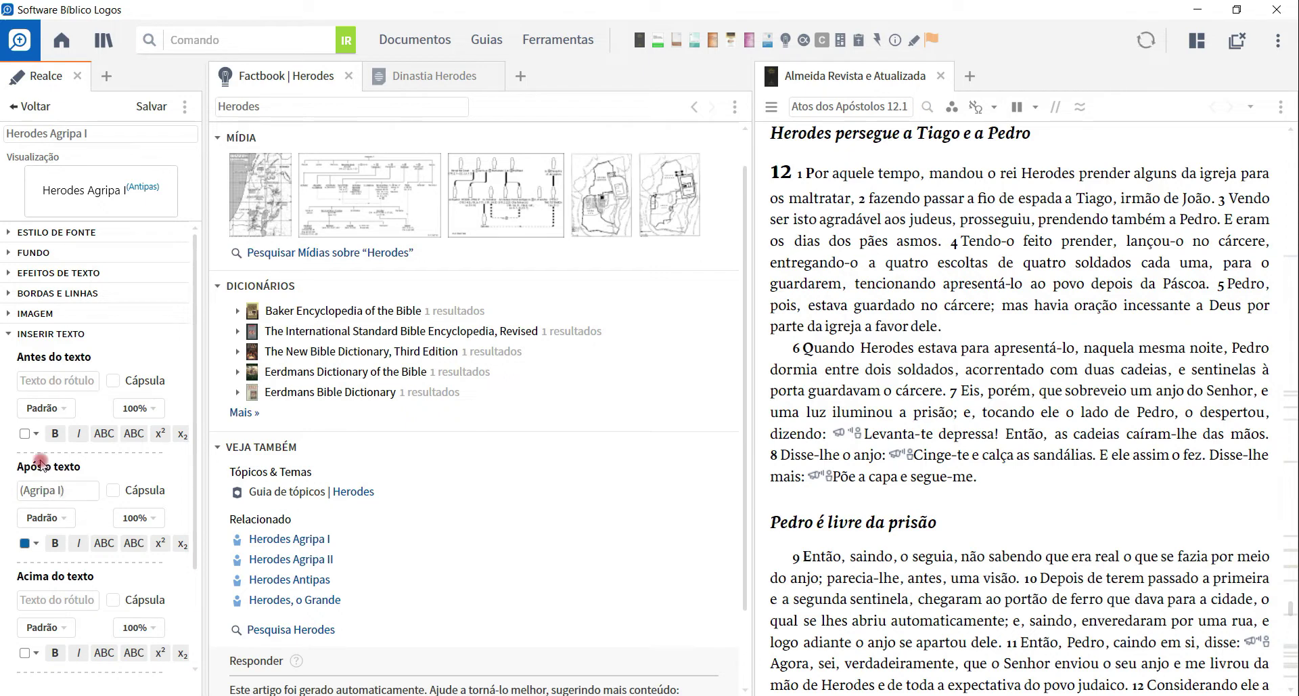
pyautogui.click(153, 110)
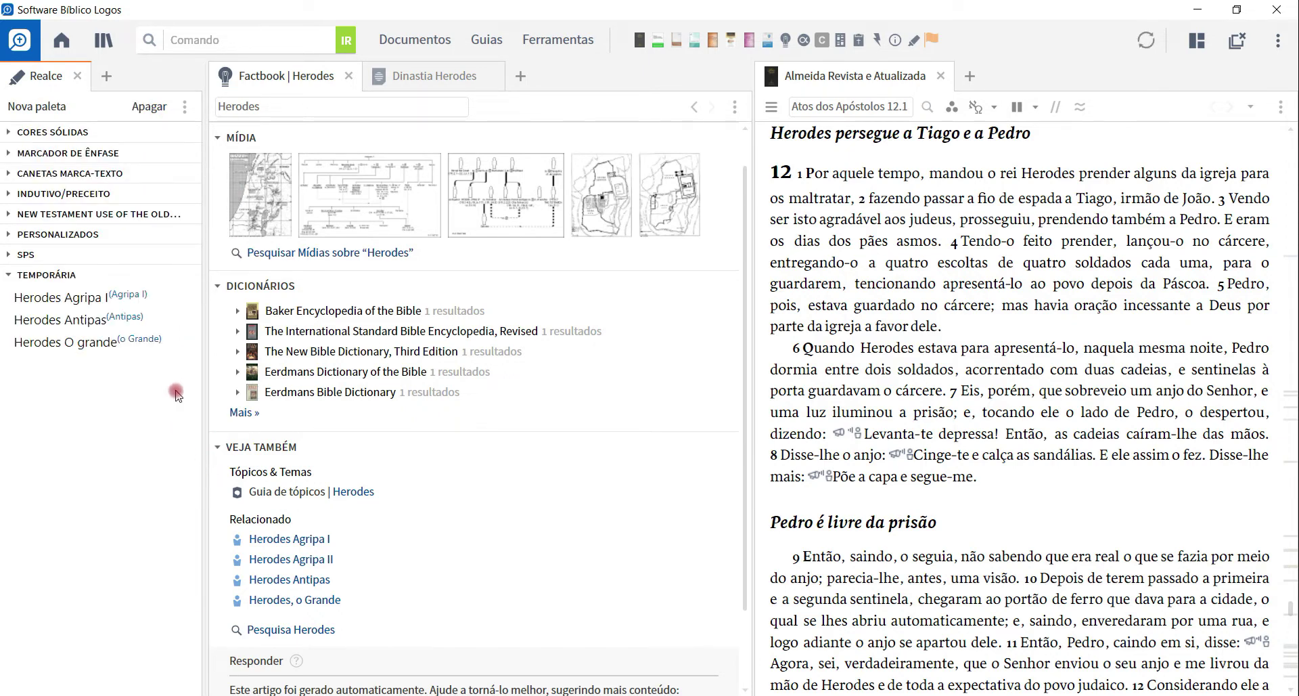
# - Duplicate the "Herodes Agripa I" style in the TEMPORÁRIA palette
pyautogui.moveTo(191, 301)
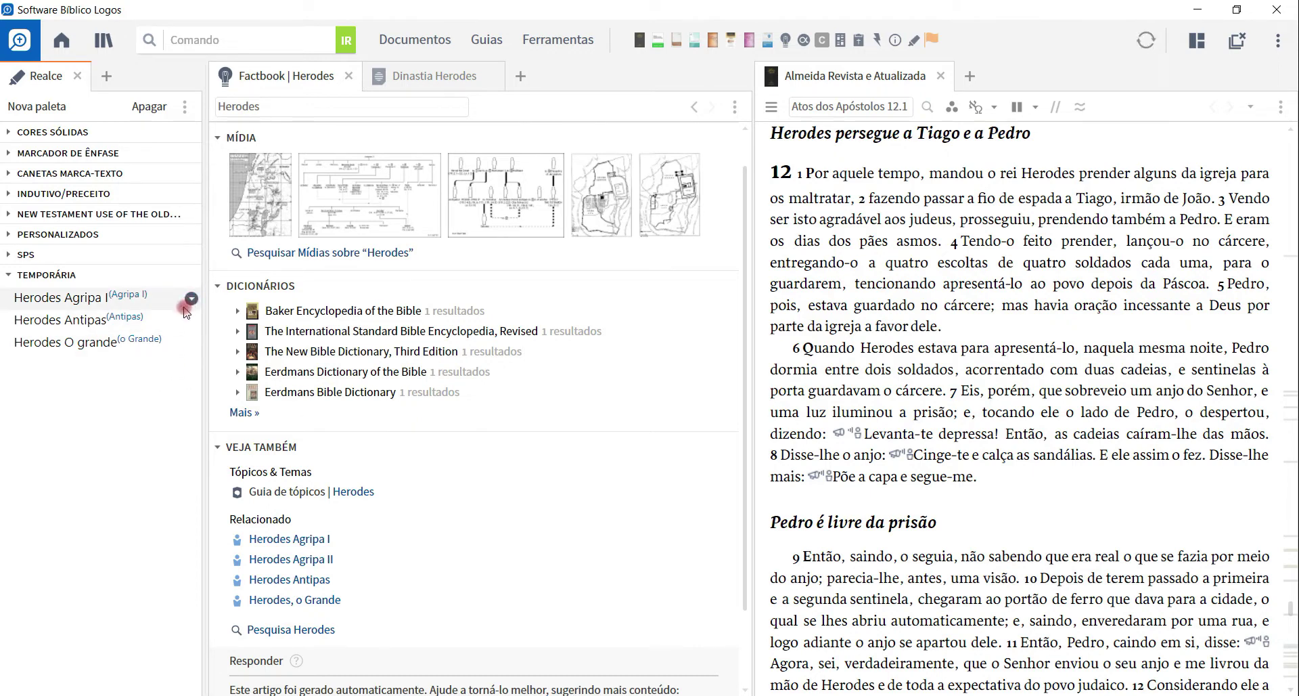
pyautogui.click(191, 302)
pyautogui.click(126, 341)
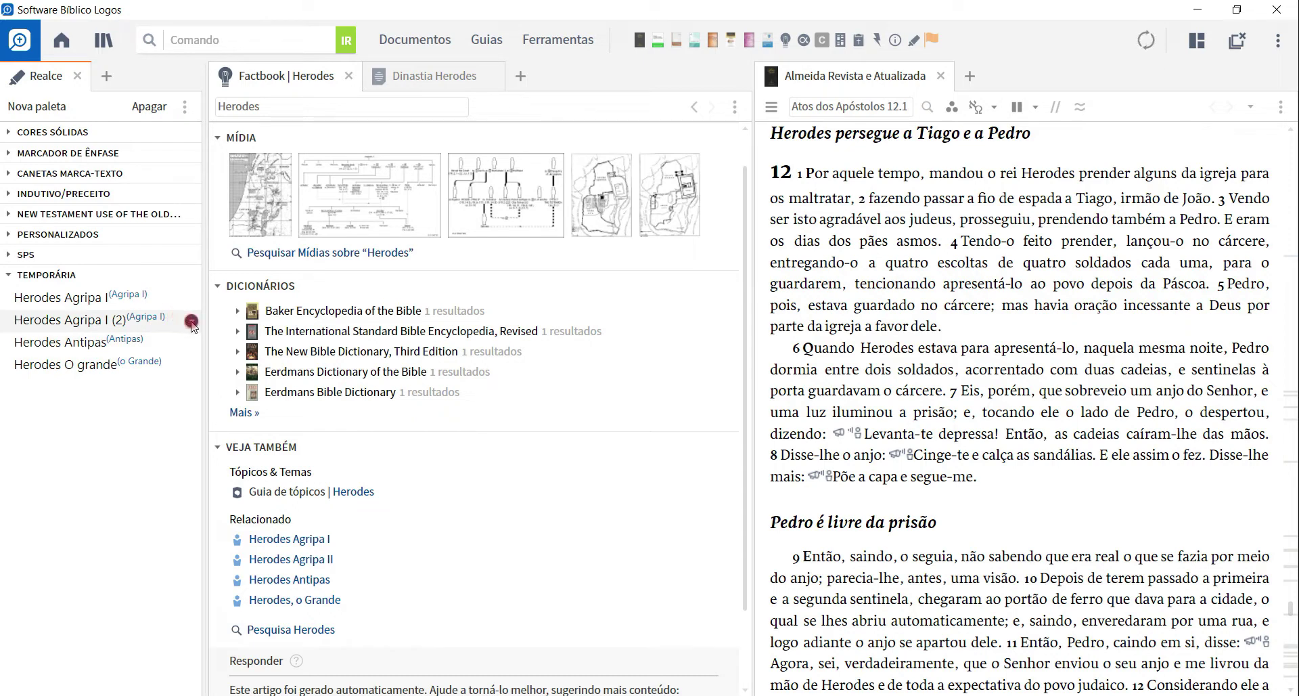
# - Rename the duplicated style "Herodes Agripa II", set its text after the word to "(Agripa II)", and save it
pyautogui.click(192, 321)
pyautogui.click(129, 387)
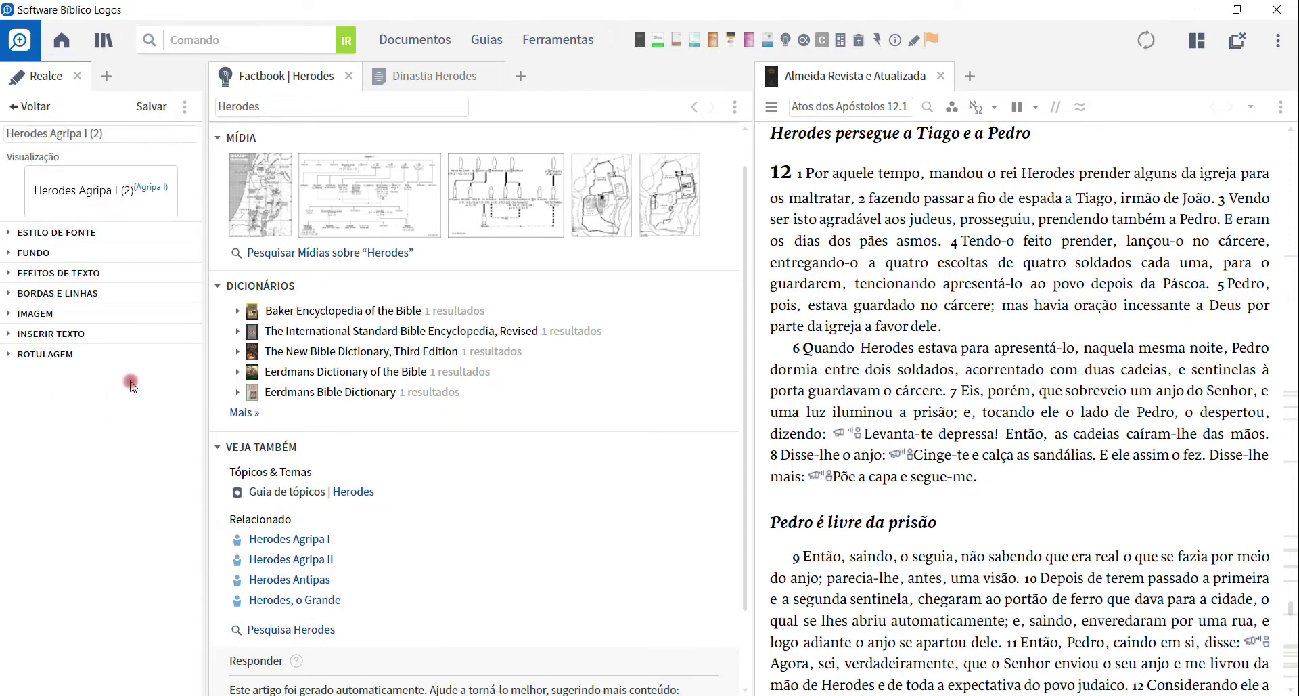
pyautogui.click(102, 133)
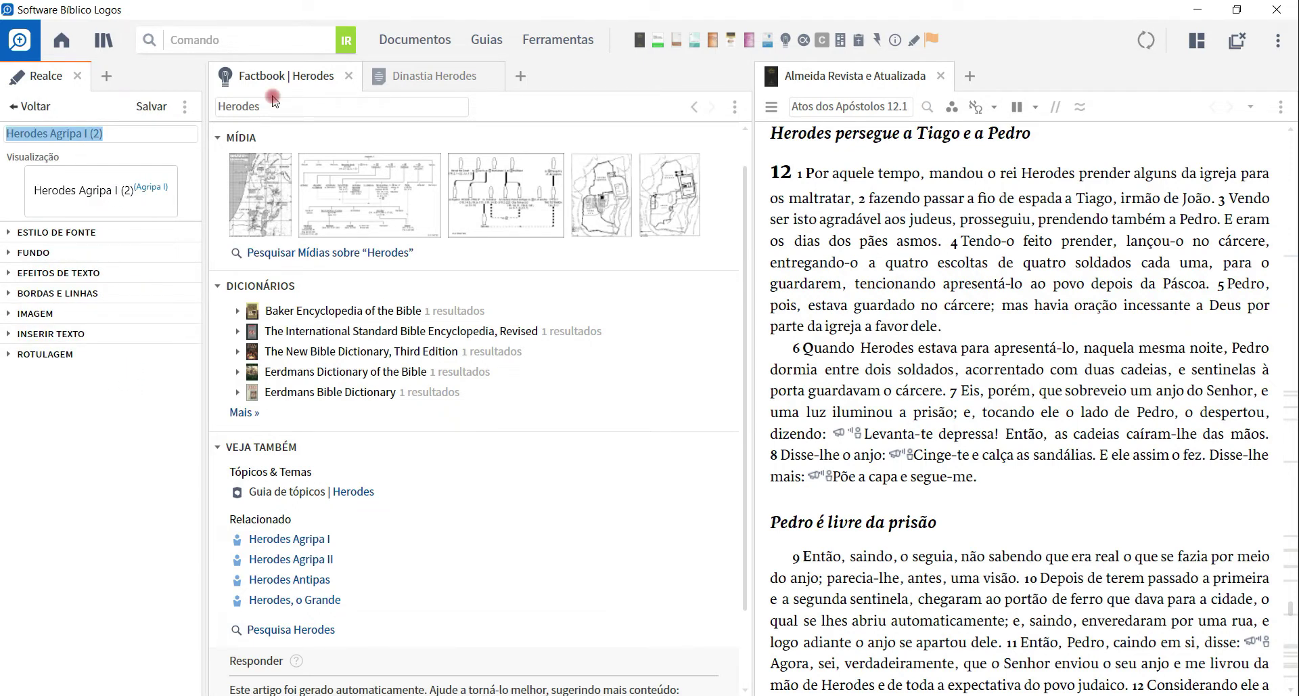
pyautogui.press('End')
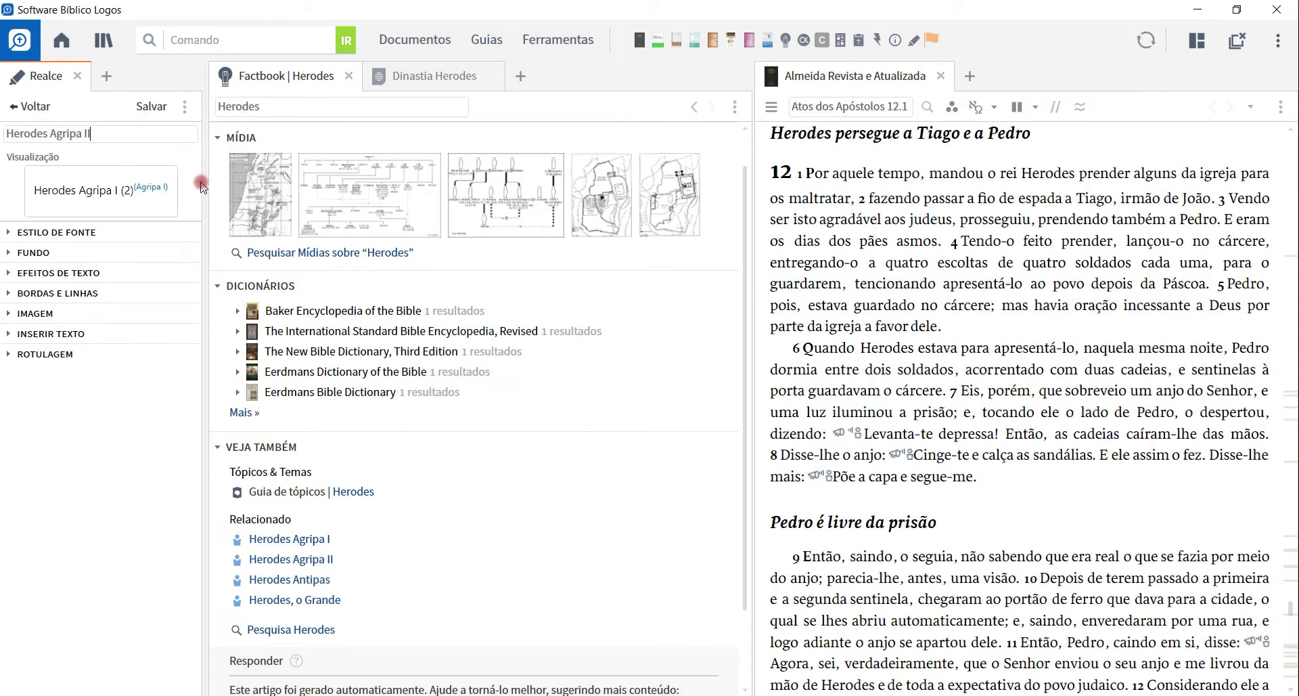
pyautogui.click(92, 334)
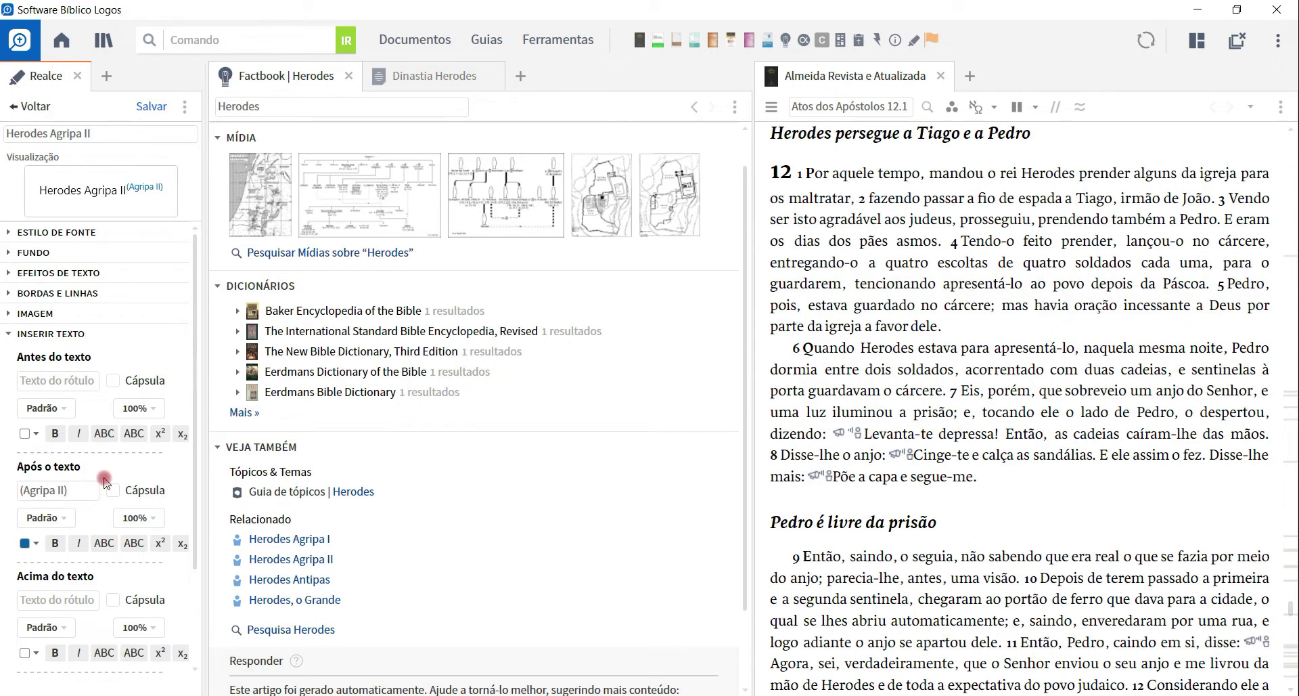
pyautogui.press('Return')
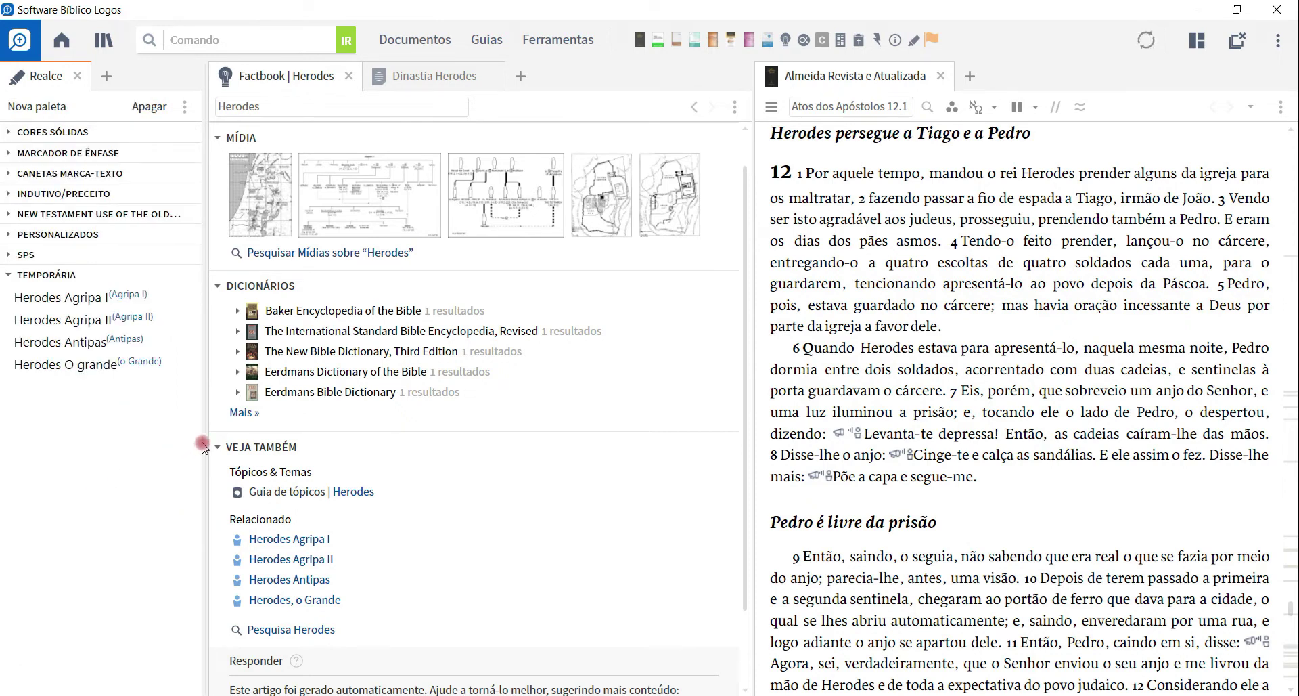
# - Search the Almeida Revista e Atualizada for the person Herodes Agripa I, starting from the word "Herodes" in Atos 12.1
pyautogui.moveTo(1077, 183)
pyautogui.moveTo(1048, 200)
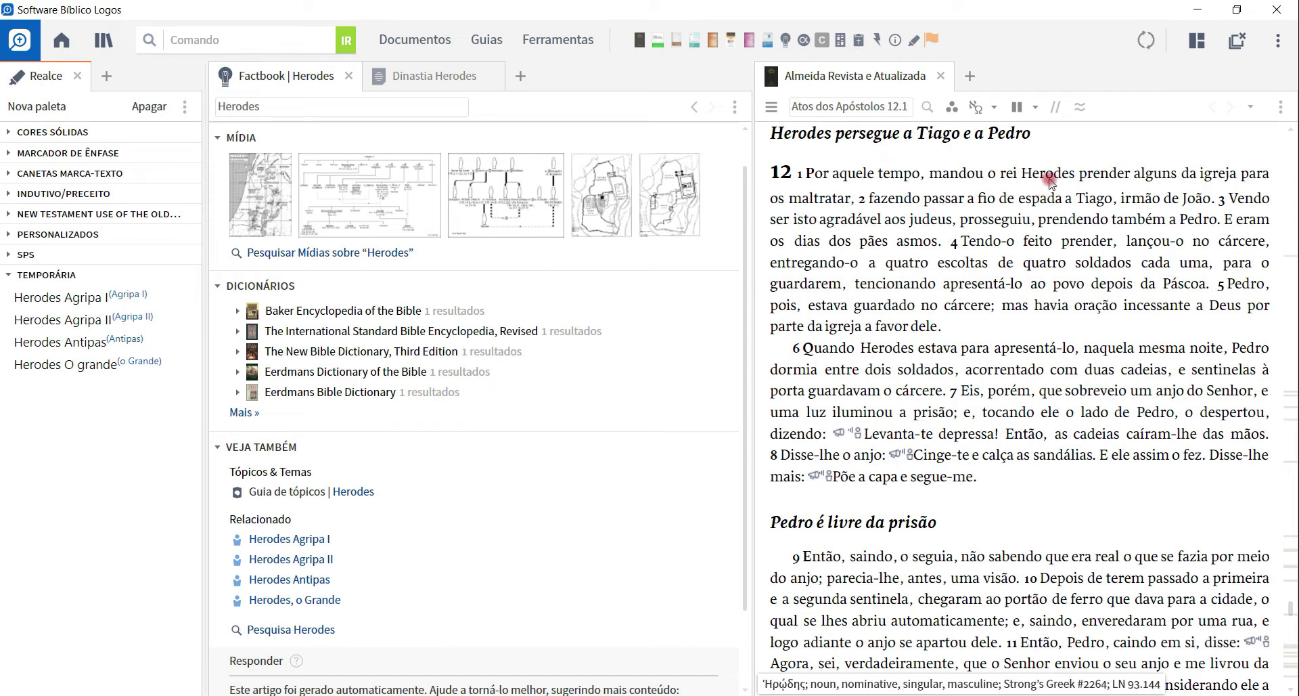
pyautogui.click(426, 79)
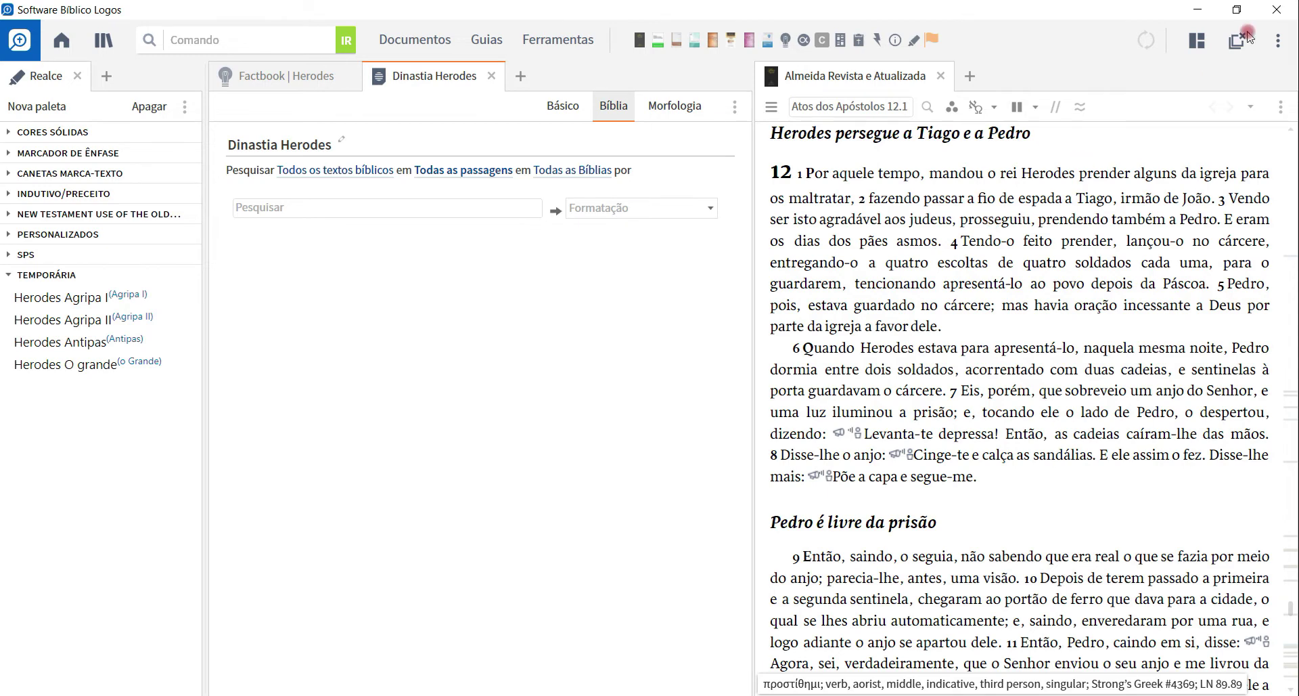
pyautogui.rightClick(1043, 174)
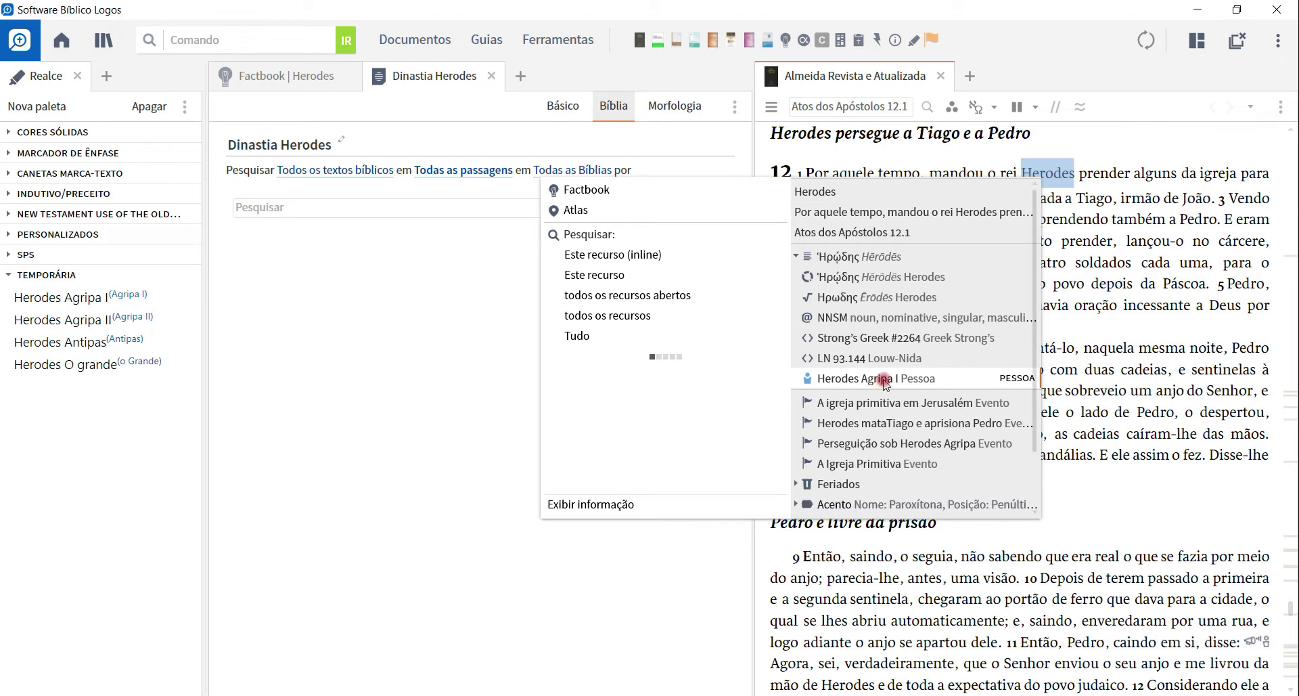
pyautogui.click(1048, 172)
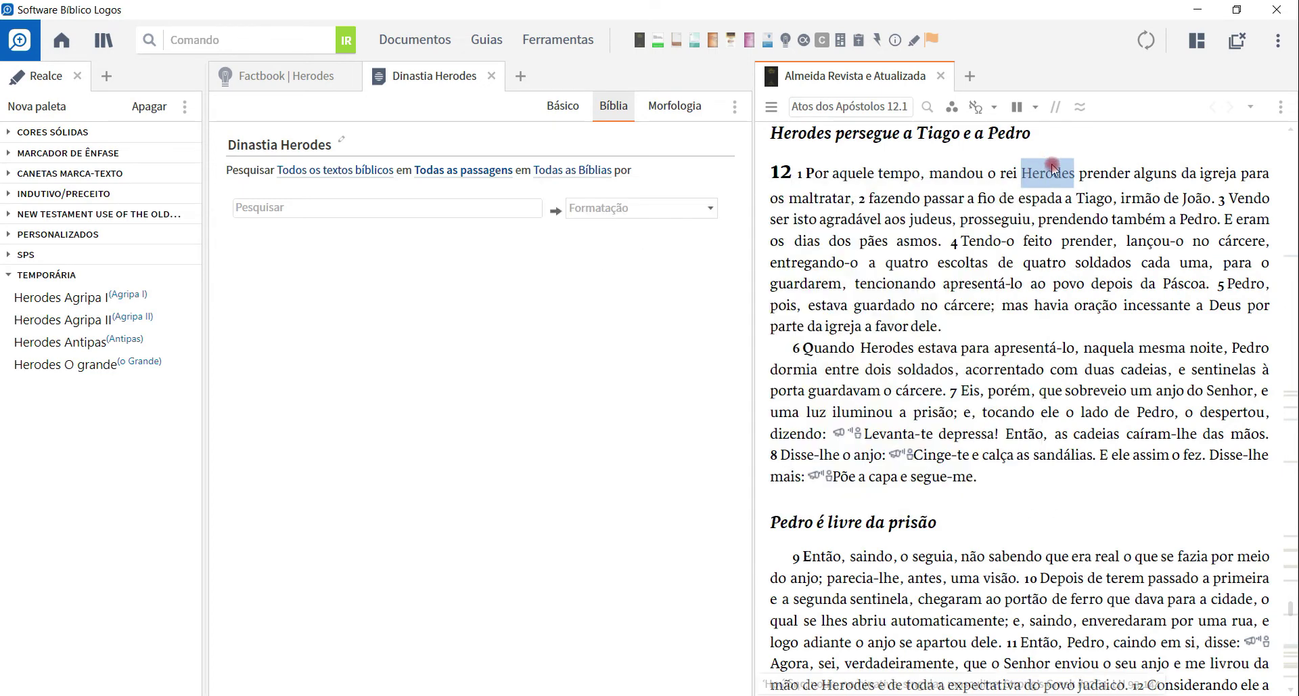
pyautogui.rightClick(1050, 177)
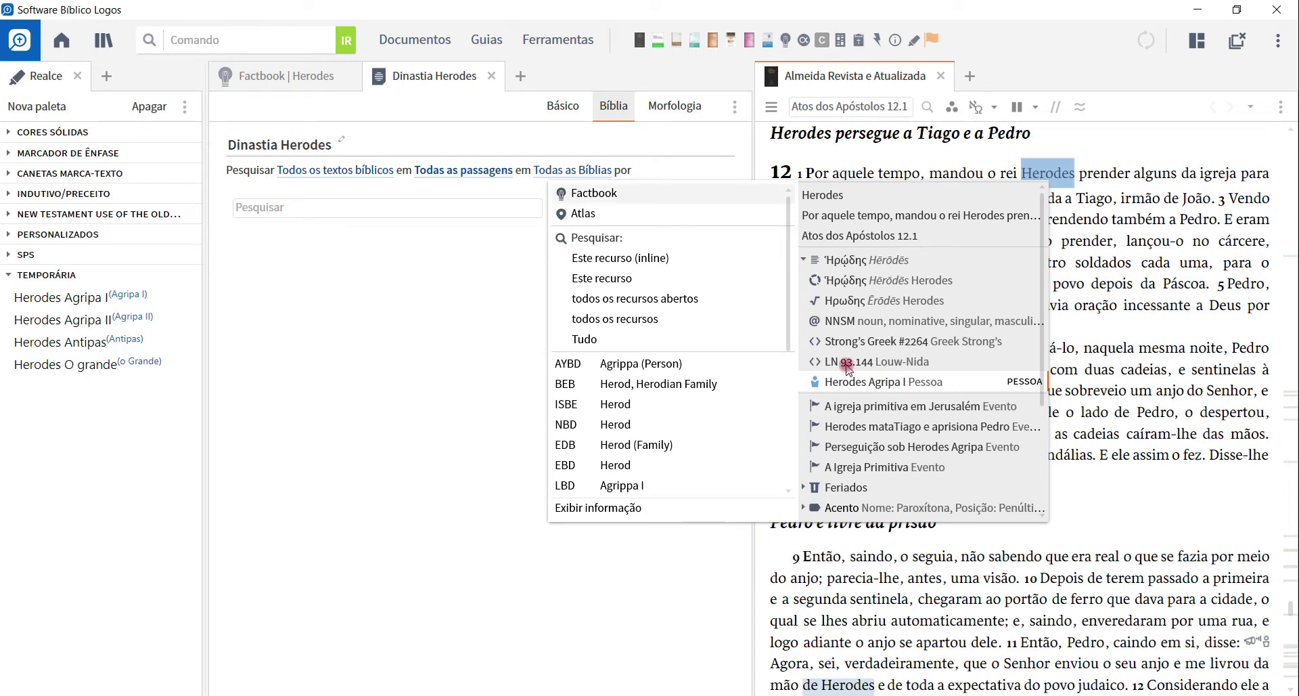
pyautogui.click(642, 284)
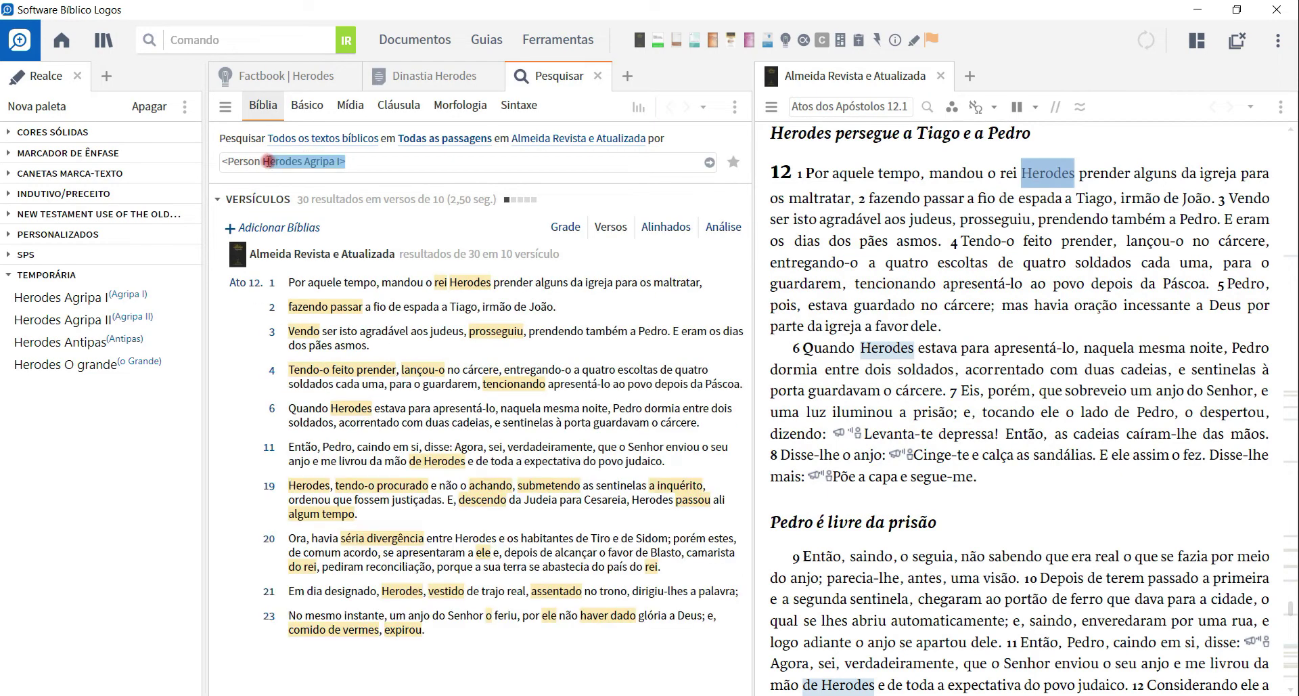
# - Copy the query "<Person Herodes Agripa I>" from the search and paste it as the search term of the "Dinastia Herodes" filter
pyautogui.moveTo(346, 161); pyautogui.dragTo(212, 161)
pyautogui.hotkey('ctrl', 'c')
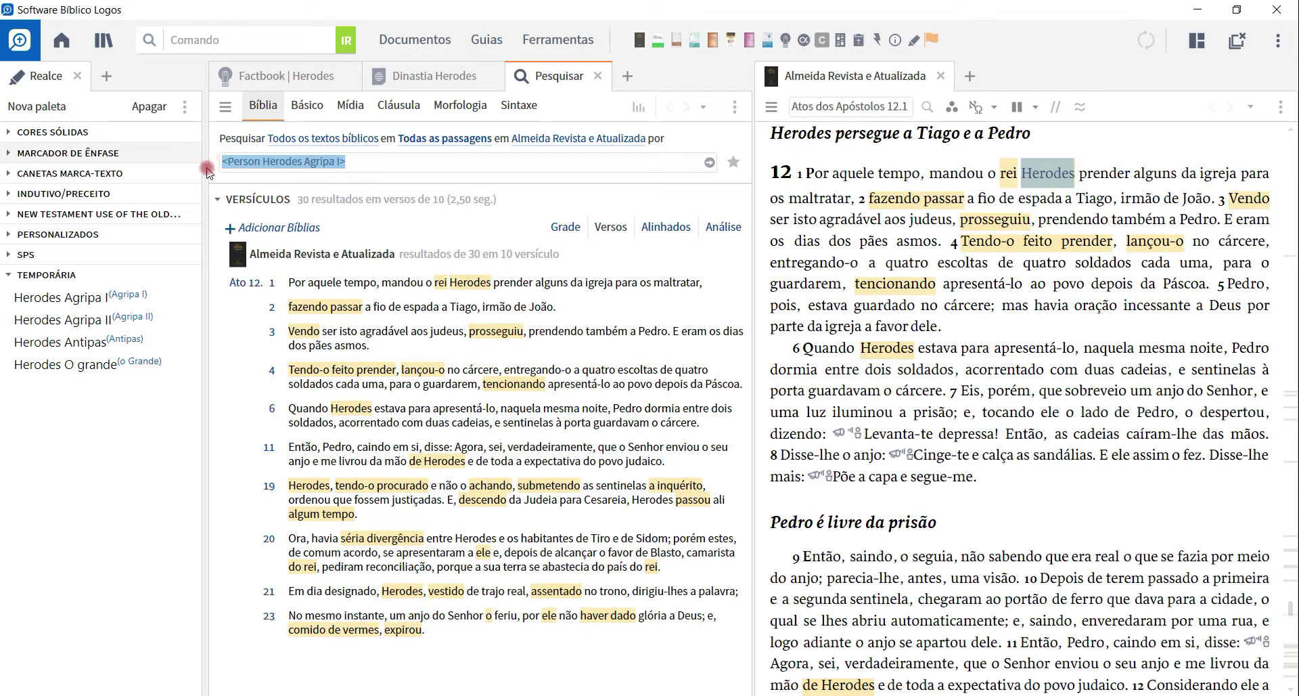
pyautogui.rightClick(295, 182)
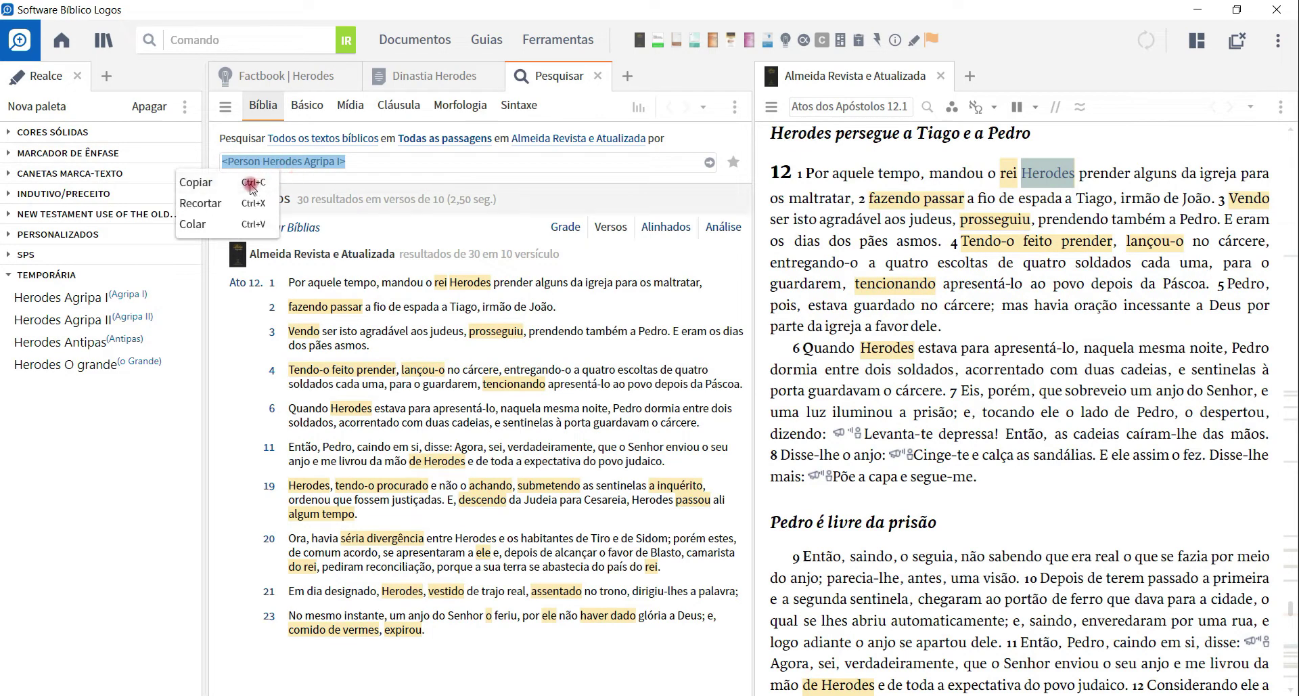
pyautogui.click(223, 182)
pyautogui.click(411, 76)
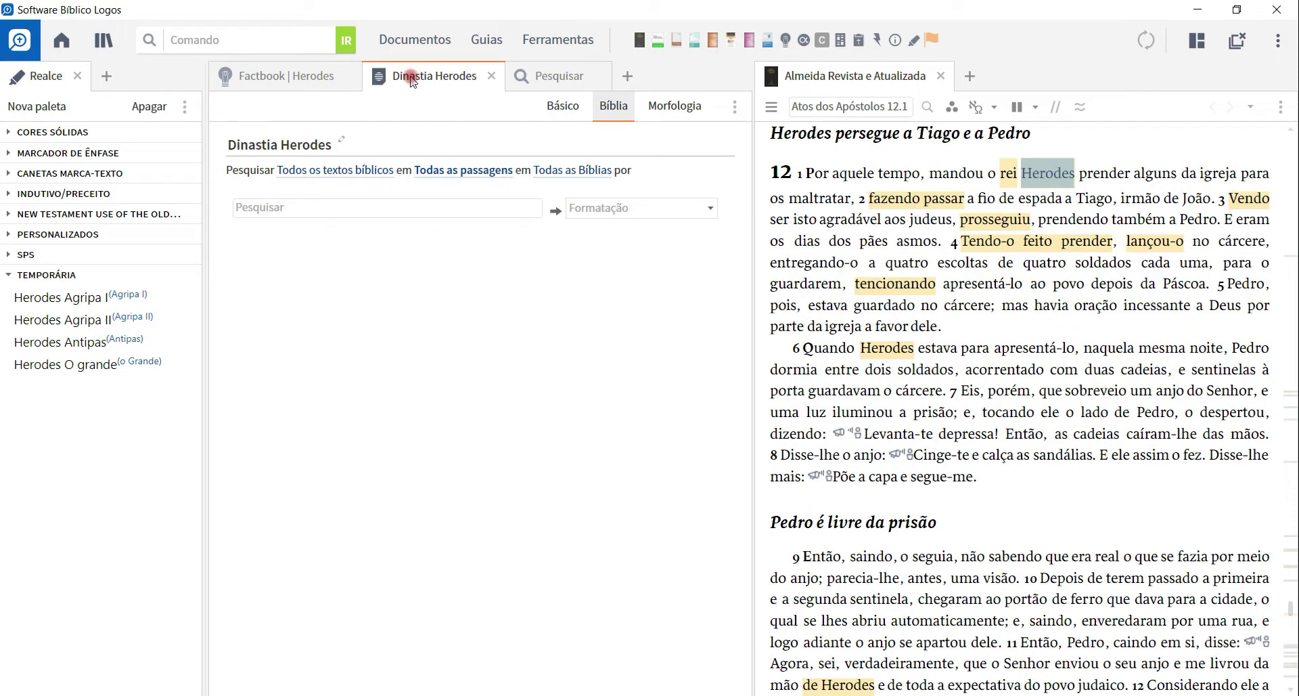
pyautogui.rightClick(337, 210)
pyautogui.click(293, 274)
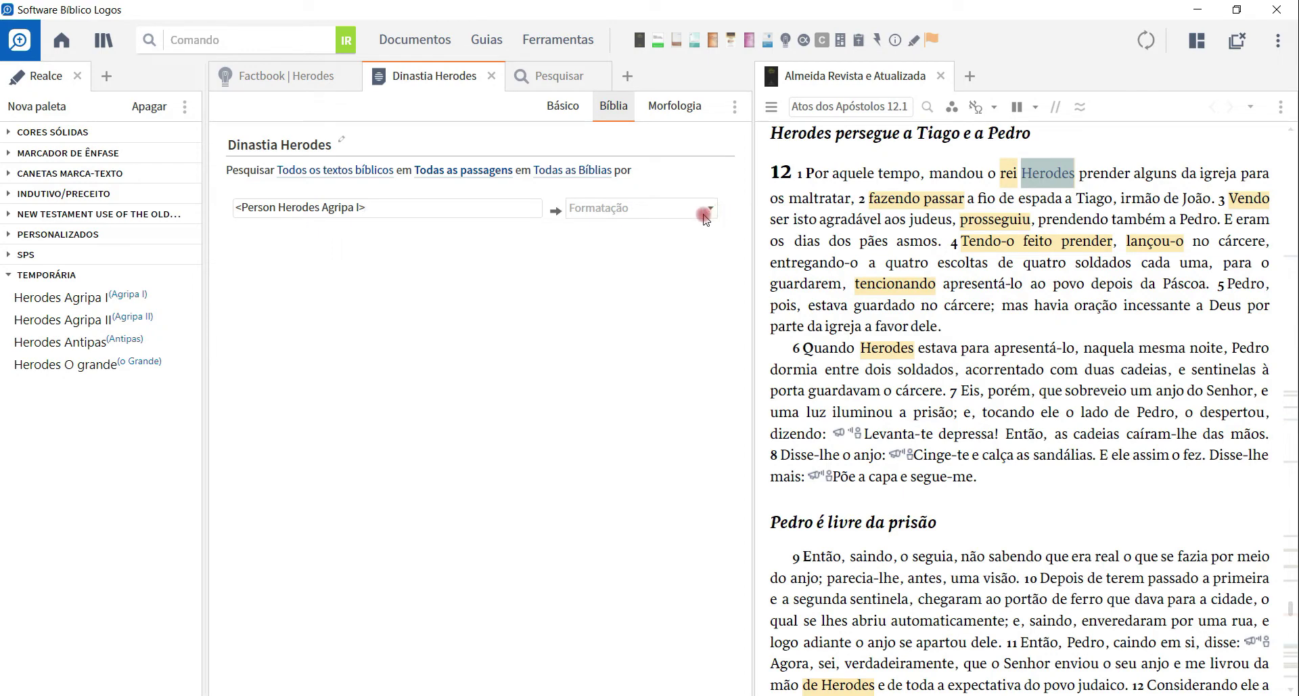
# - Assign the "Herodes Agripa I" style from the Temporária palette as formatting for the <Person Herodes Agripa I> search
pyautogui.click(705, 216)
pyautogui.scroll(-3, 702, 264)
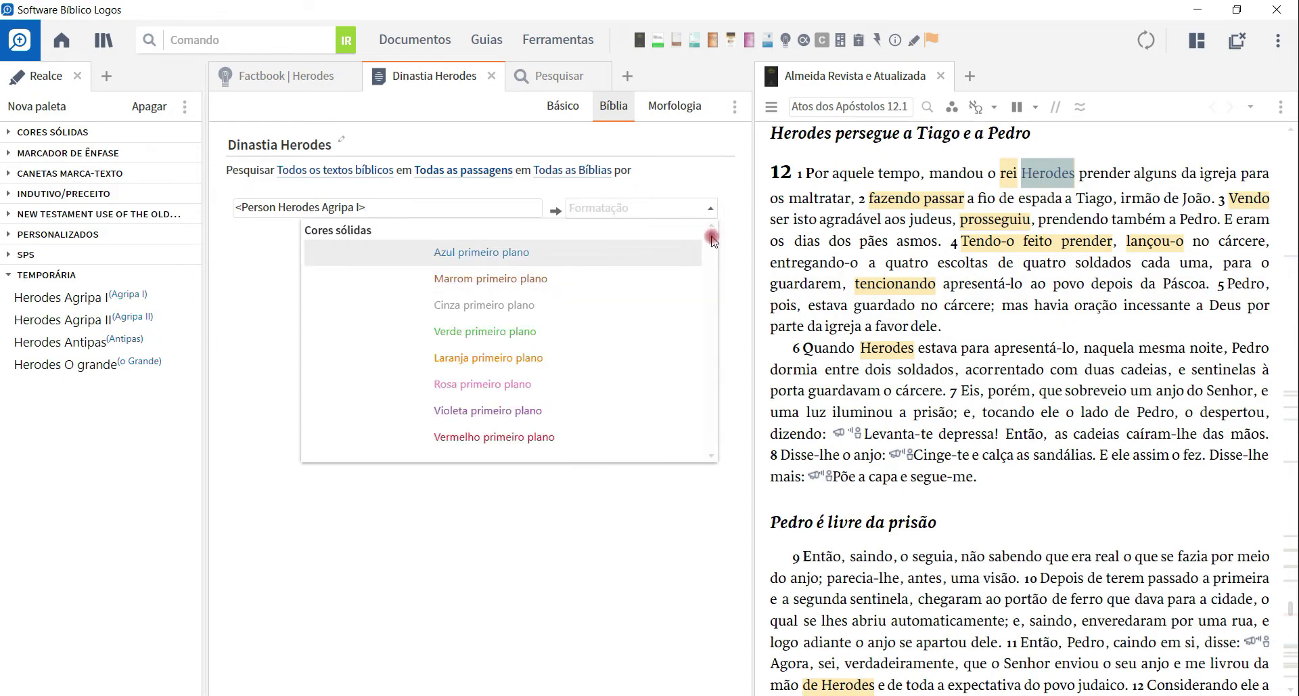
pyautogui.moveTo(712, 256); pyautogui.dragTo(710, 455)
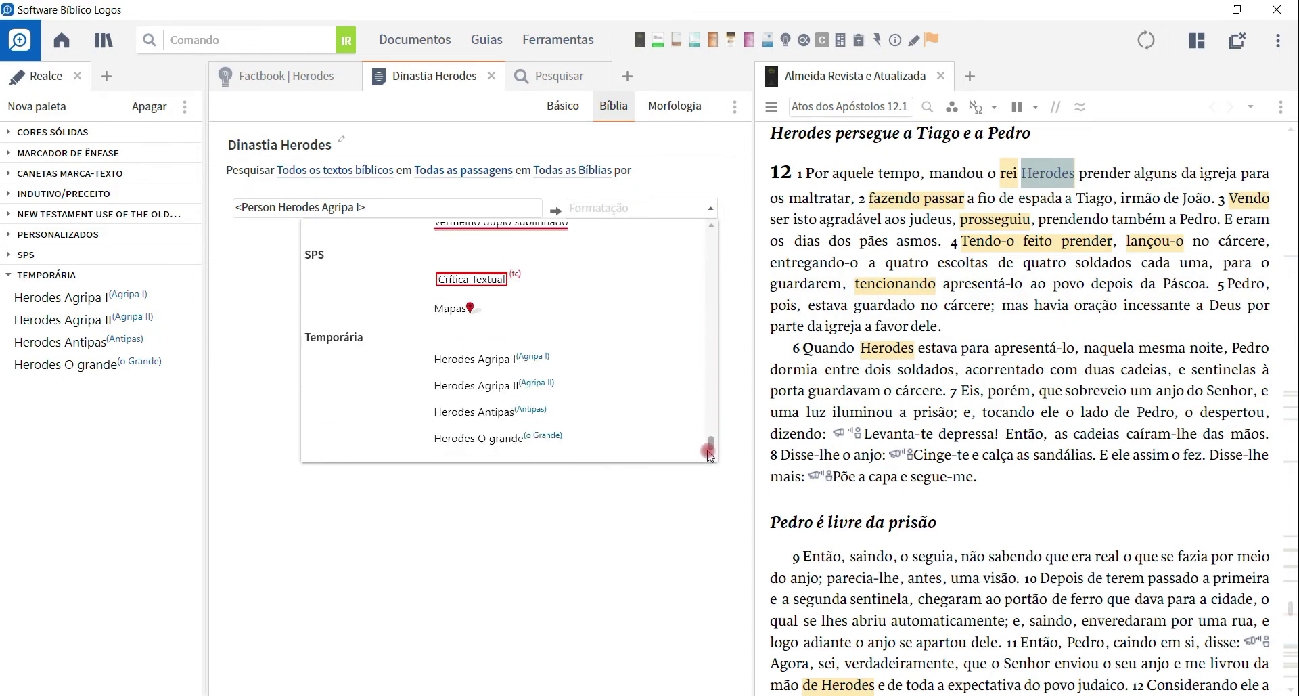
pyautogui.click(561, 366)
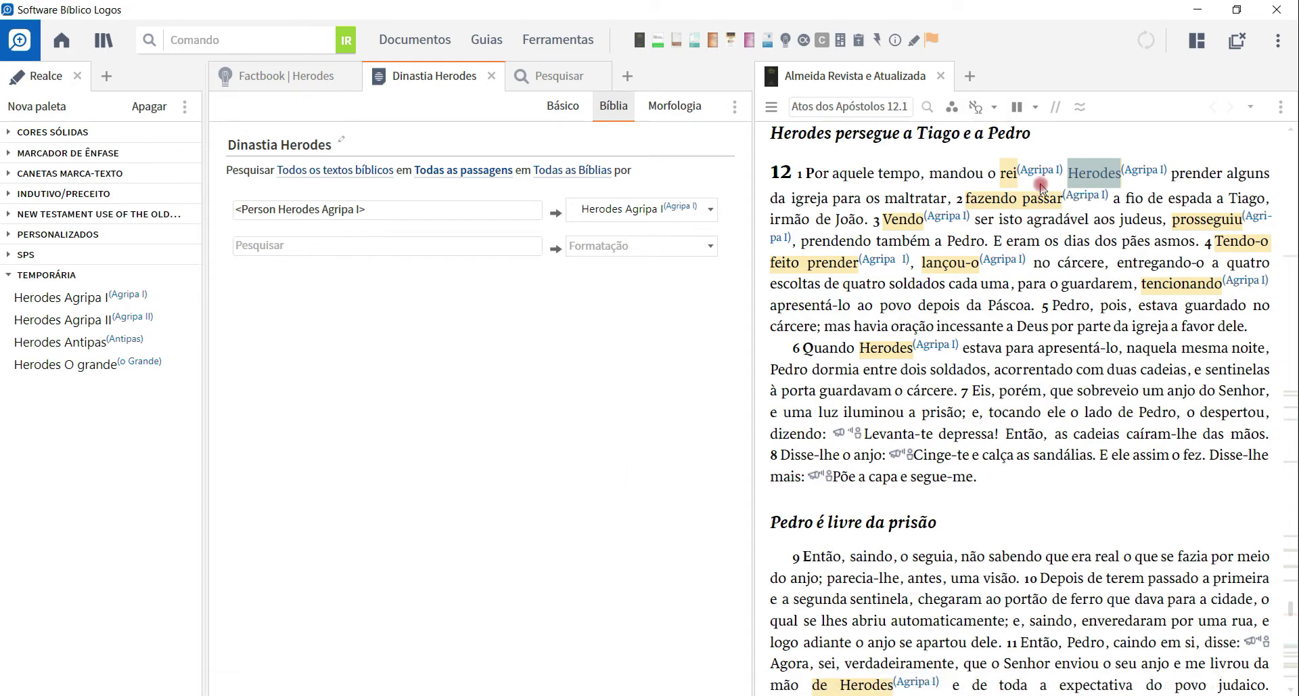
# - Check in the Almeida Revista e Atualizada's visual filters list that the "Dinastia Herodes" filter is enabled
pyautogui.click(954, 108)
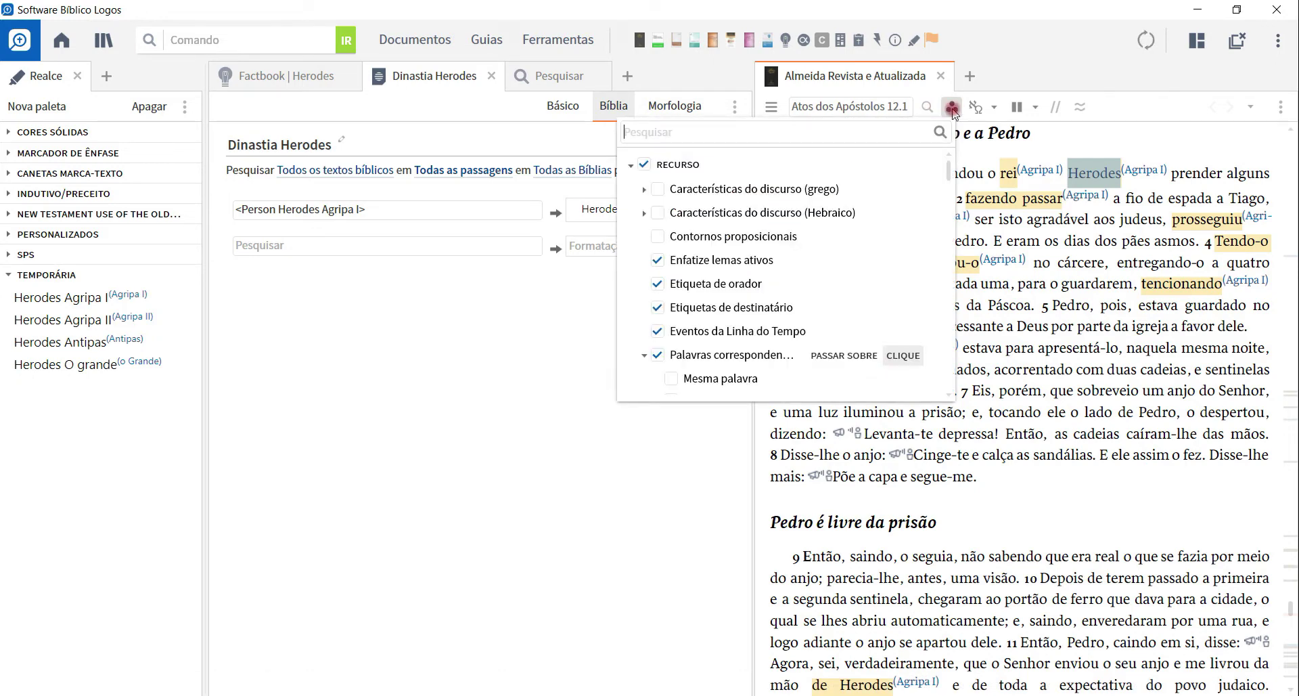
pyautogui.click(953, 108)
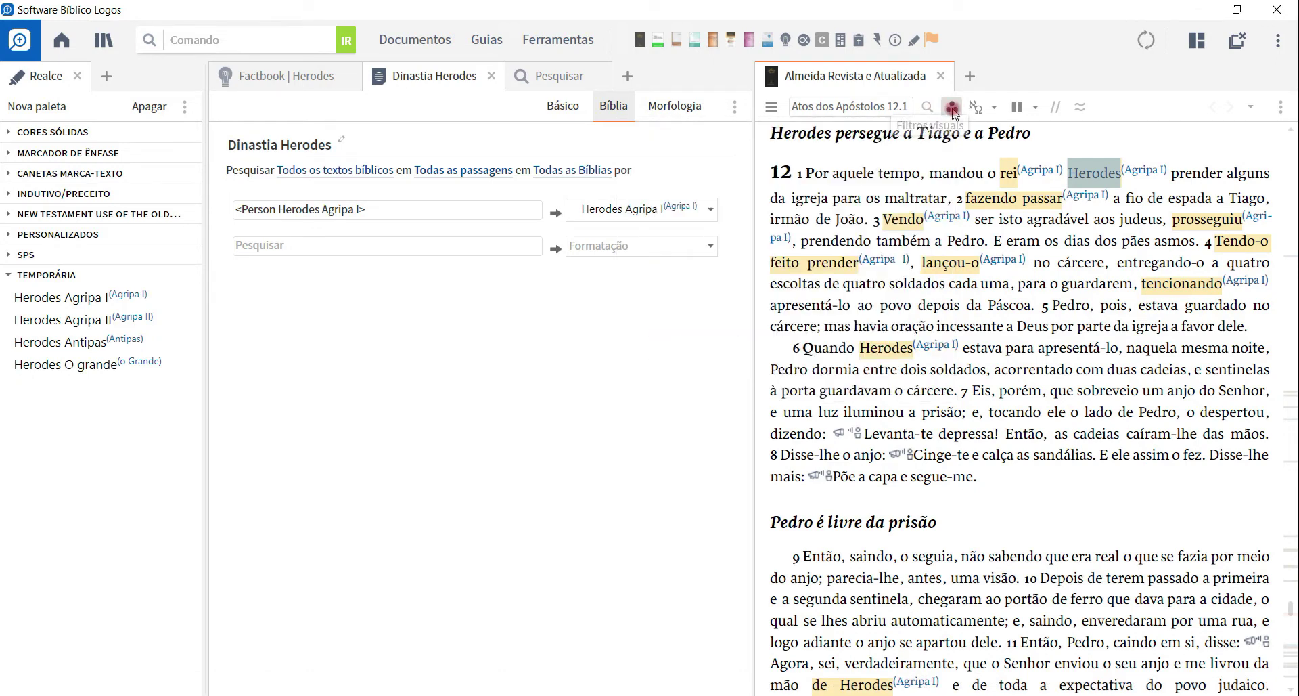
pyautogui.click(952, 108)
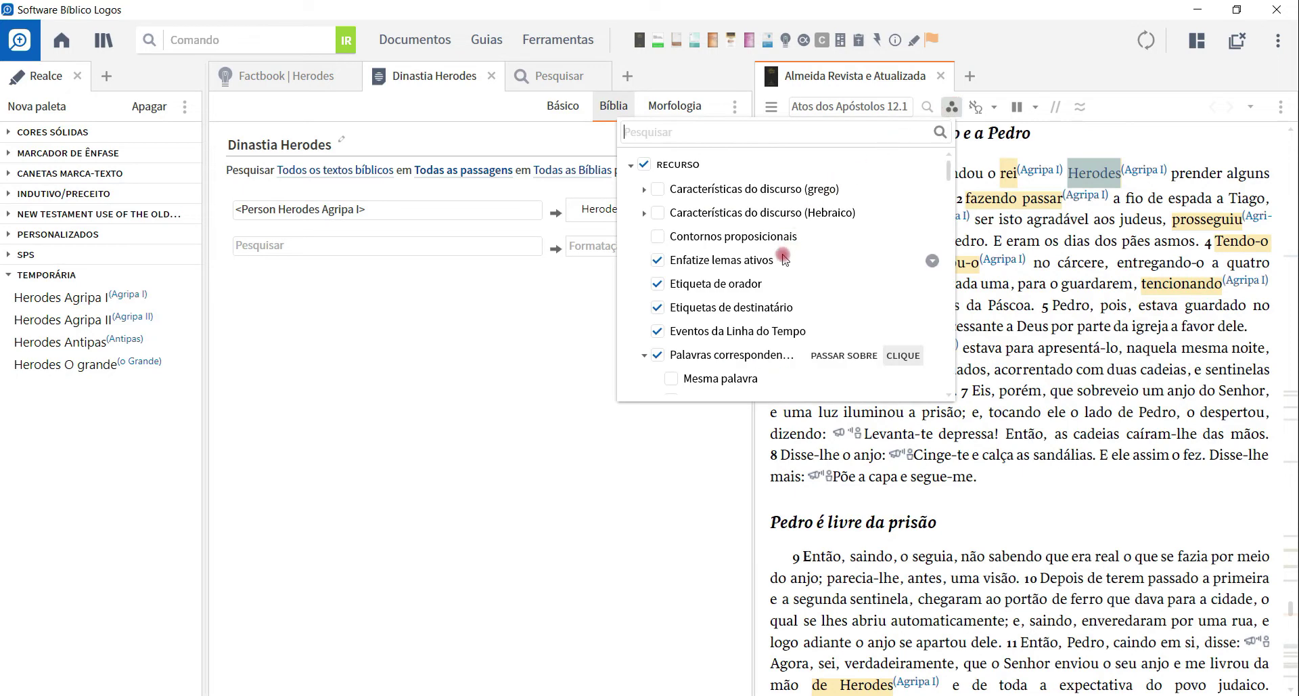
pyautogui.scroll(-5, 784, 260)
pyautogui.scroll(-3, 778, 253)
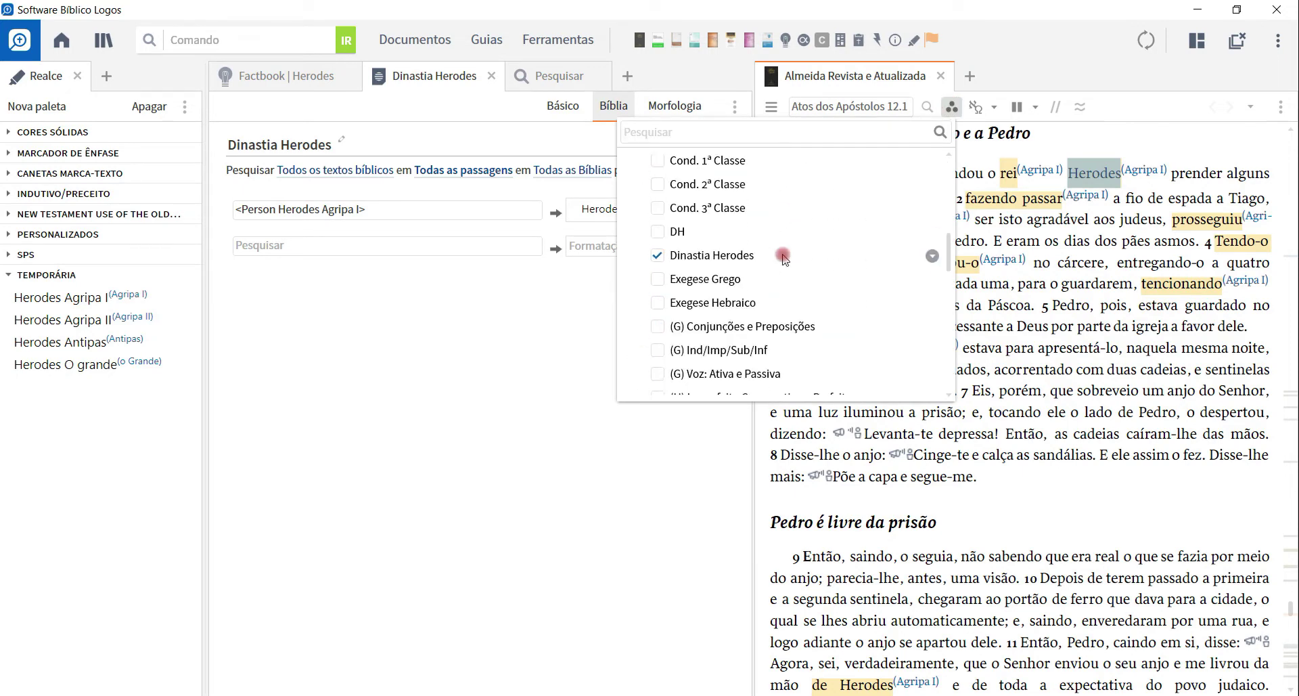
pyautogui.scroll(4, 778, 254)
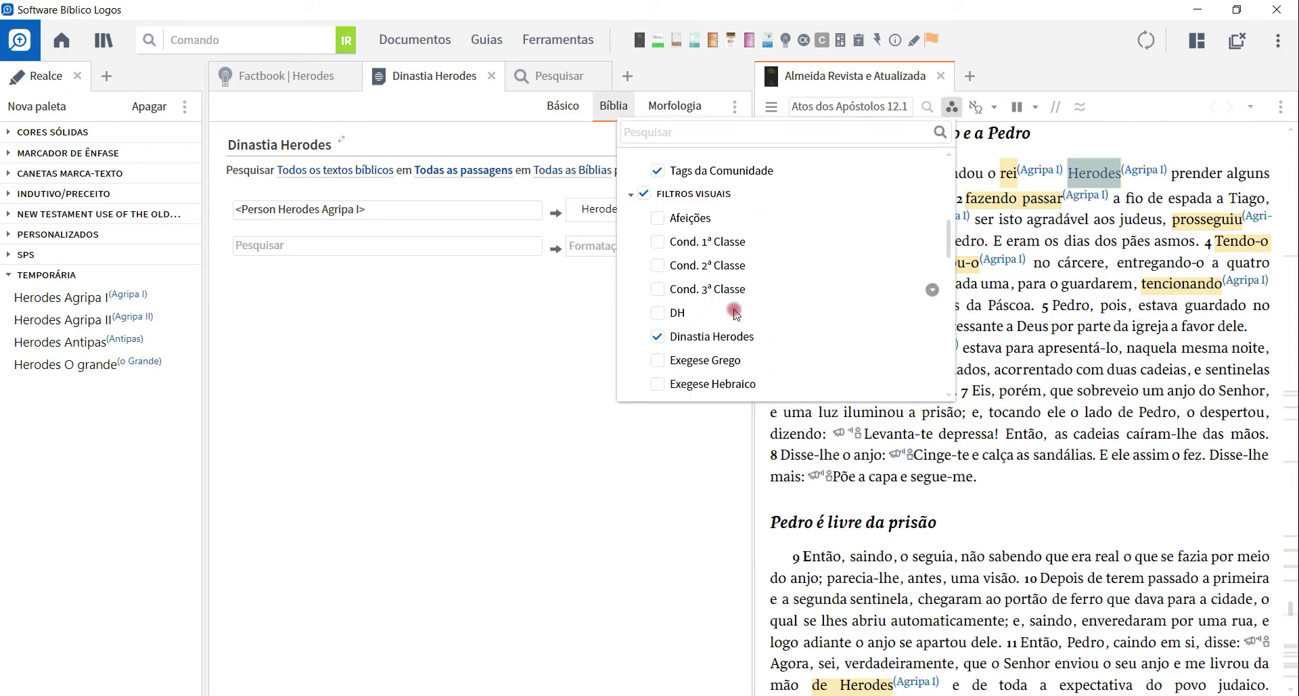
pyautogui.scroll(-1, 751, 315)
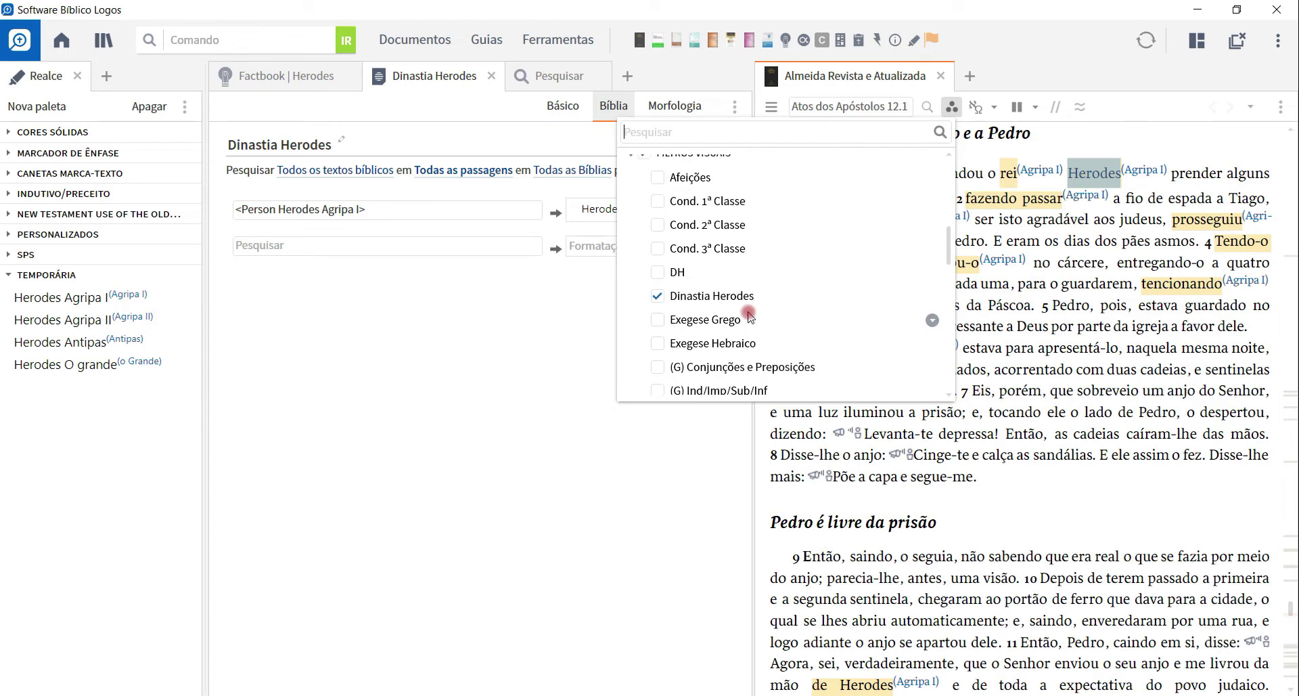
pyautogui.click(659, 296)
pyautogui.click(658, 297)
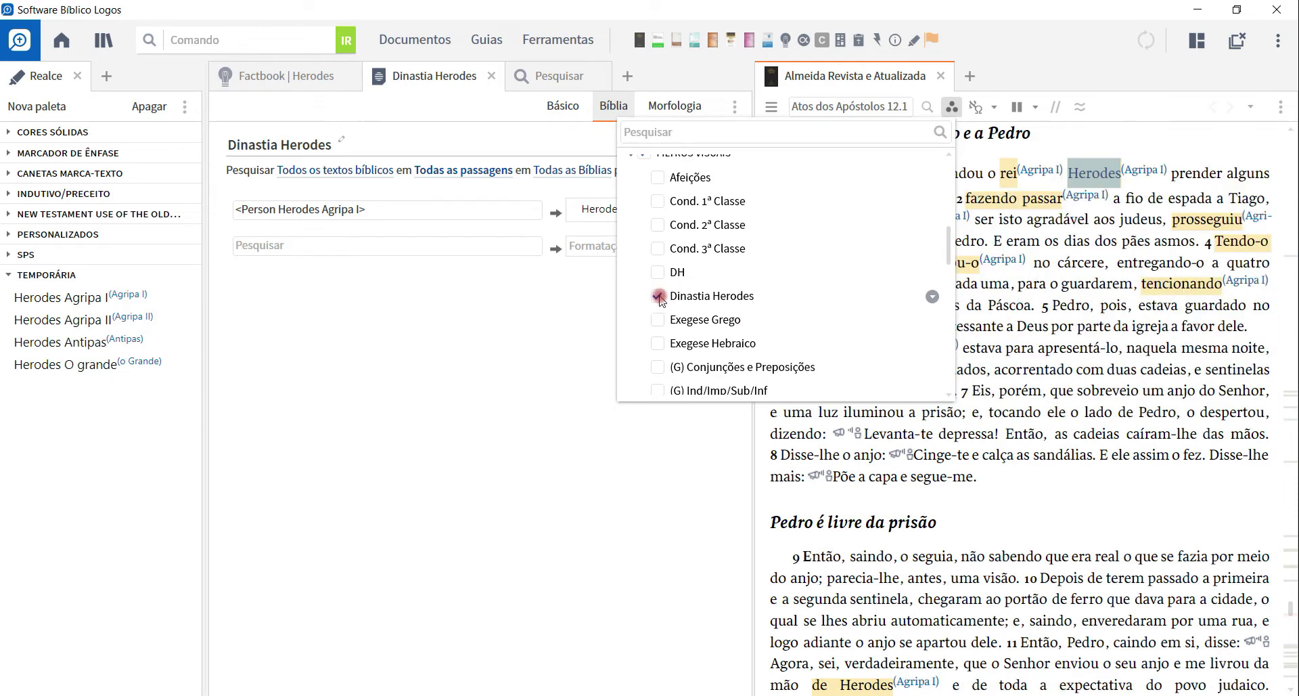
pyautogui.click(1076, 531)
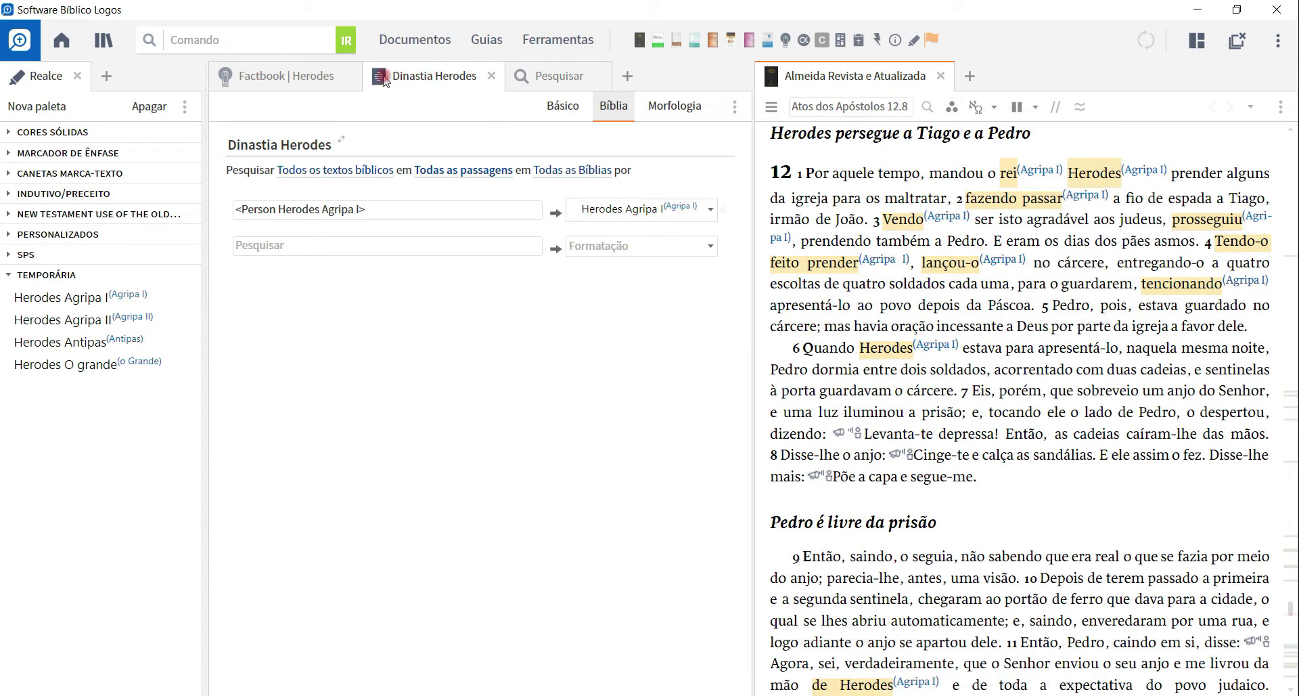
# - Open the Factbook article on Herodes Agripa II in its own tab and go to its event passage Ato 25.13–26.32
pyautogui.click(290, 79)
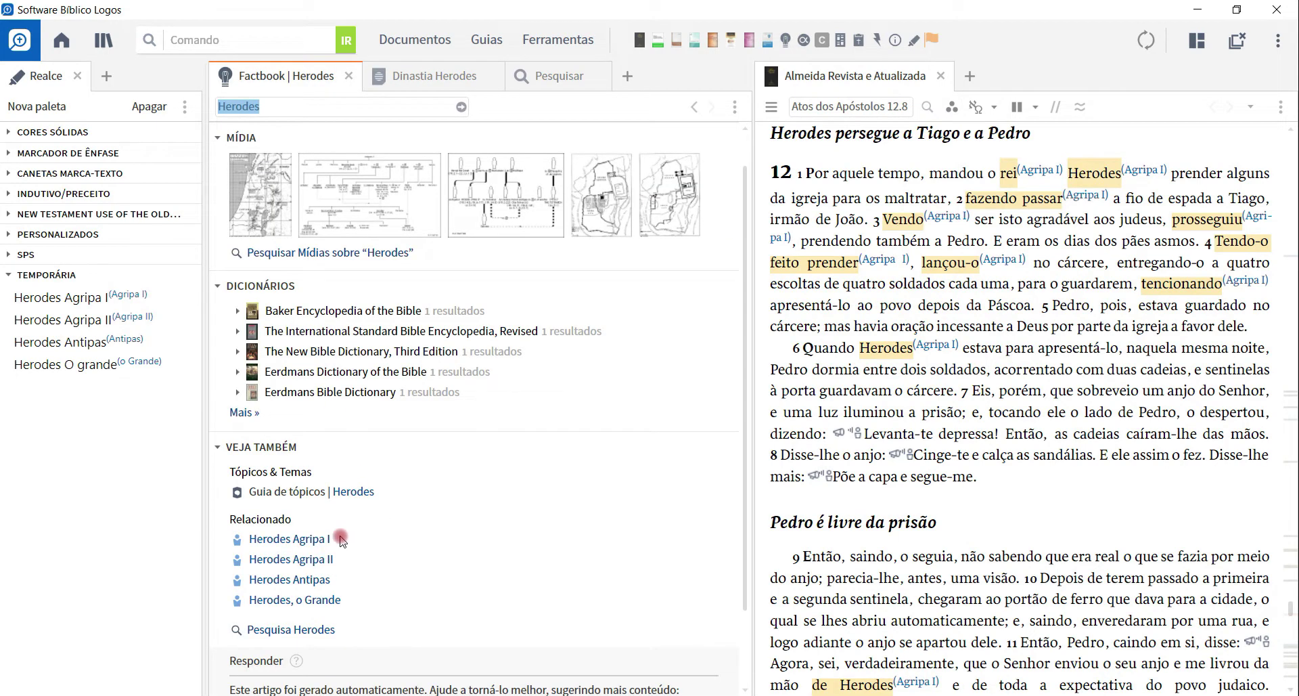
pyautogui.moveTo(339, 605)
pyautogui.click(389, 77)
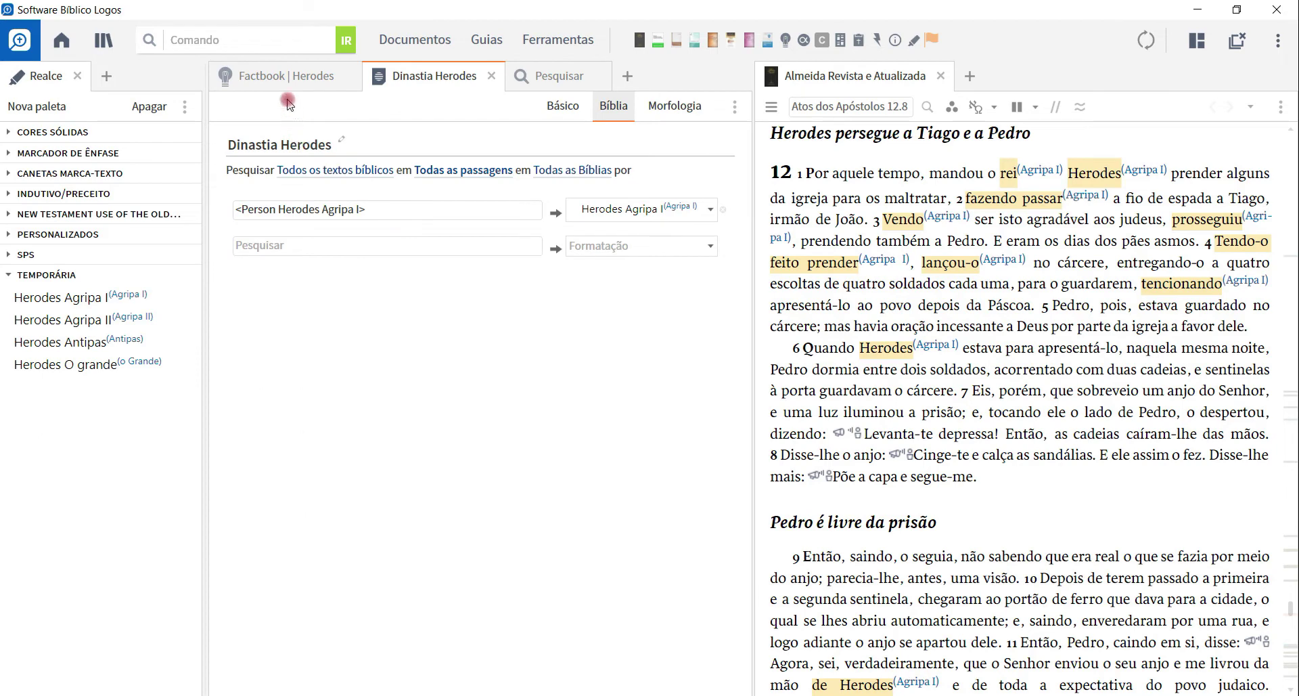
pyautogui.click(266, 74)
pyautogui.moveTo(296, 560)
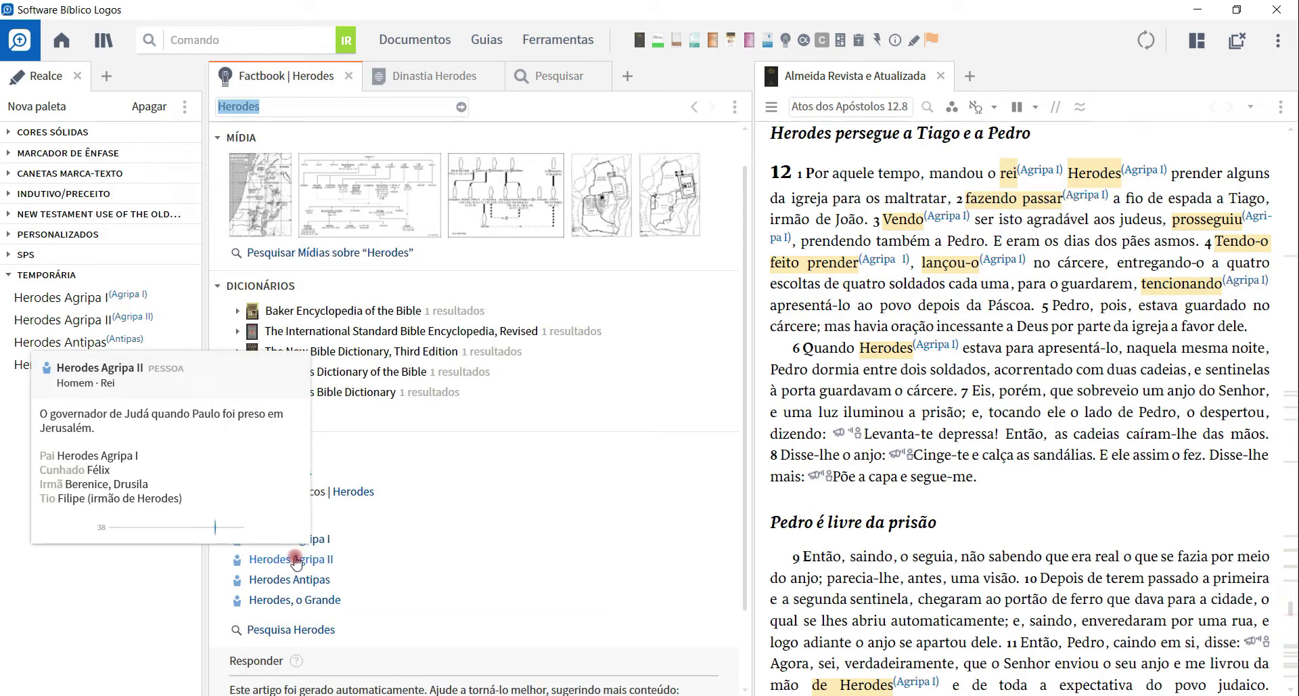
pyautogui.moveTo(296, 560)
pyautogui.mouseDown()
pyautogui.moveTo(433, 175)
pyautogui.moveTo(572, 84)
pyautogui.moveTo(648, 75)
pyautogui.mouseUp()
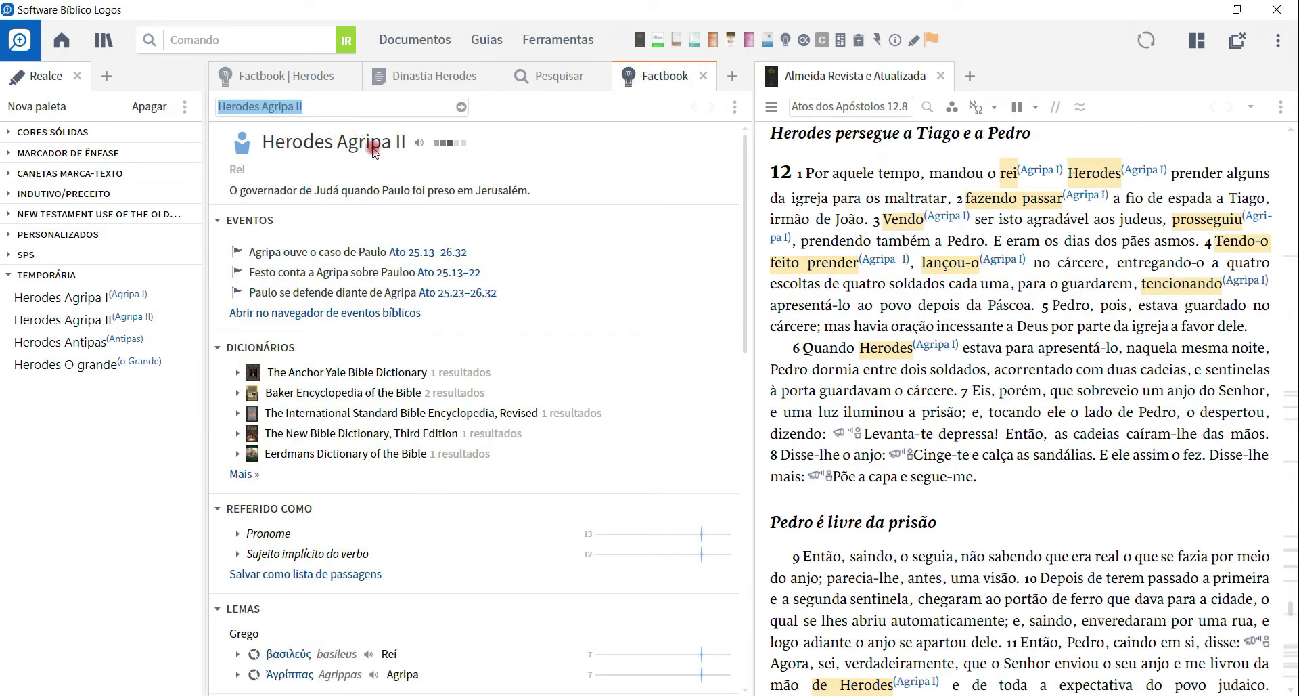
pyautogui.click(411, 252)
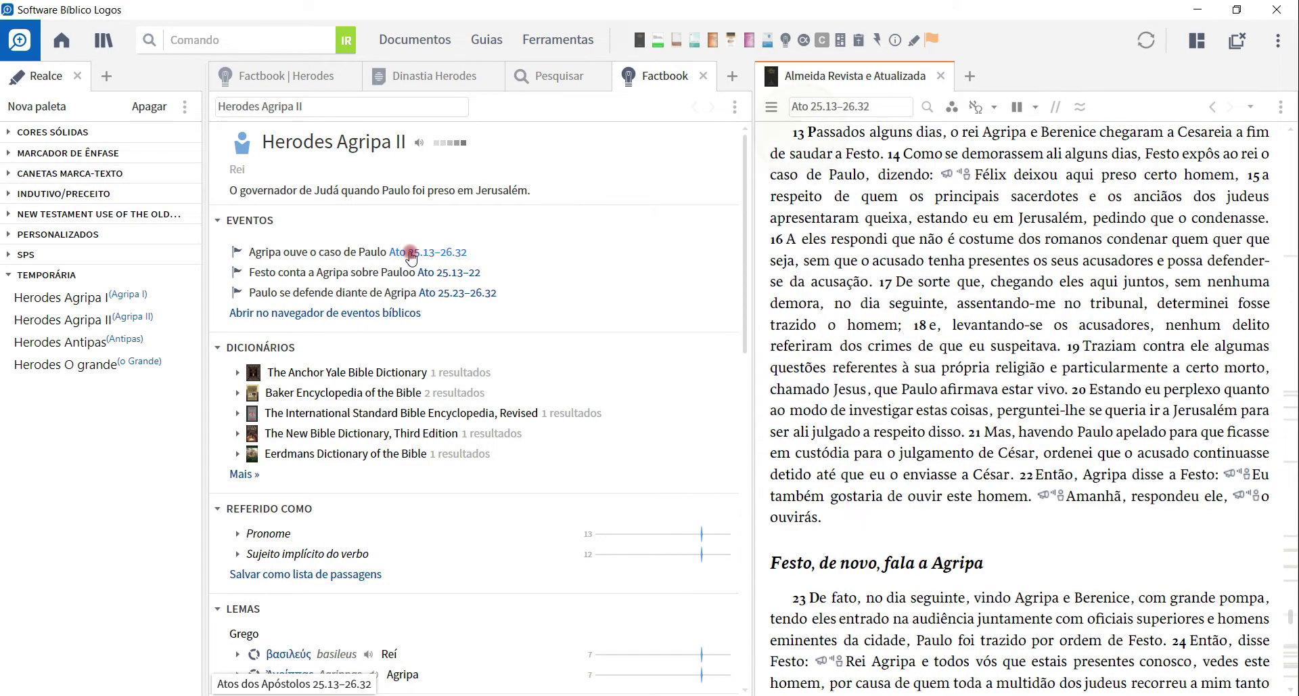
# - Search the Almeida Revista e Atualizada for the person Herodes Agripa II, starting from the word "Agripa" in Atos 25.13
pyautogui.click(788, 201)
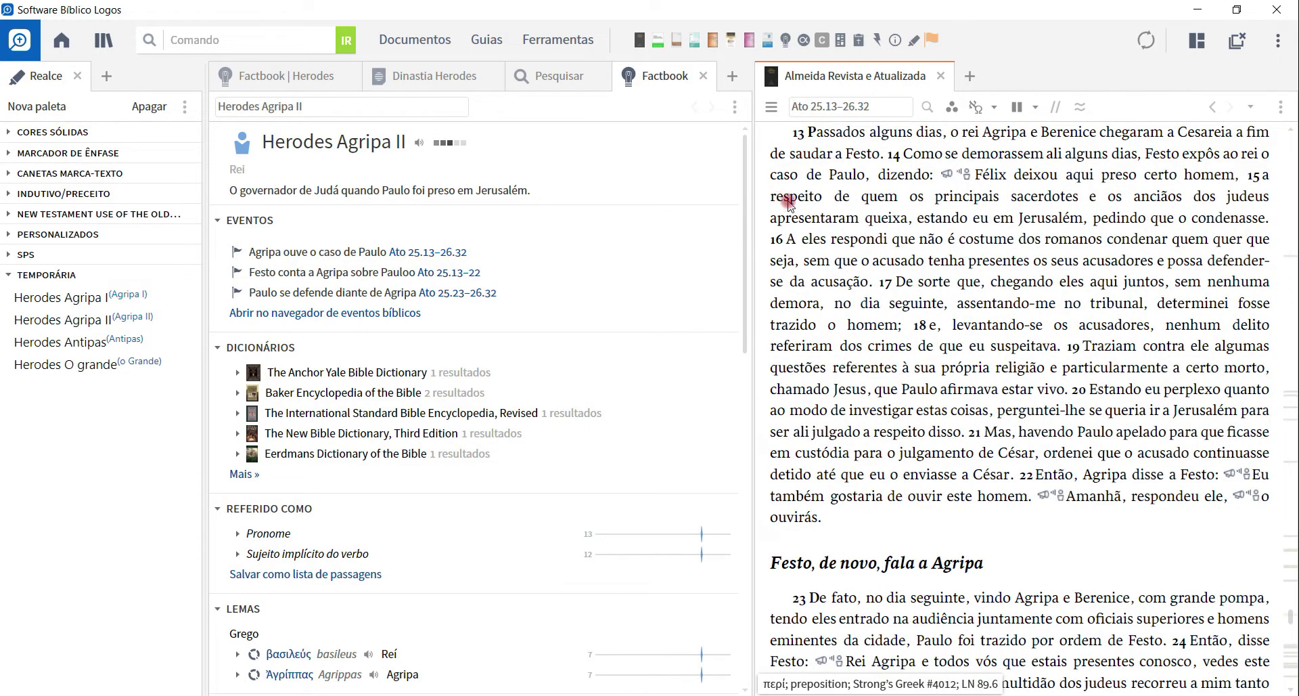
pyautogui.click(893, 213)
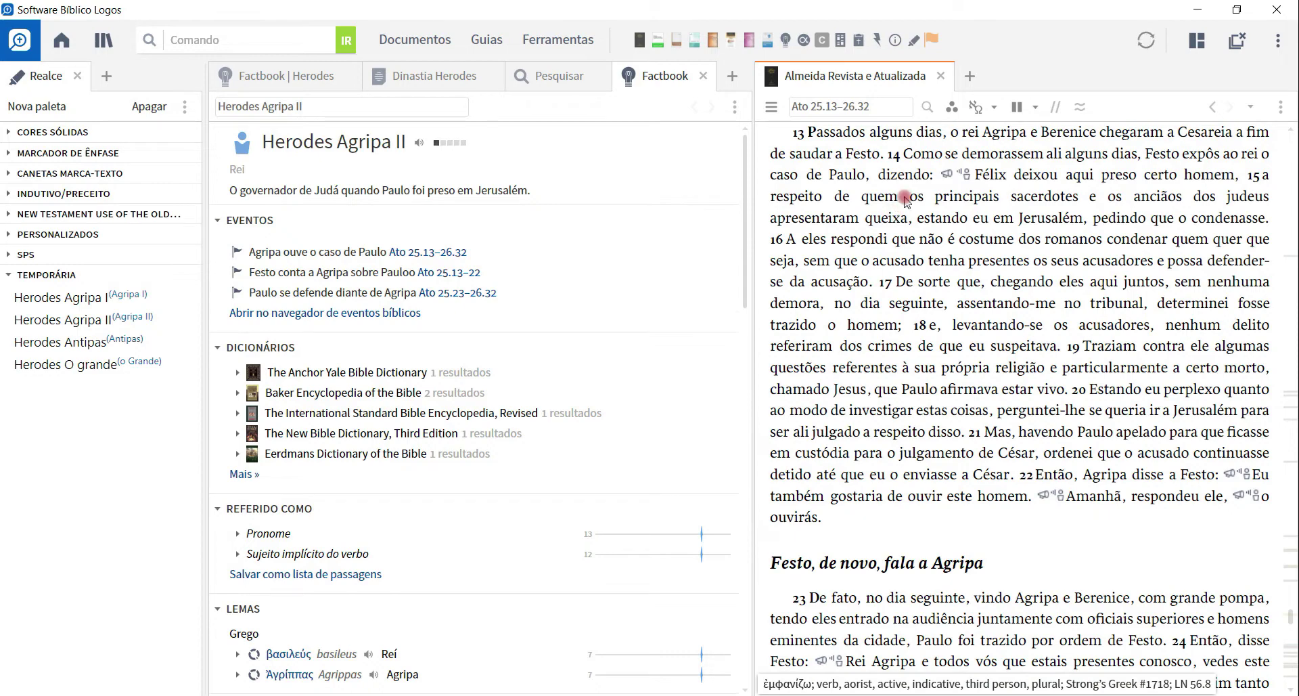
pyautogui.click(818, 153)
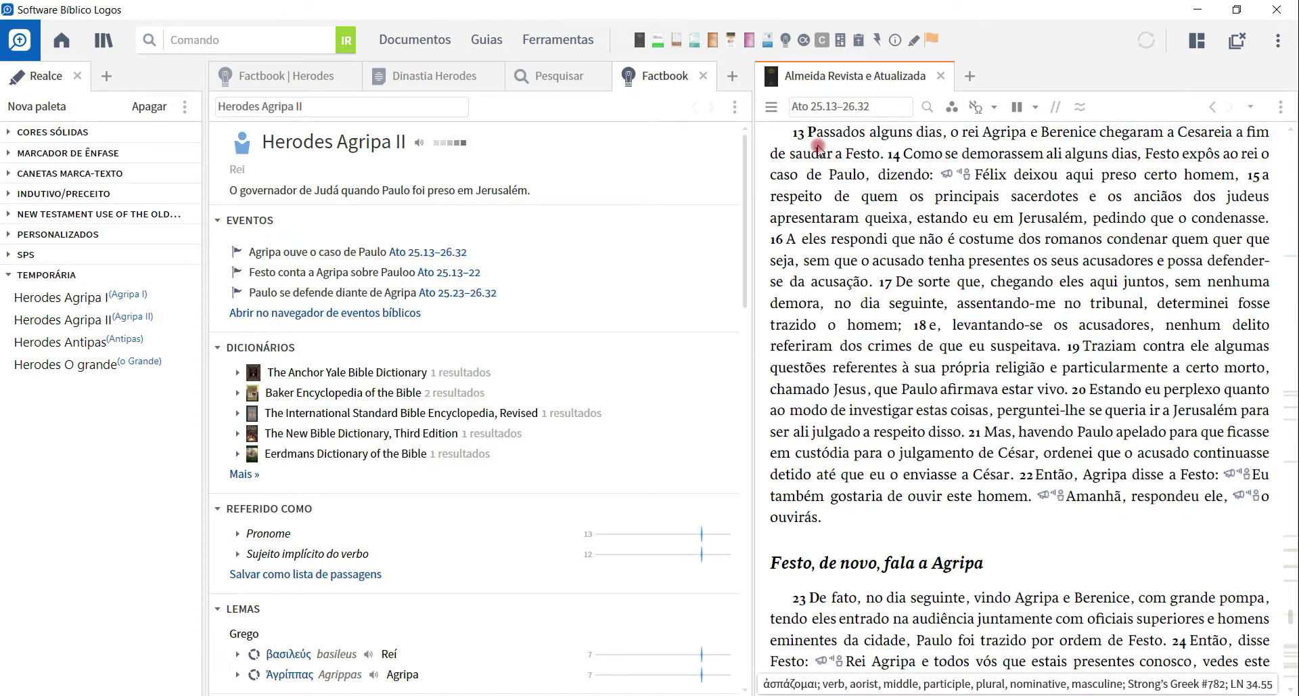
pyautogui.click(957, 138)
pyautogui.click(1015, 137)
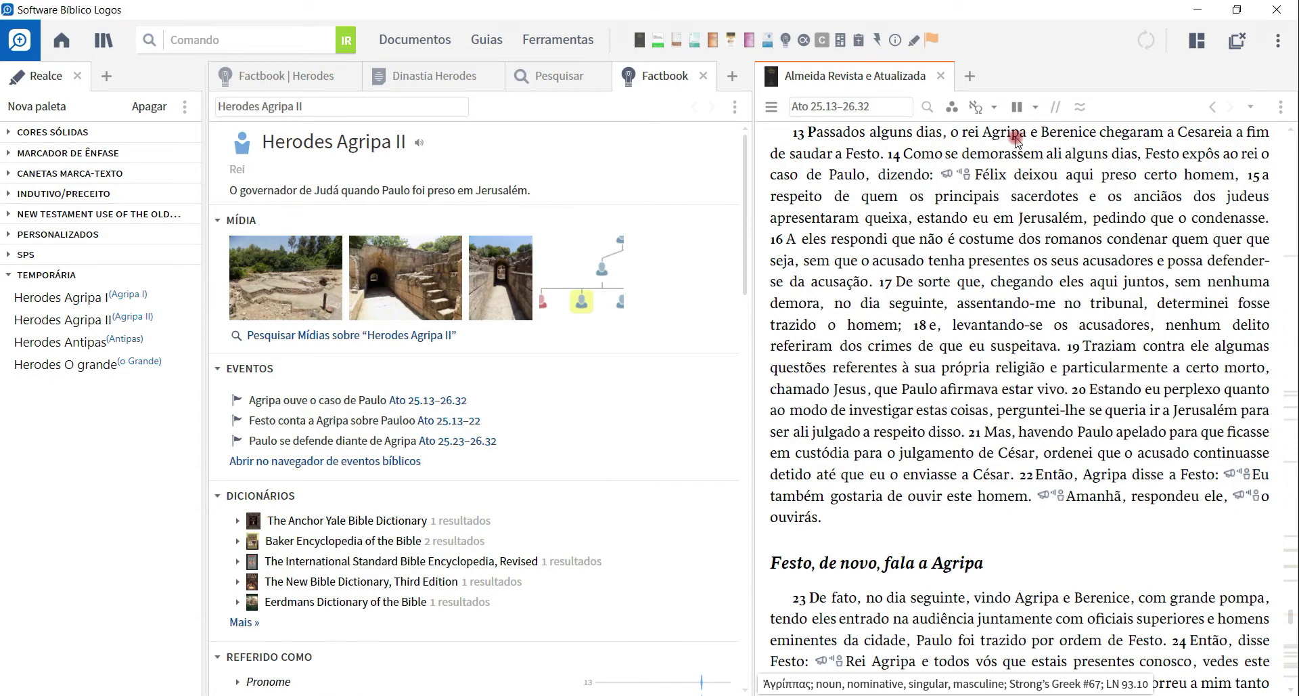
pyautogui.rightClick(1015, 138)
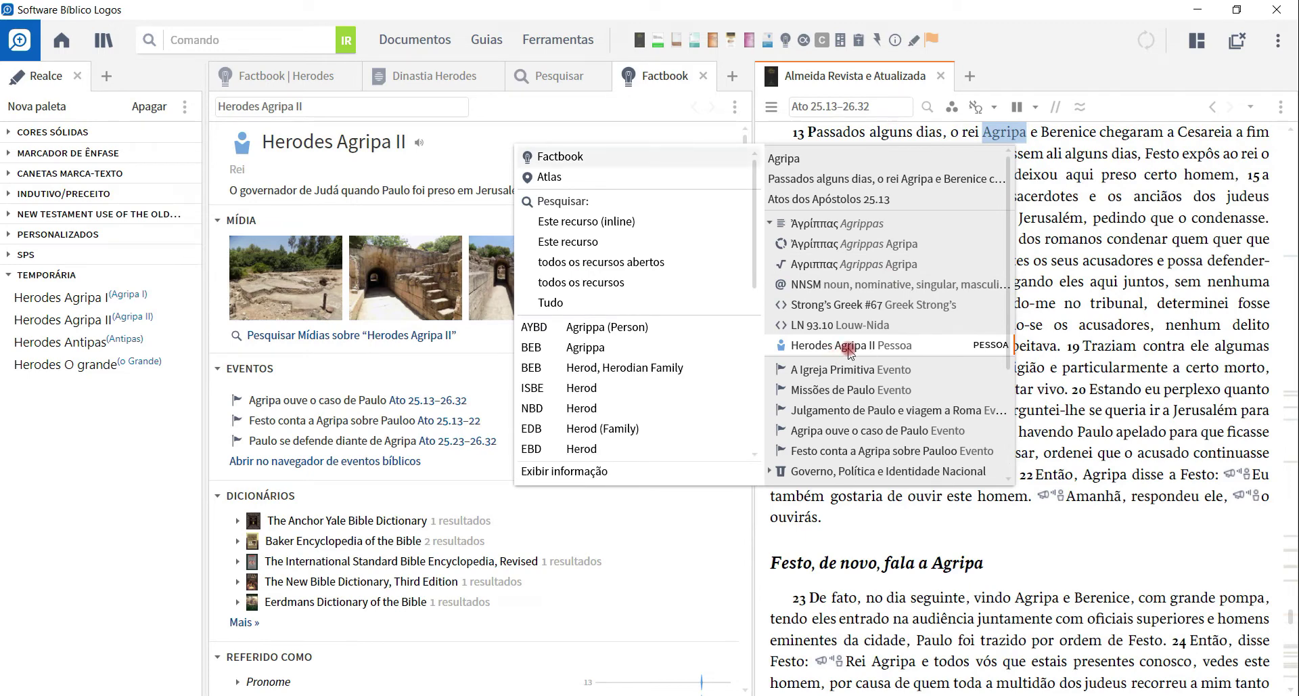
pyautogui.click(651, 245)
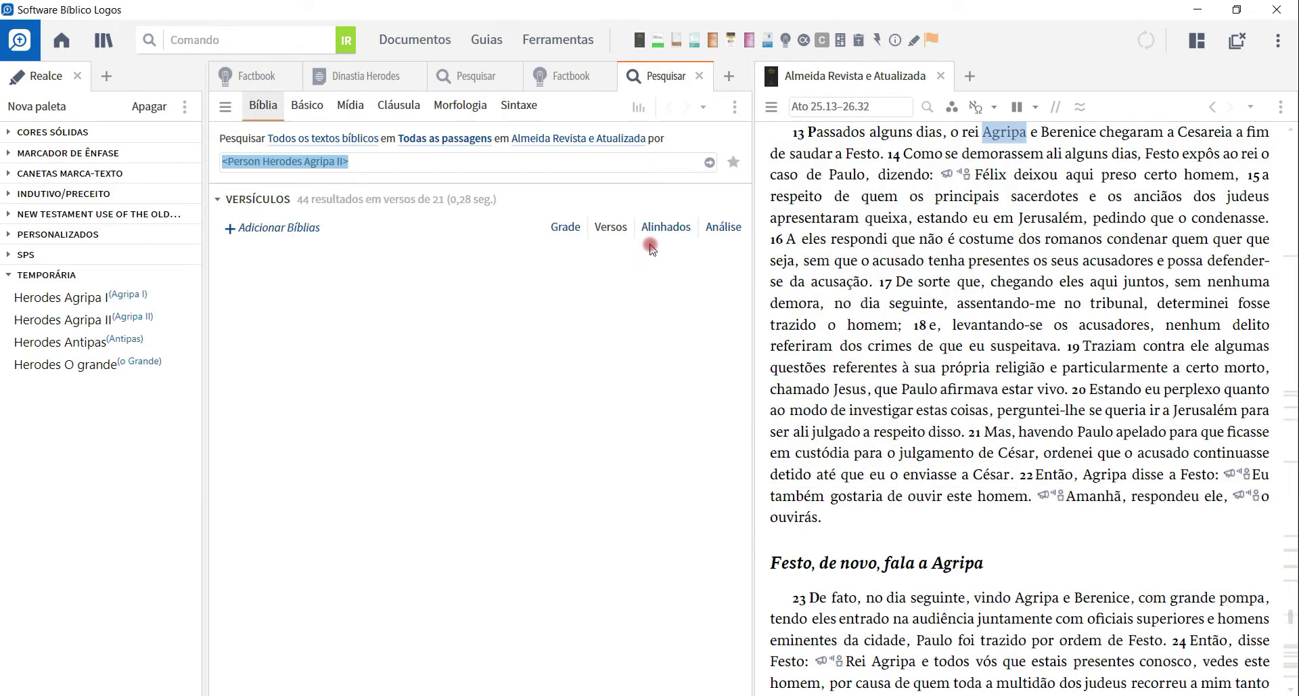
# - Copy the query "<Person Herodes Agripa II>" and paste it as the second search term of the "Dinastia Herodes" filter
pyautogui.rightClick(335, 163)
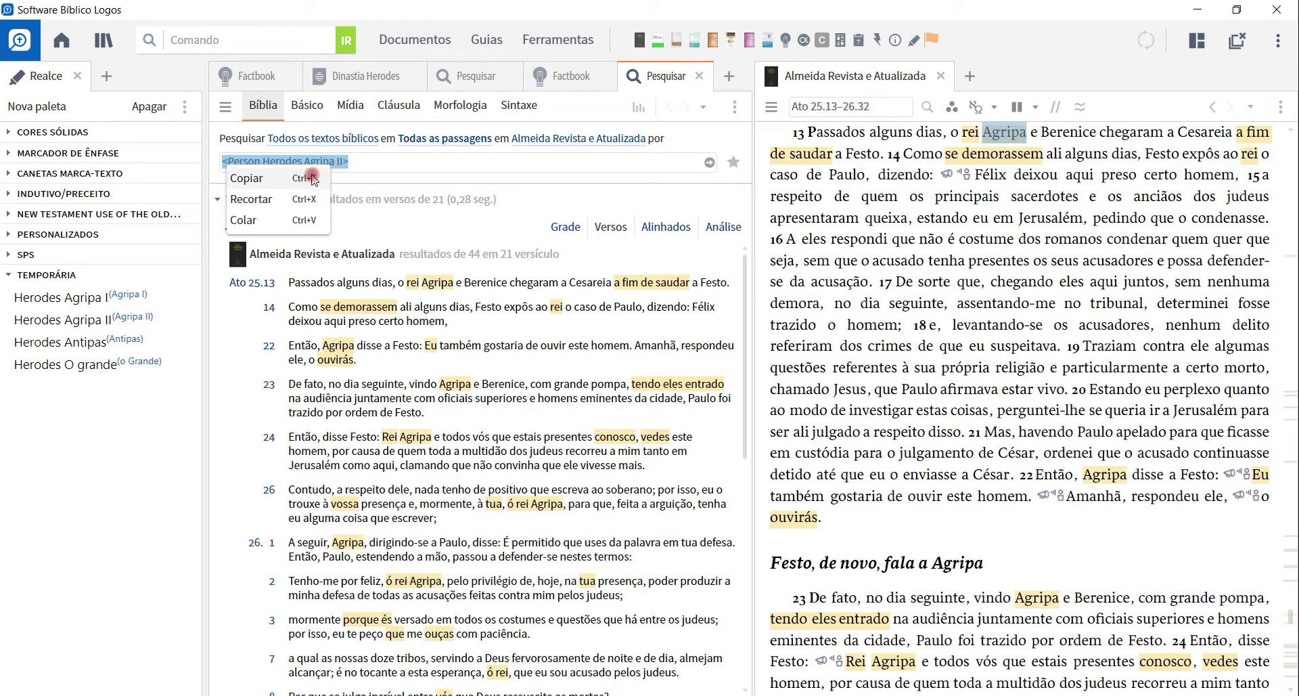
pyautogui.click(313, 179)
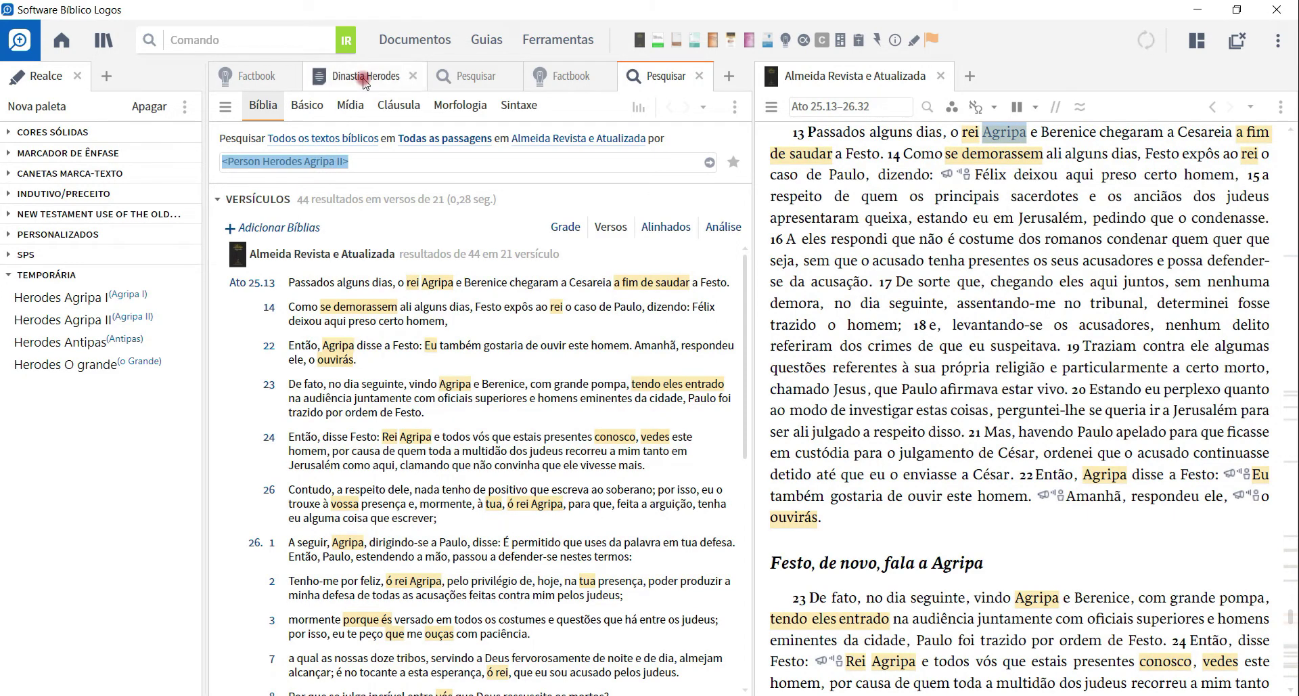
pyautogui.click(364, 80)
pyautogui.rightClick(297, 241)
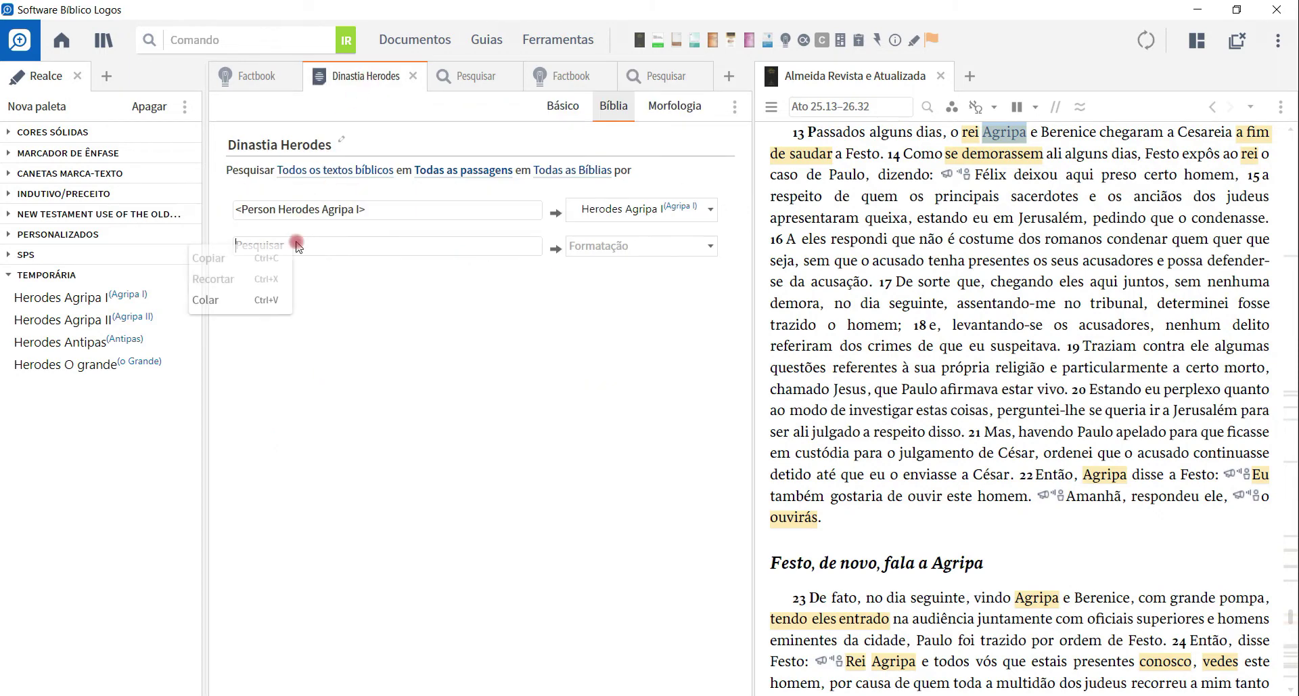
pyautogui.click(248, 299)
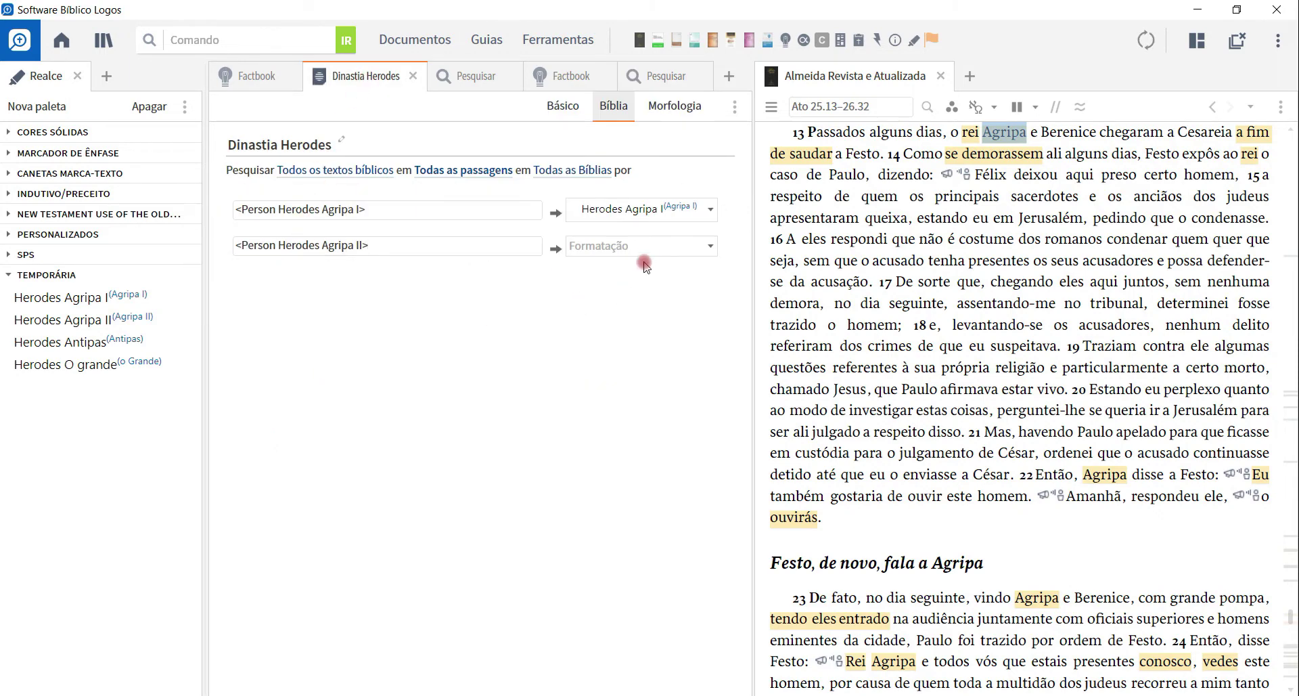
# - Assign the "Herodes Agripa II" style from the Temporária palette as formatting for the <Person Herodes Agripa II> search
pyautogui.click(665, 248)
pyautogui.scroll(-3, 618, 399)
pyautogui.scroll(-10, 618, 406)
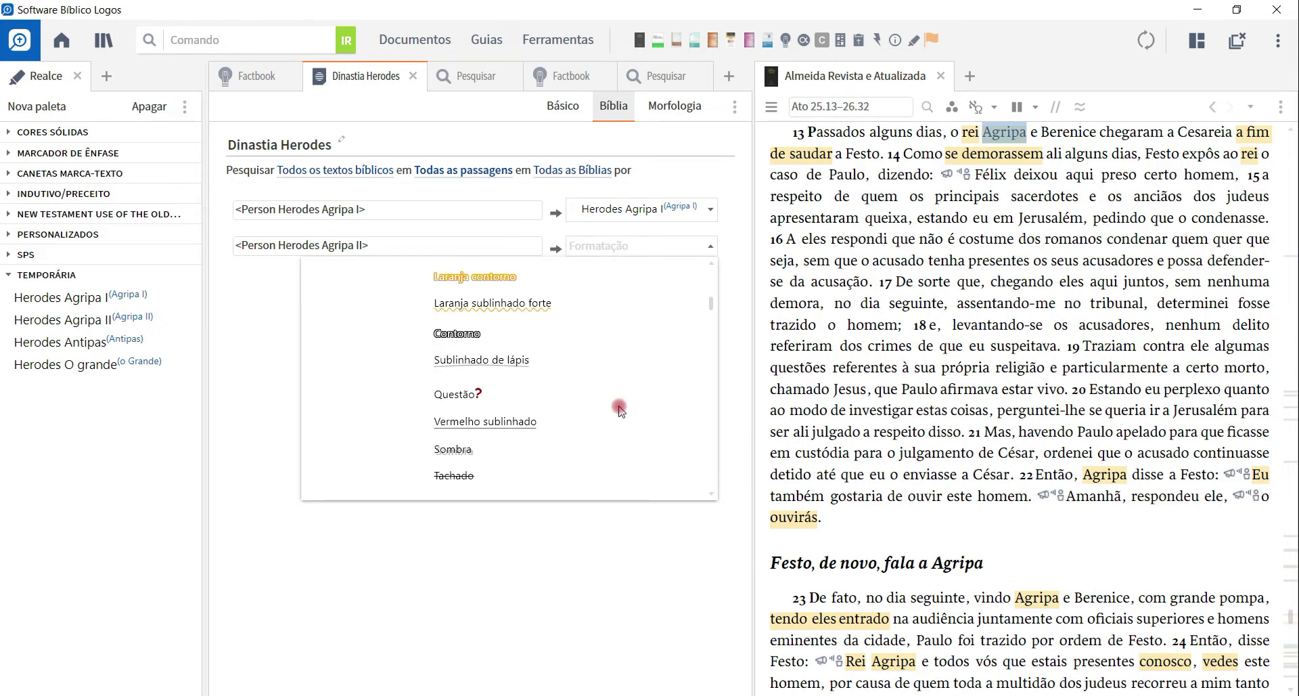
pyautogui.scroll(-6, 710, 313)
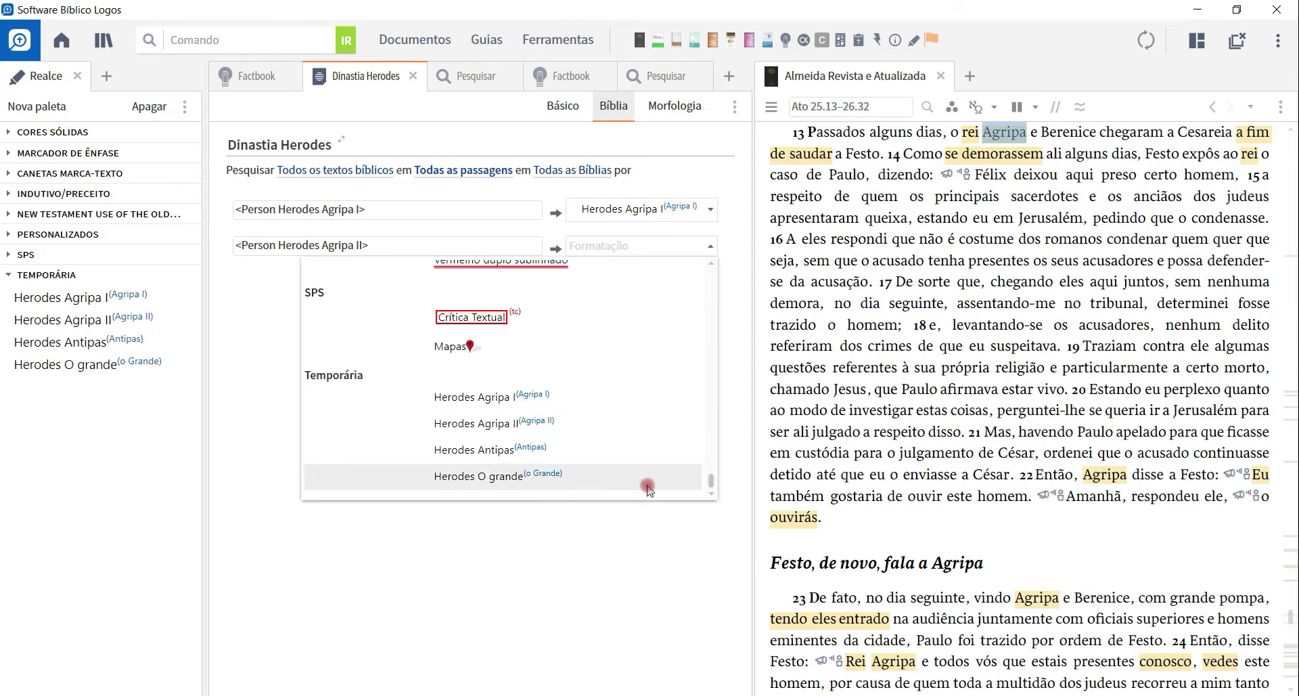
pyautogui.click(544, 427)
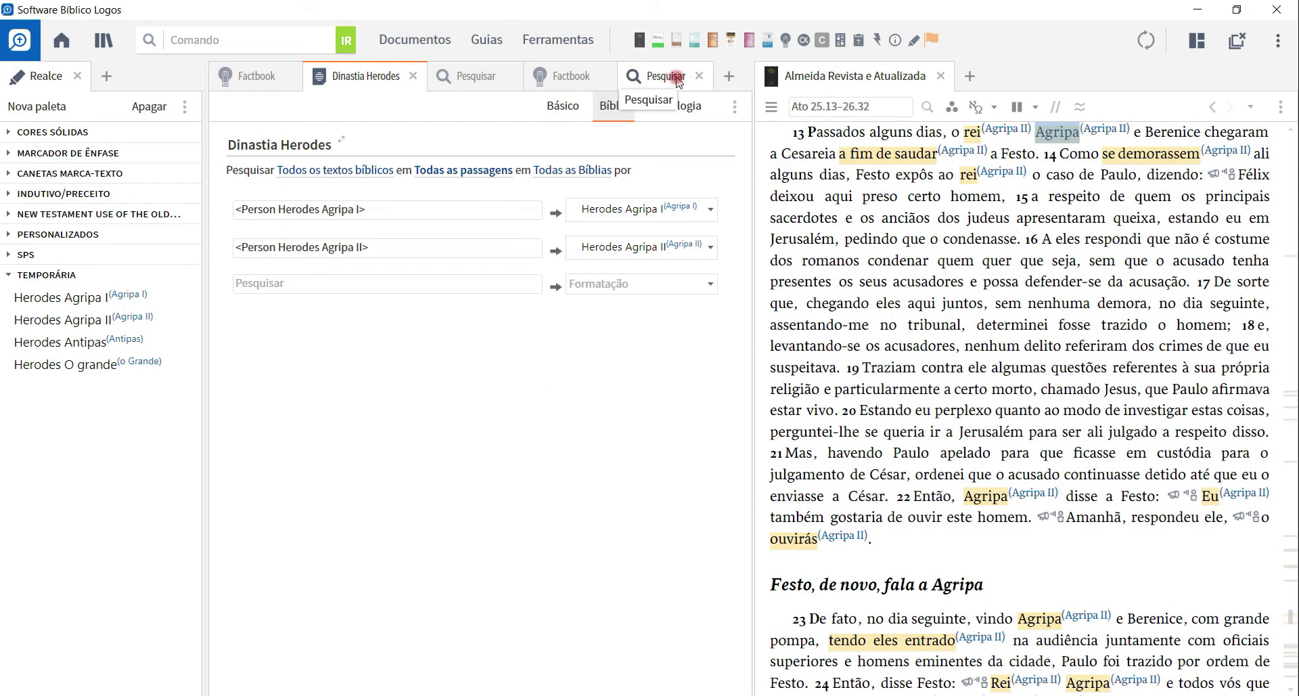
# - Close both search tabs and the Factbook tab on Herodes Agripa II
pyautogui.click(677, 79)
pyautogui.click(699, 76)
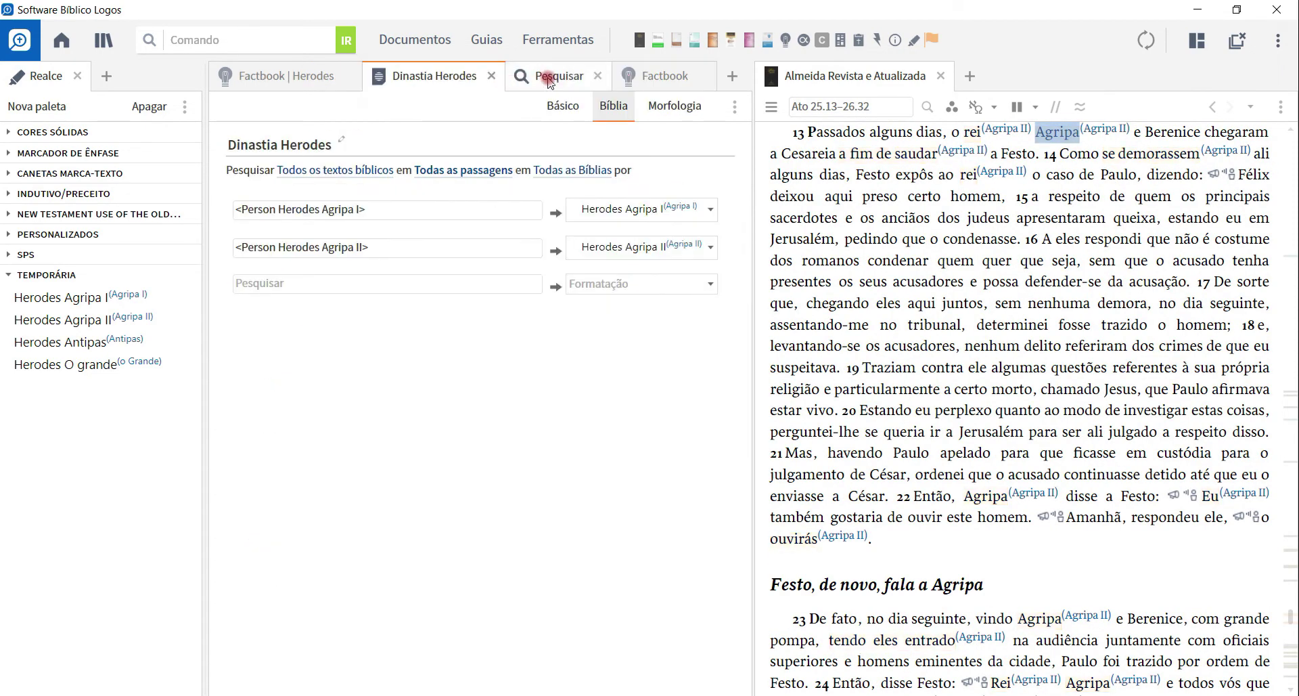
pyautogui.click(548, 77)
pyautogui.click(597, 77)
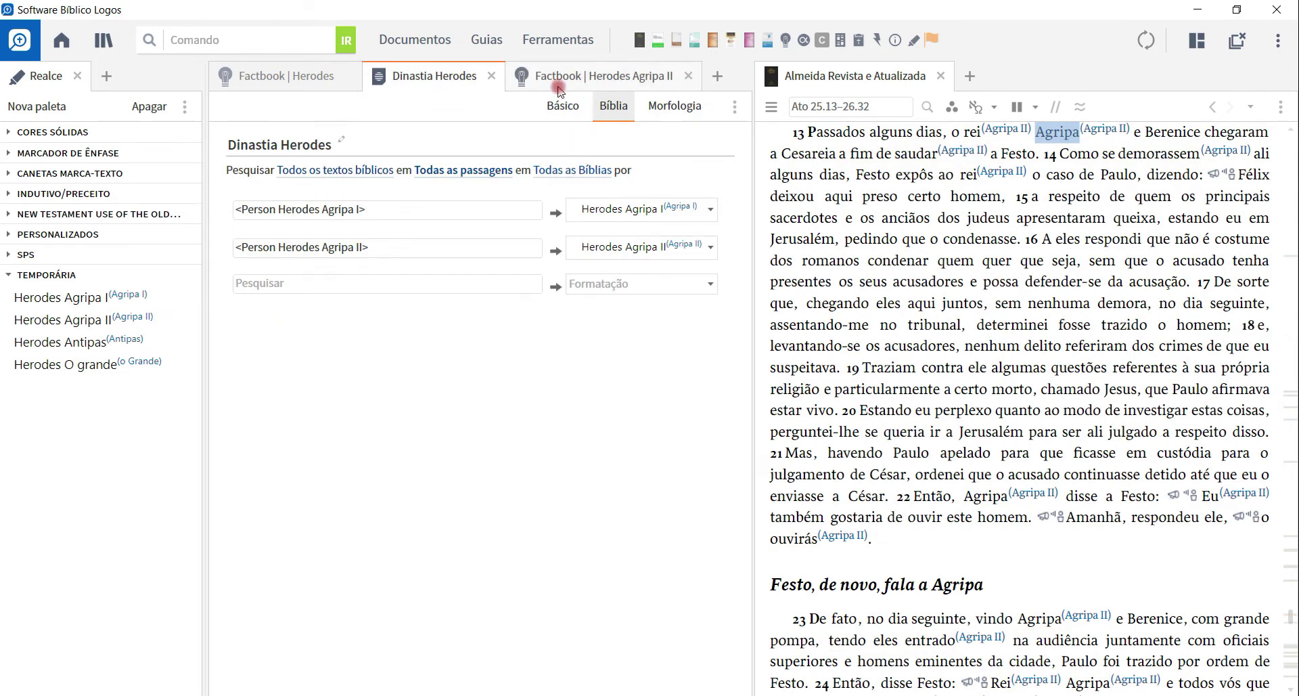
pyautogui.click(691, 79)
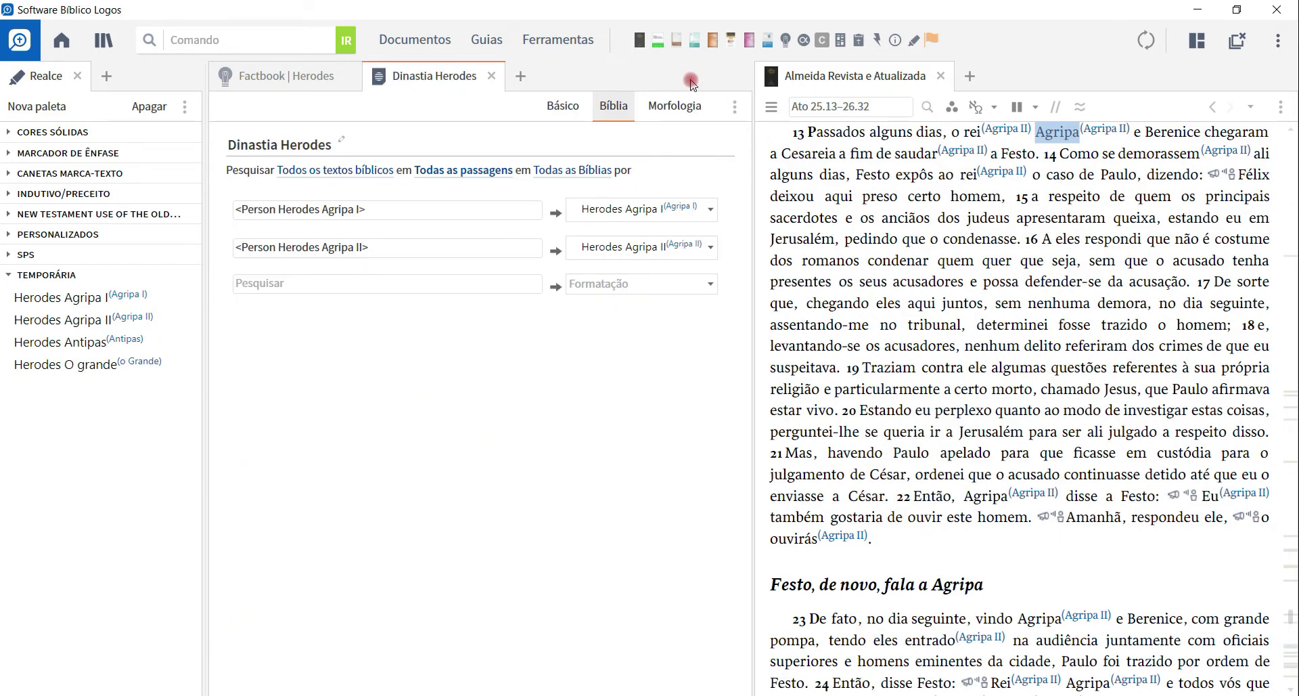
# - Open the Factbook article on Herodes Antipas in its own tab from the related entries of the Herodes article
pyautogui.click(290, 80)
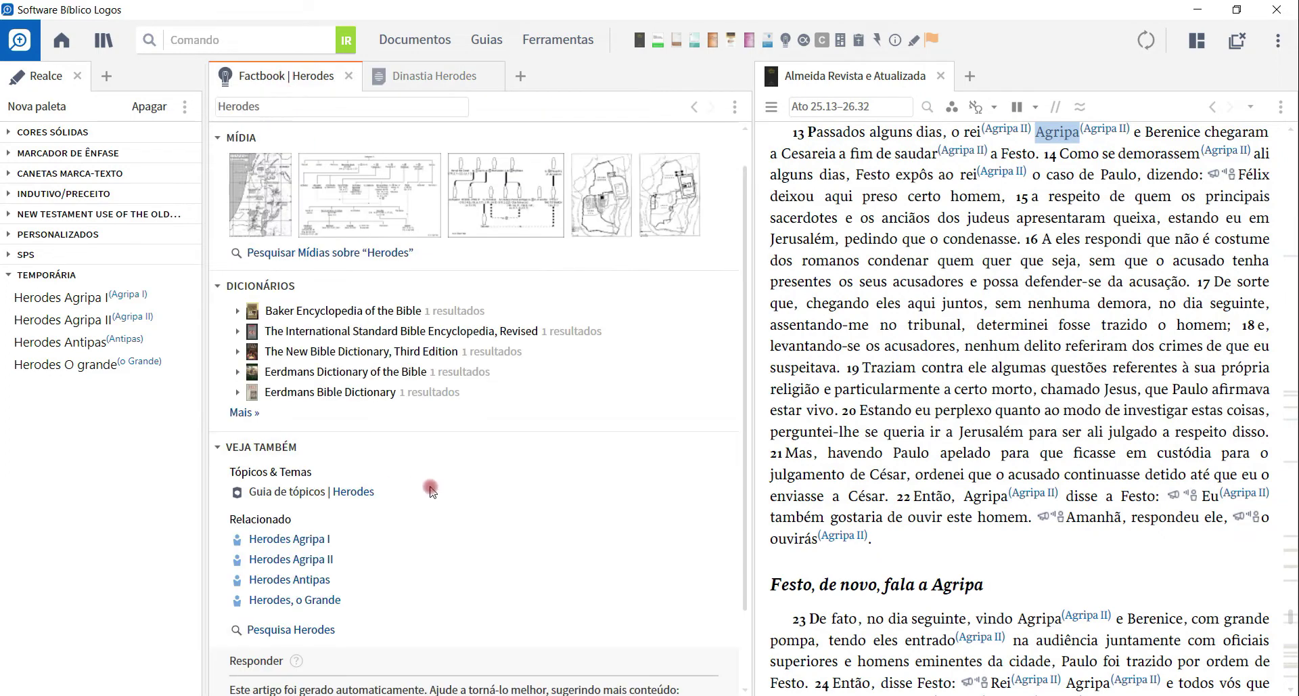
pyautogui.moveTo(312, 584)
pyautogui.moveTo(305, 584)
pyautogui.mouseDown()
pyautogui.moveTo(396, 333)
pyautogui.moveTo(504, 247)
pyautogui.moveTo(540, 80)
pyautogui.mouseUp()
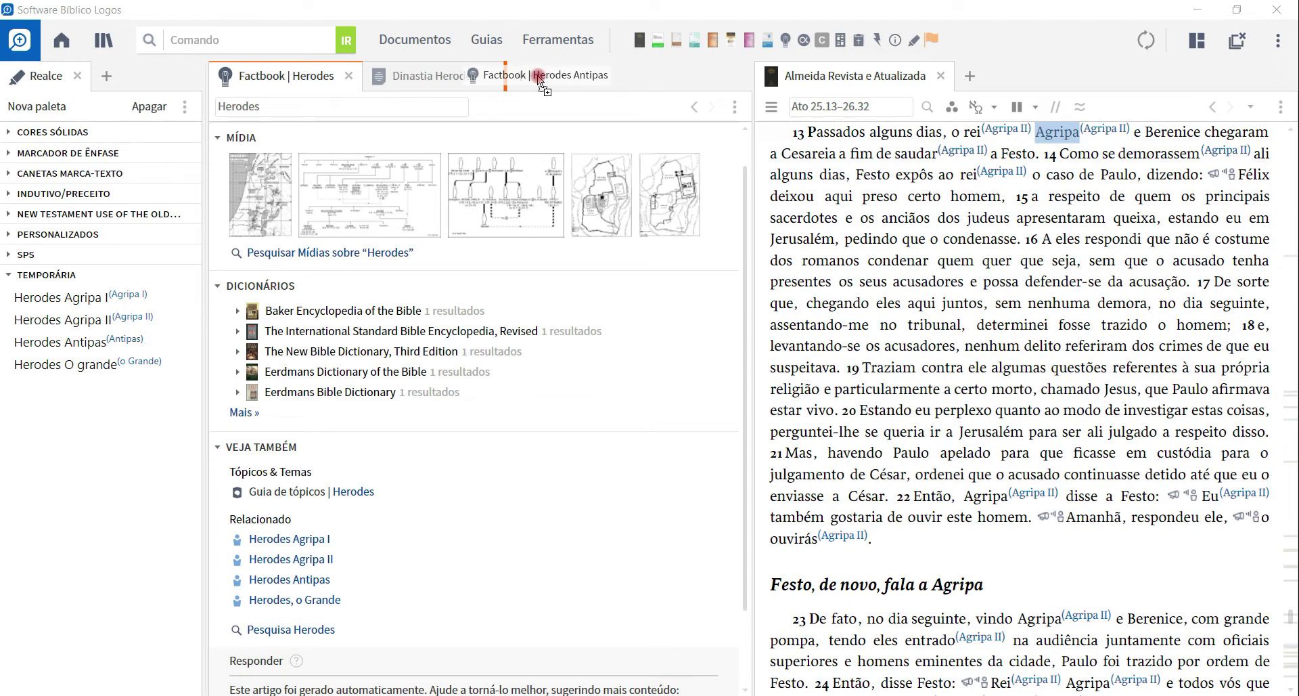
pyautogui.moveTo(540, 80); pyautogui.dragTo(540, 81)
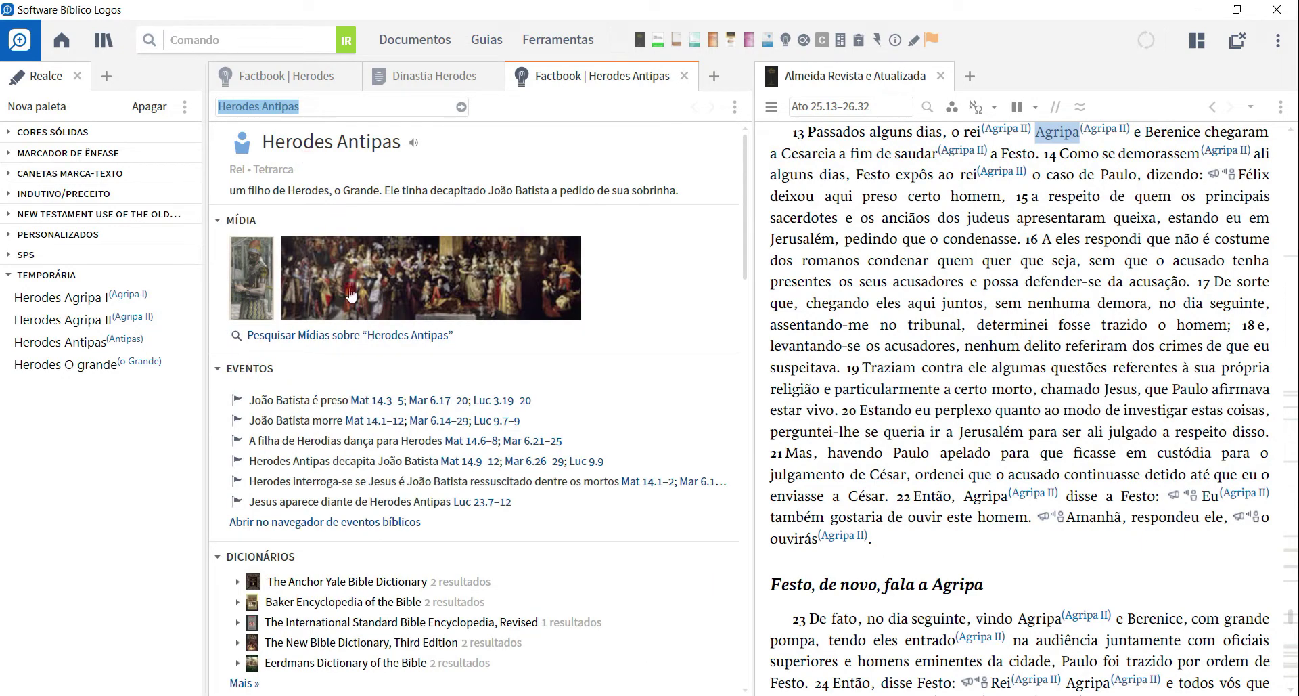
# - Open Mat 14.3–5 from the Herodes Antipas events and search this Bible for the person behind "Herodes" in verse 3
pyautogui.click(366, 405)
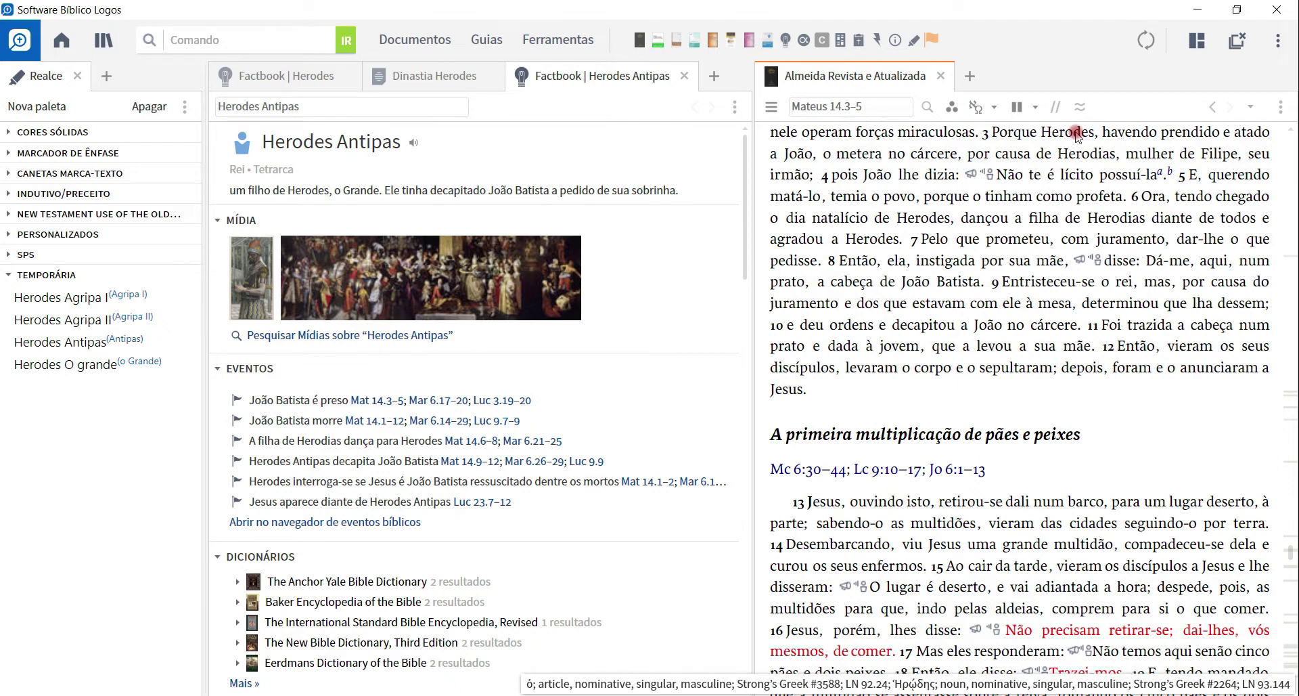
pyautogui.rightClick(1076, 134)
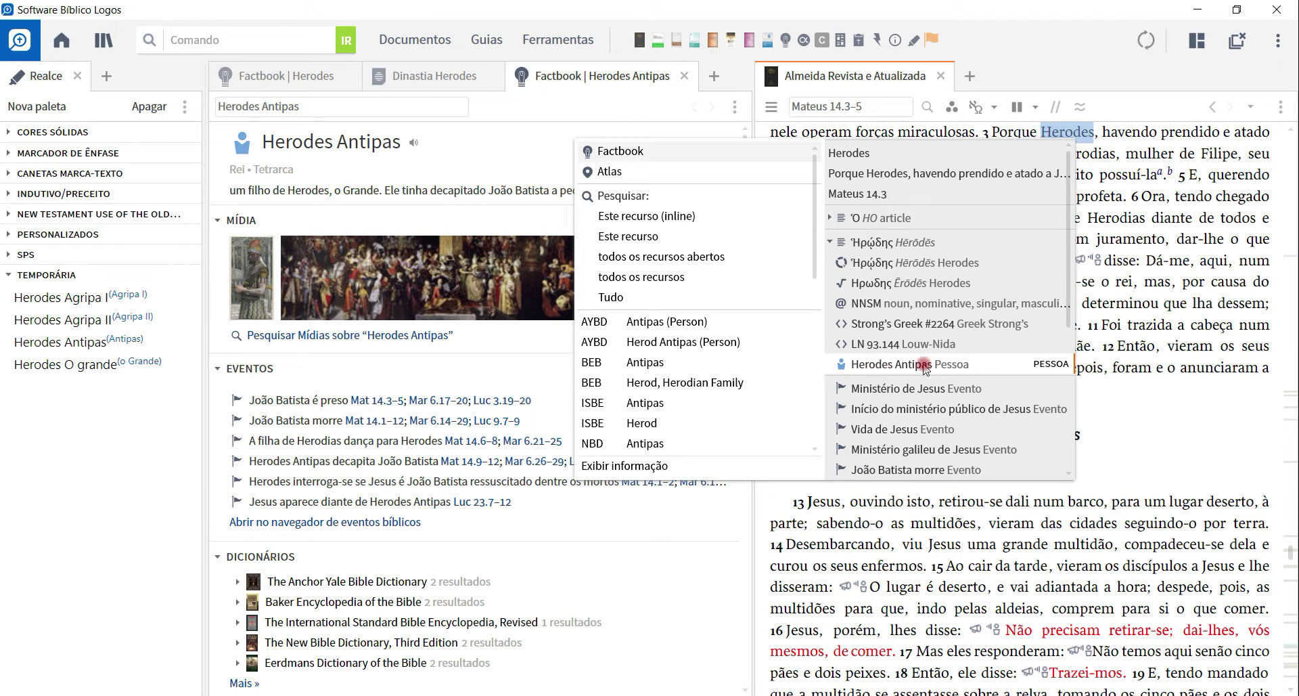
pyautogui.click(686, 236)
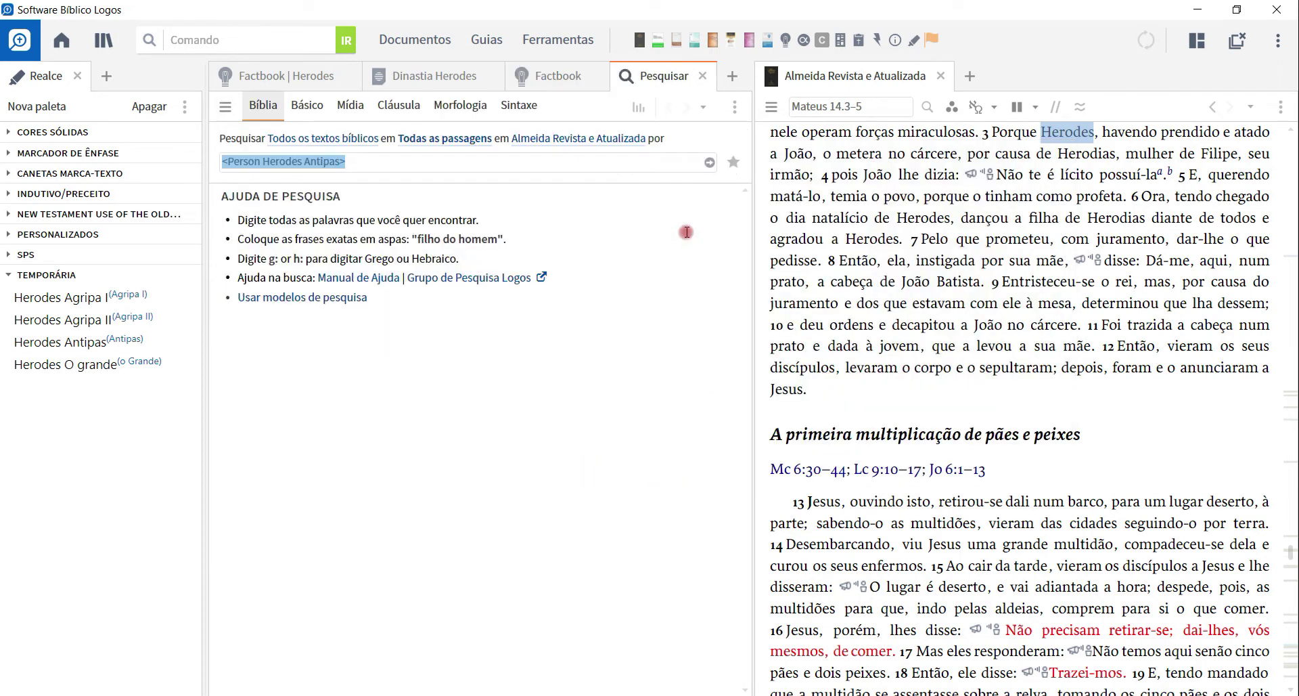
# - Copy the query "<Person Herodes Antipas>" and paste it as the third search term of the "Dinastia Herodes" filter
pyautogui.rightClick(324, 163)
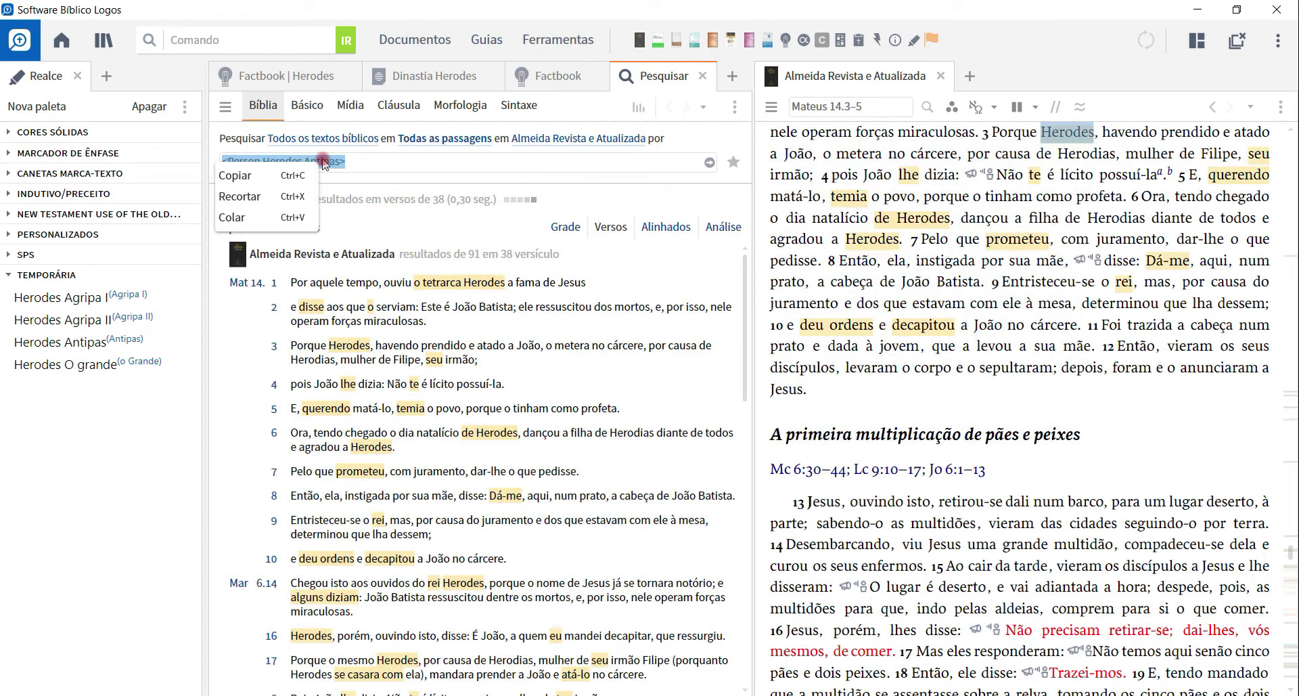
pyautogui.click(270, 175)
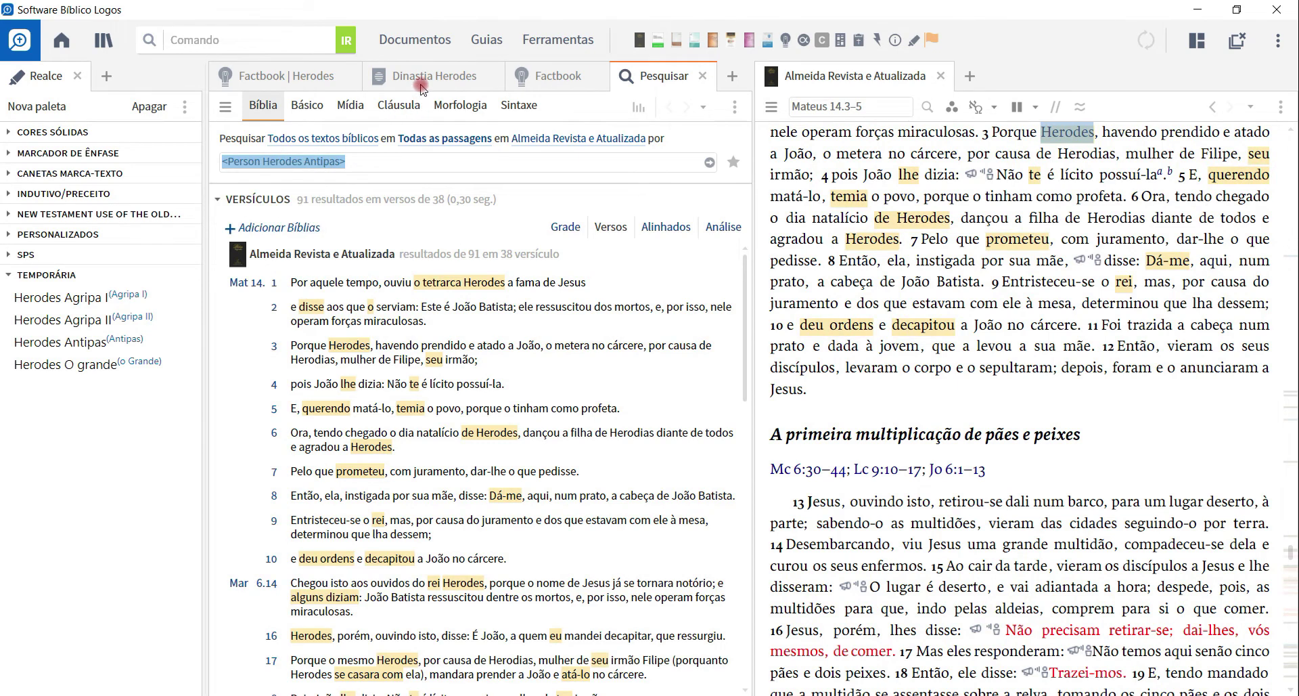
pyautogui.click(419, 76)
pyautogui.rightClick(312, 287)
pyautogui.click(291, 349)
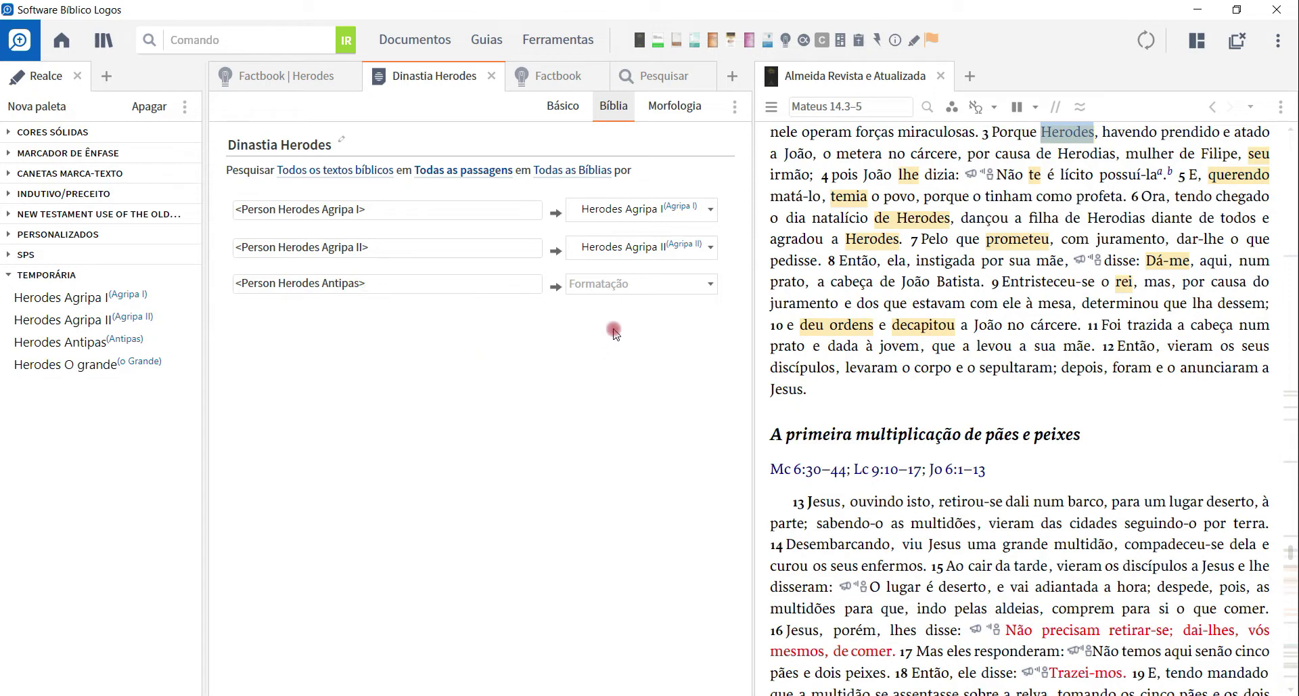
# - Assign the "Herodes Antipas" style from the Temporária palette as formatting for the <Person Herodes Antipas> search
pyautogui.click(708, 286)
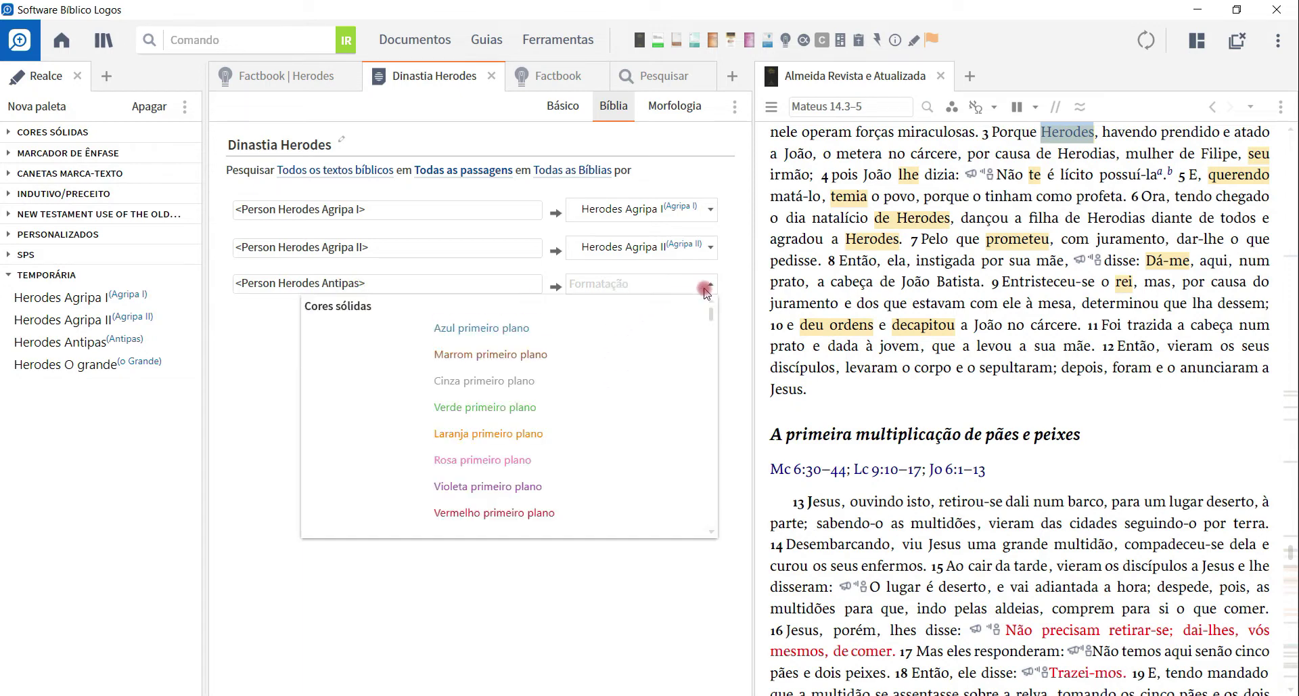
pyautogui.moveTo(714, 318); pyautogui.dragTo(682, 547)
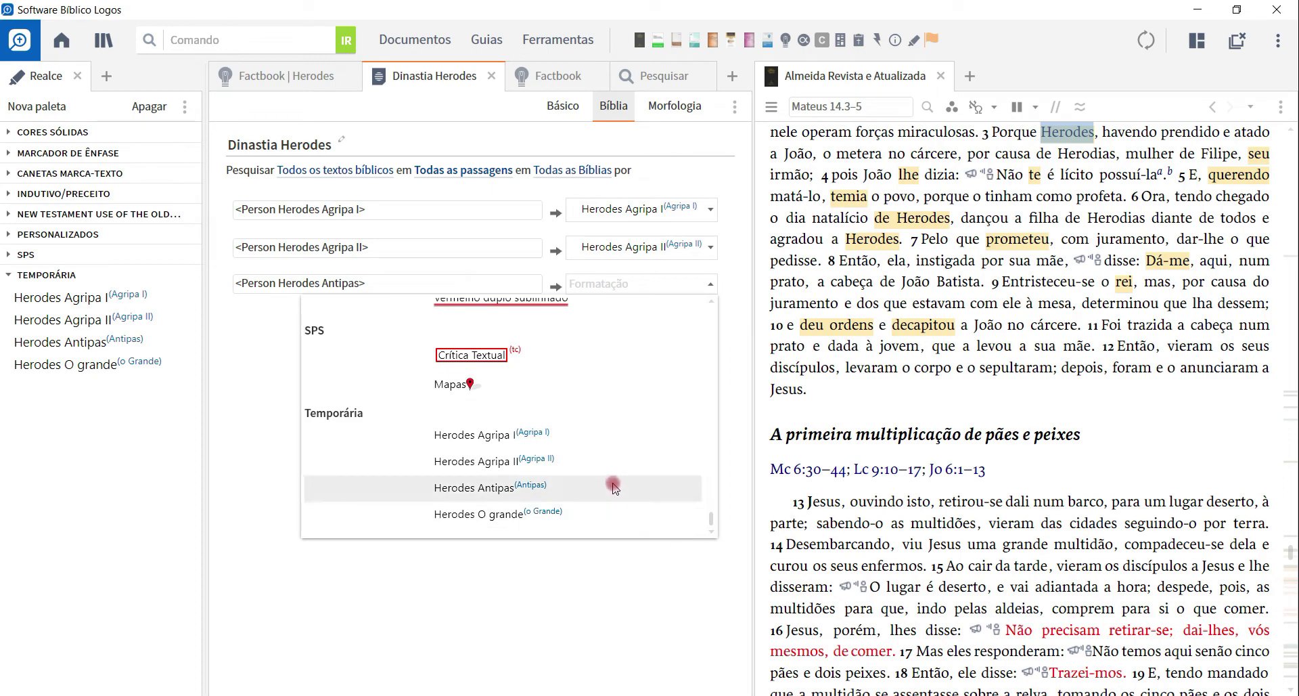
pyautogui.click(565, 494)
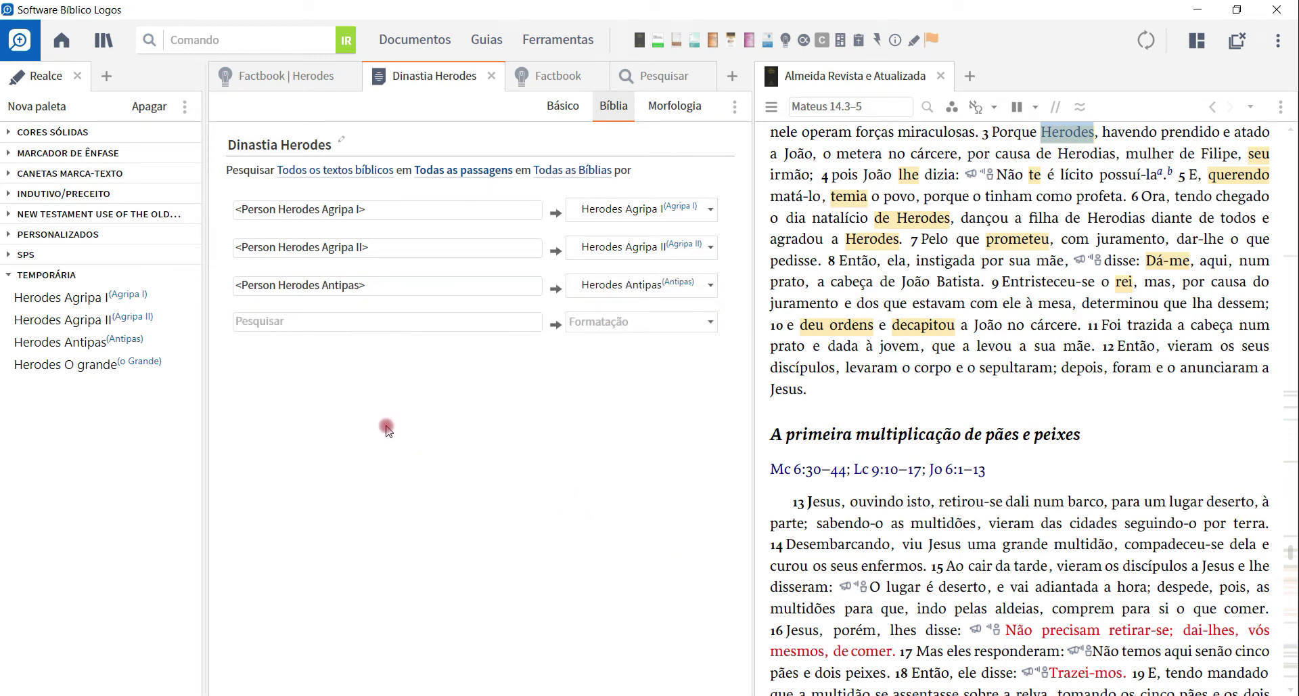
# - Close the Factbook tab on Herodes Antipas and its search tab
pyautogui.click(557, 76)
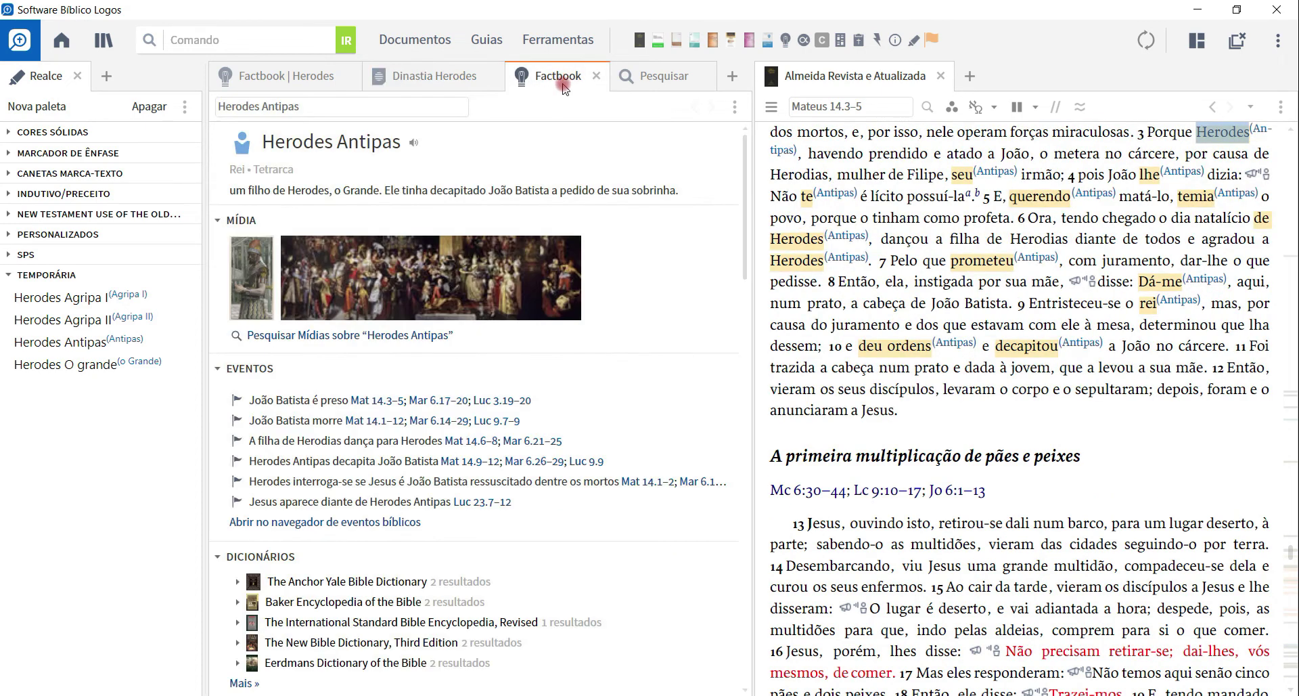
pyautogui.click(596, 79)
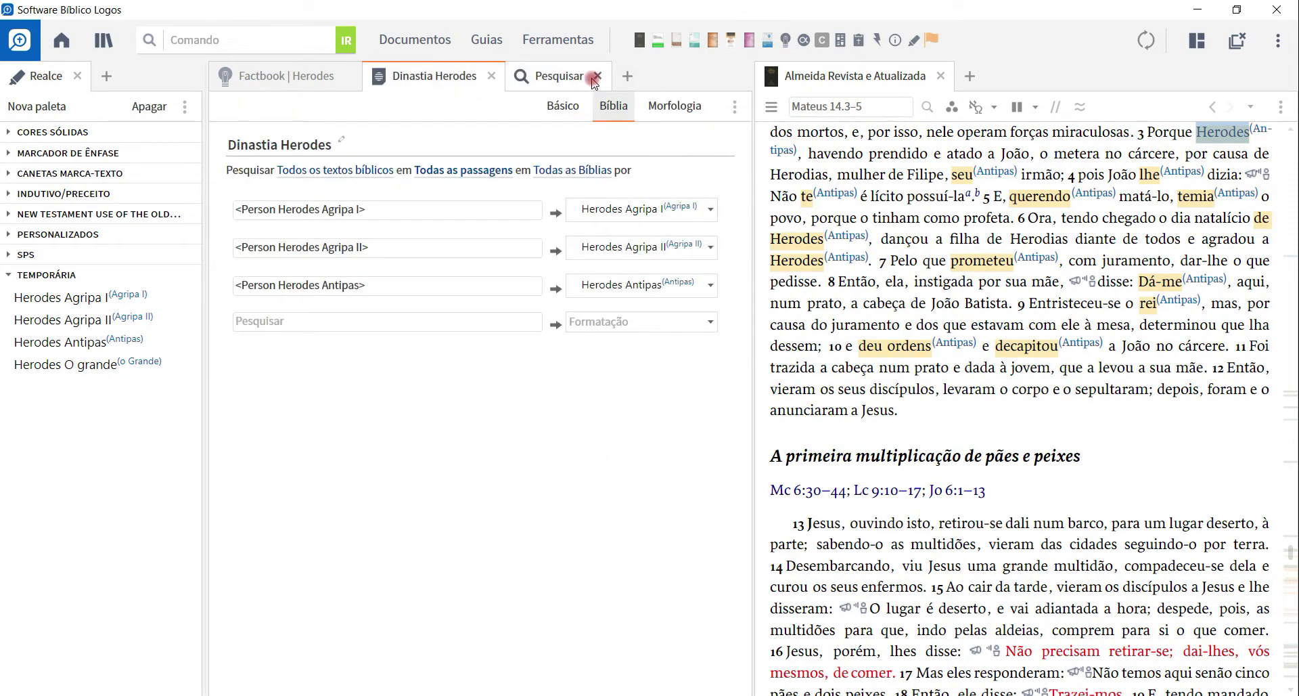
pyautogui.click(599, 79)
pyautogui.click(599, 79)
# - From the Factbook article on Herodes, o Grande, open Mat 2.1–12 and search this Bible for the person behind "Herodes" in verse 1
pyautogui.click(298, 74)
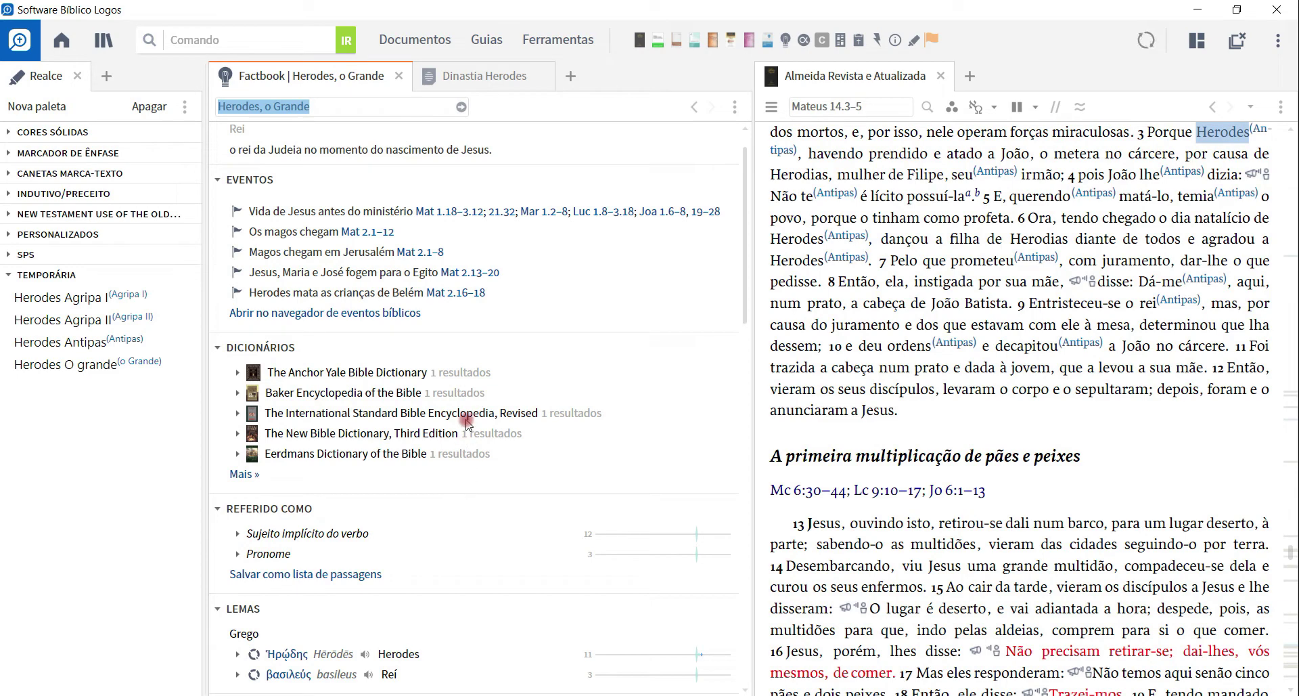
pyautogui.click(445, 213)
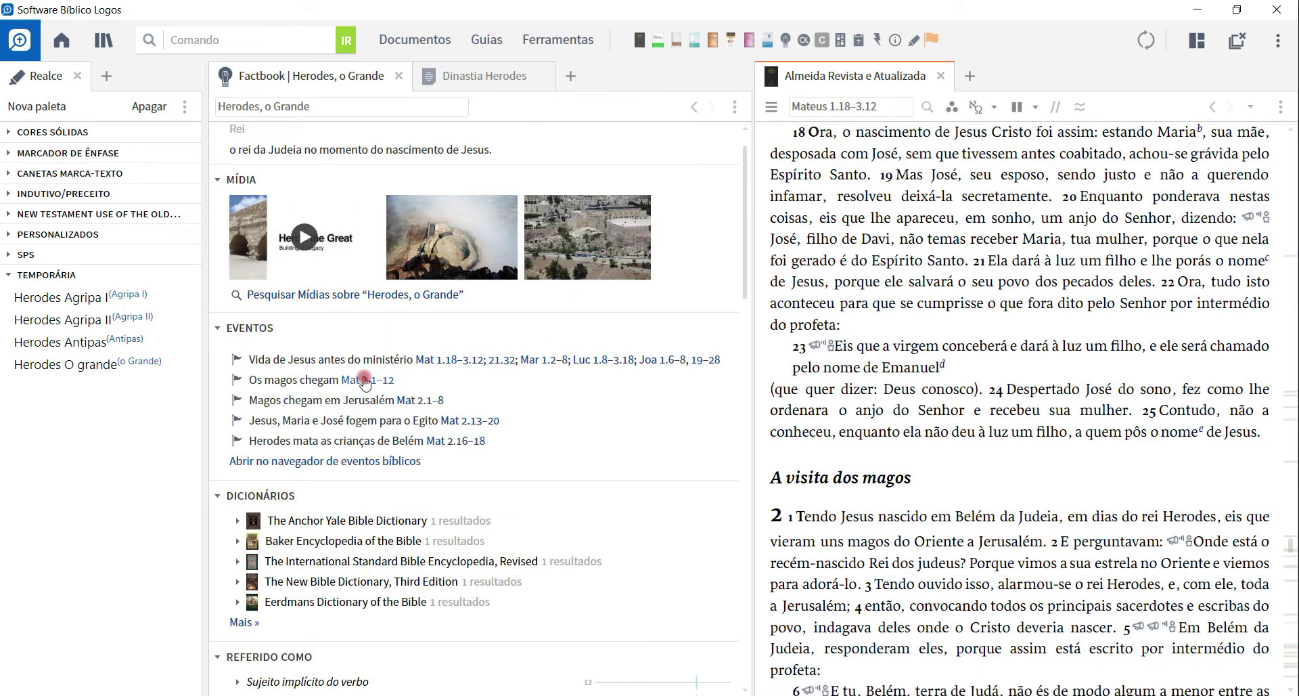
pyautogui.click(365, 380)
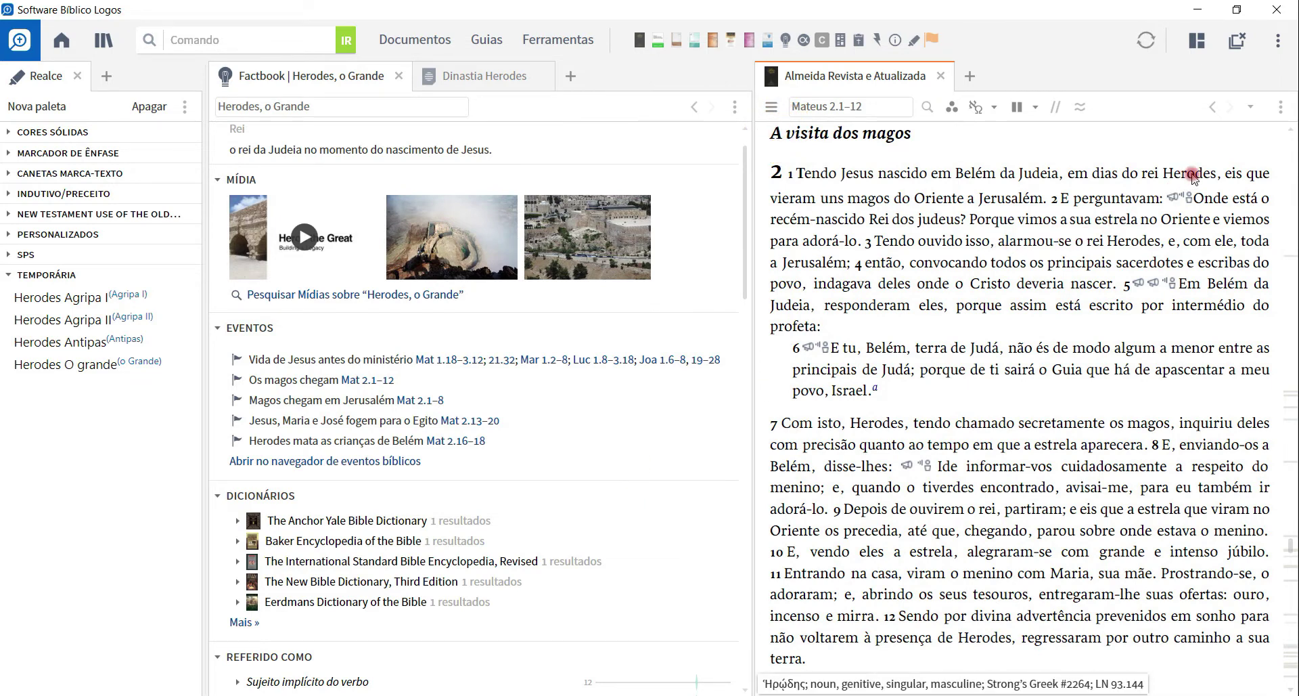
pyautogui.rightClick(1193, 175)
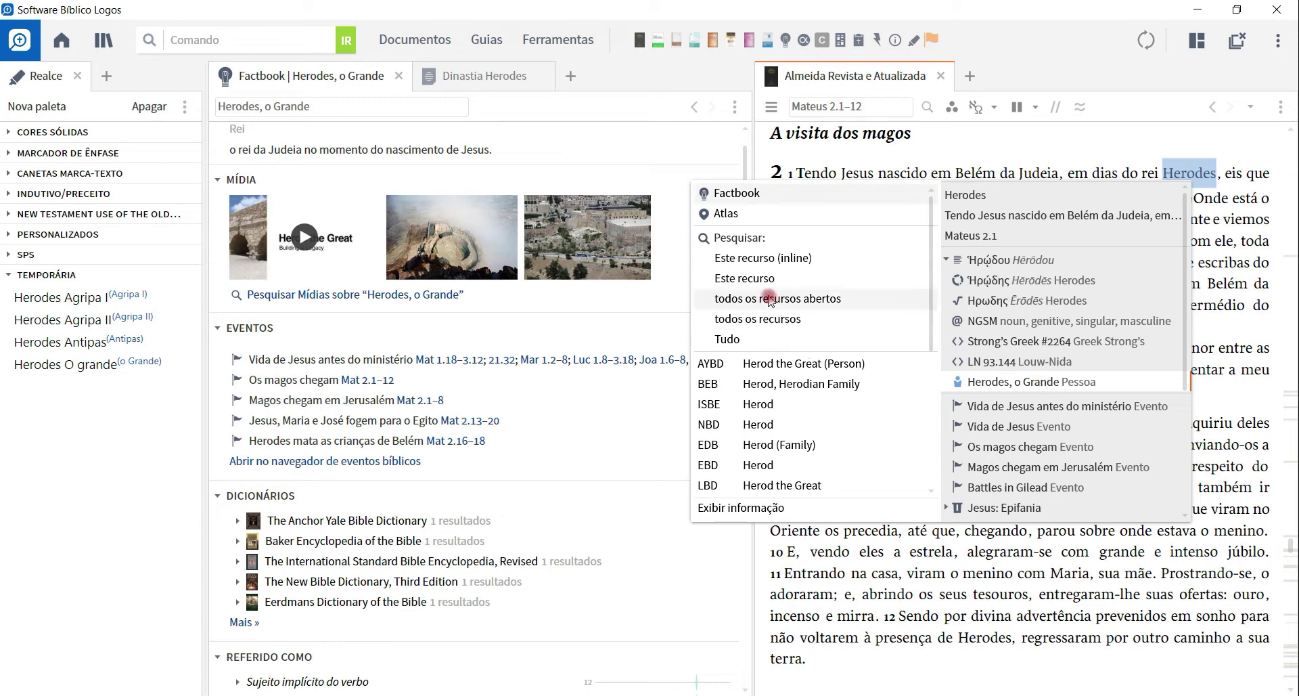
pyautogui.click(751, 279)
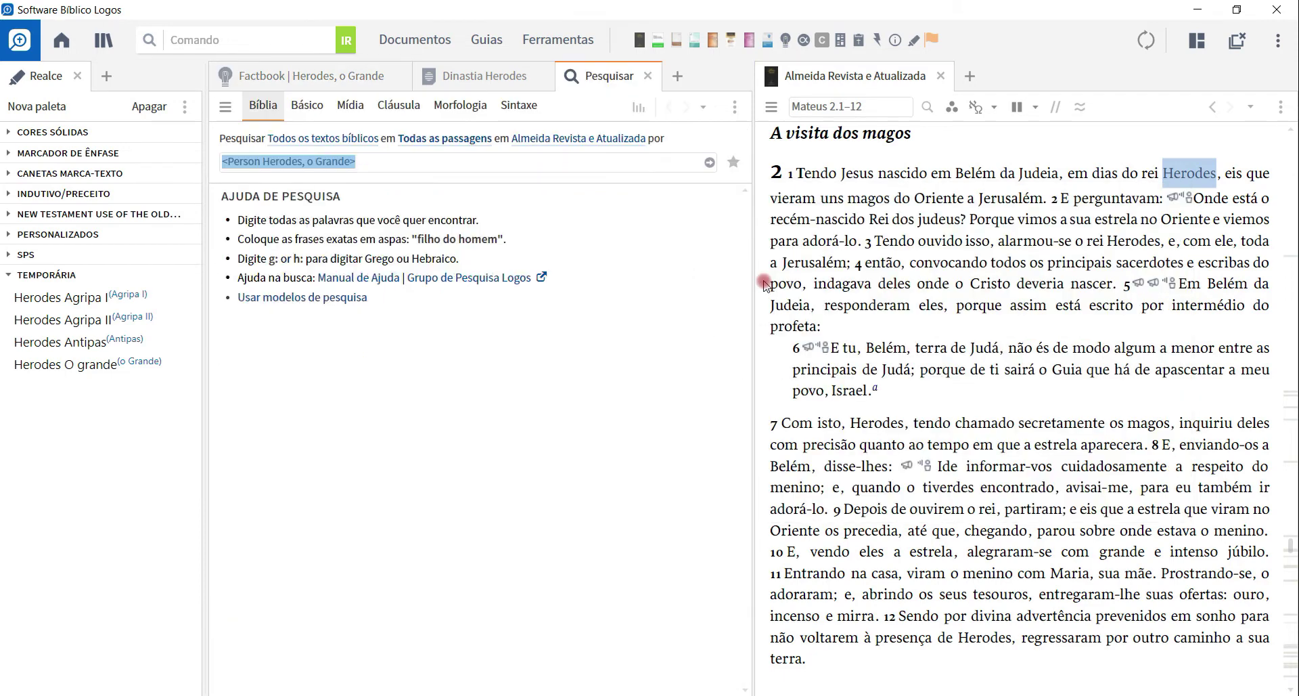
# - Copy the query "<Person Herodes, o Grande>" and paste it as the fourth search term of the "Dinastia Herodes" filter
pyautogui.rightClick(331, 175)
pyautogui.click(264, 182)
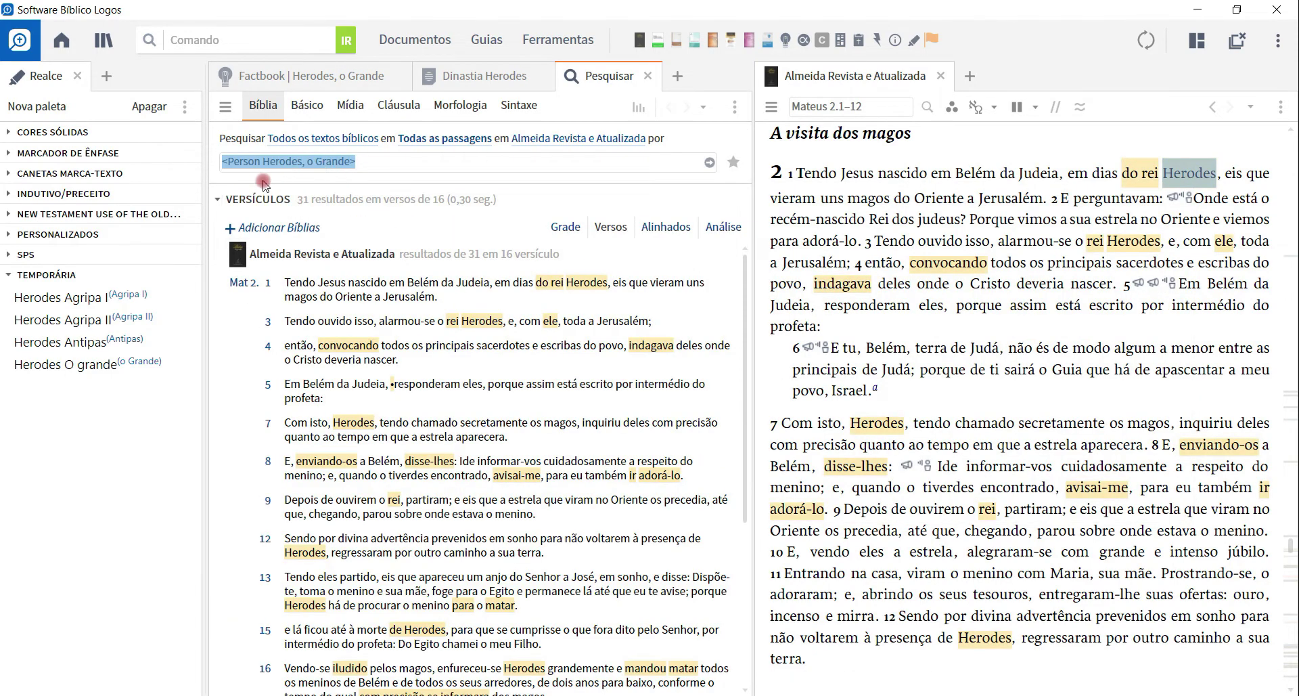
pyautogui.click(478, 77)
pyautogui.rightClick(349, 327)
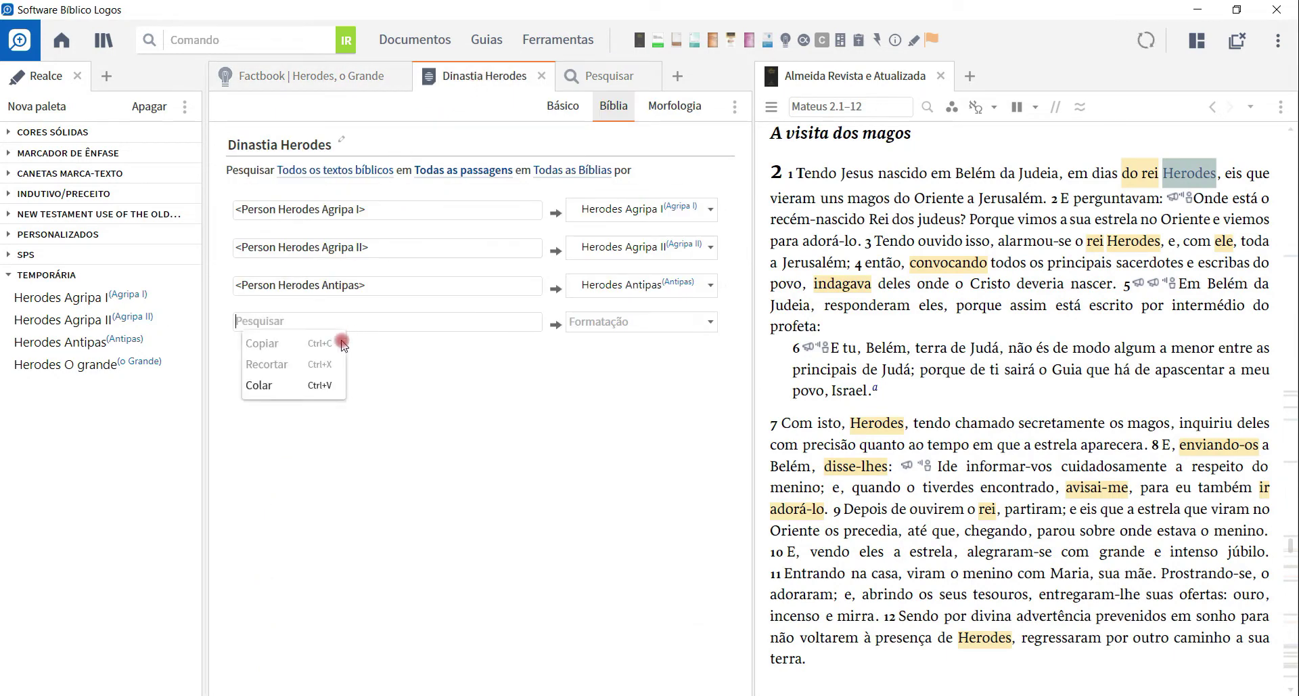
pyautogui.click(299, 382)
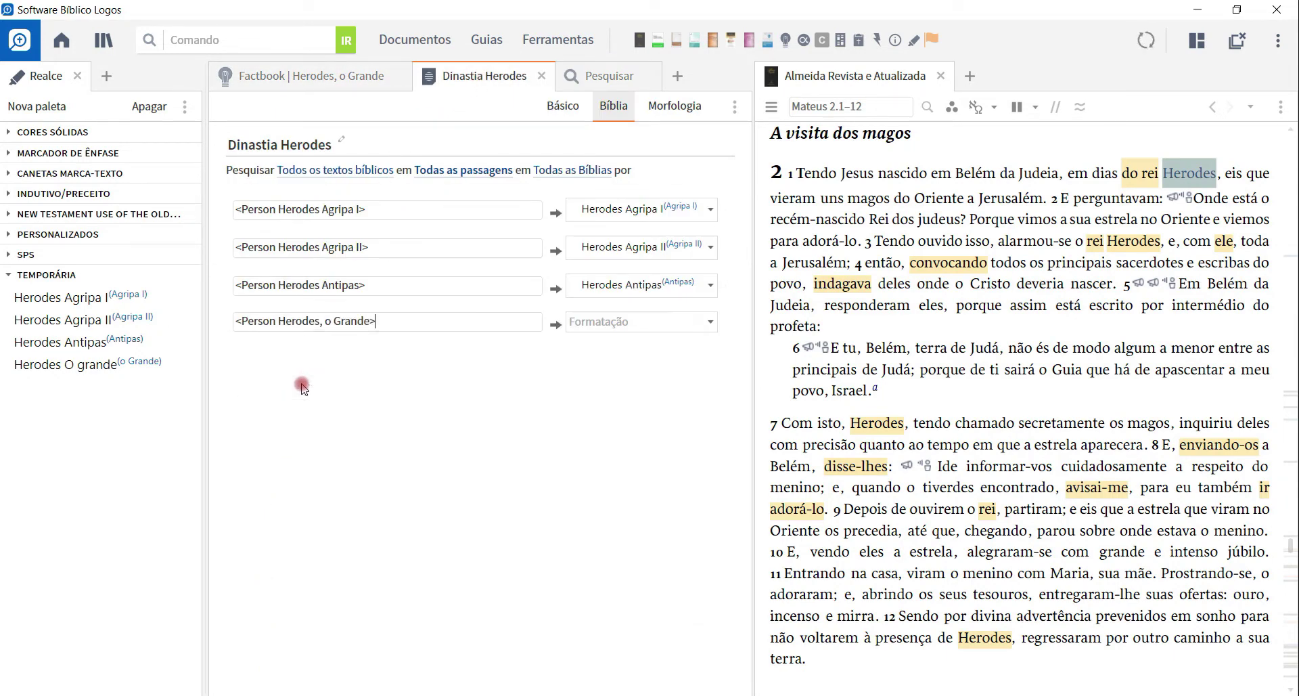
# - Assign the "Herodes O grande" style from the Temporária palette as formatting for the <Person Herodes, o Grande> search
pyautogui.click(676, 322)
pyautogui.scroll(-10, 602, 437)
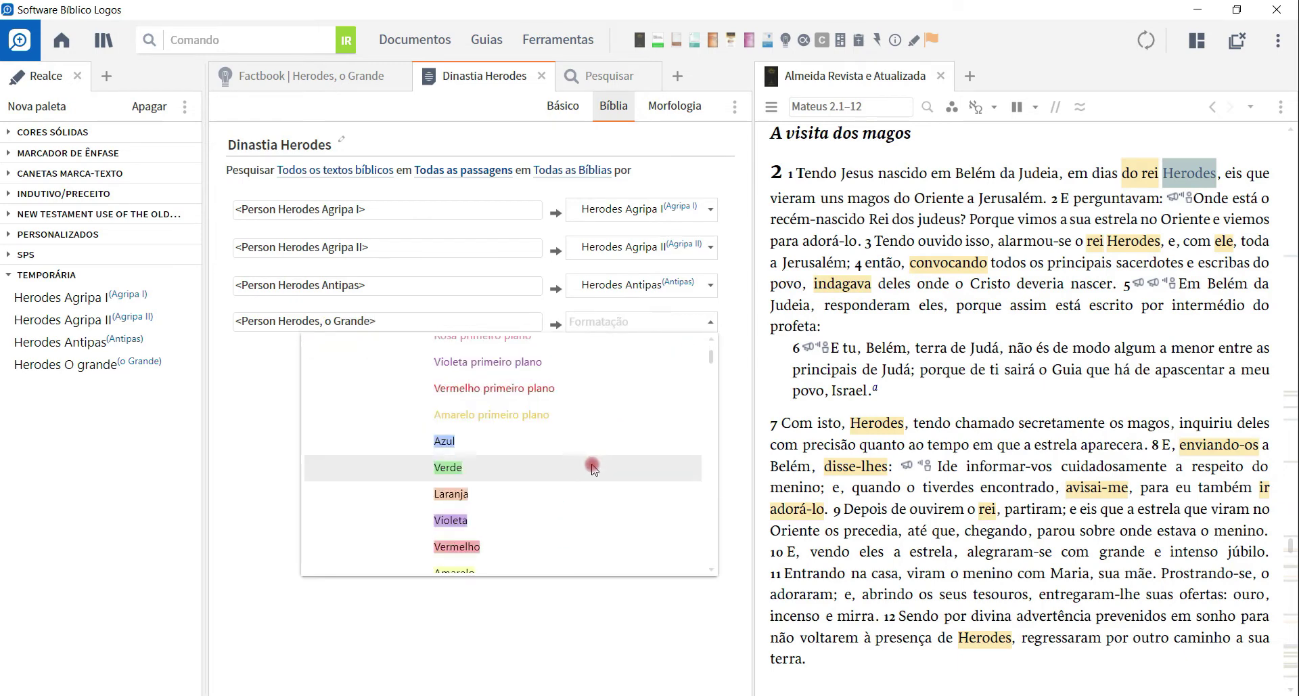
pyautogui.scroll(-10, 556, 477)
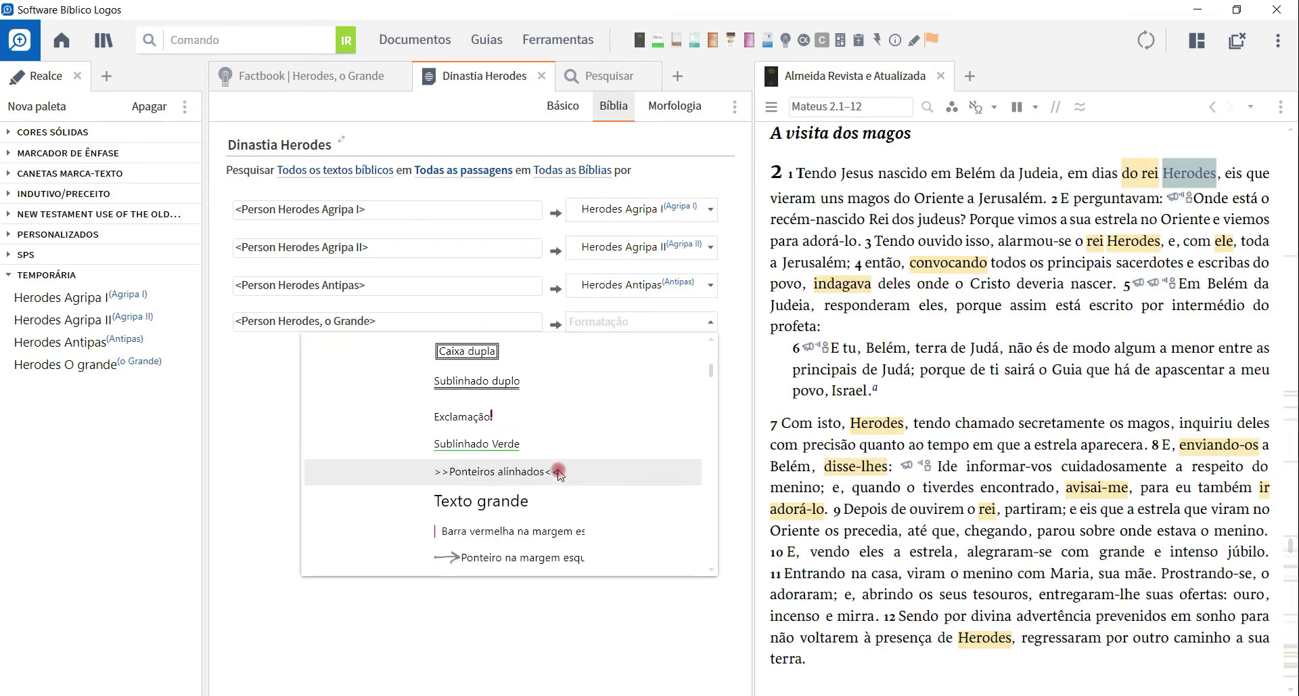
pyautogui.moveTo(707, 373); pyautogui.dragTo(694, 568)
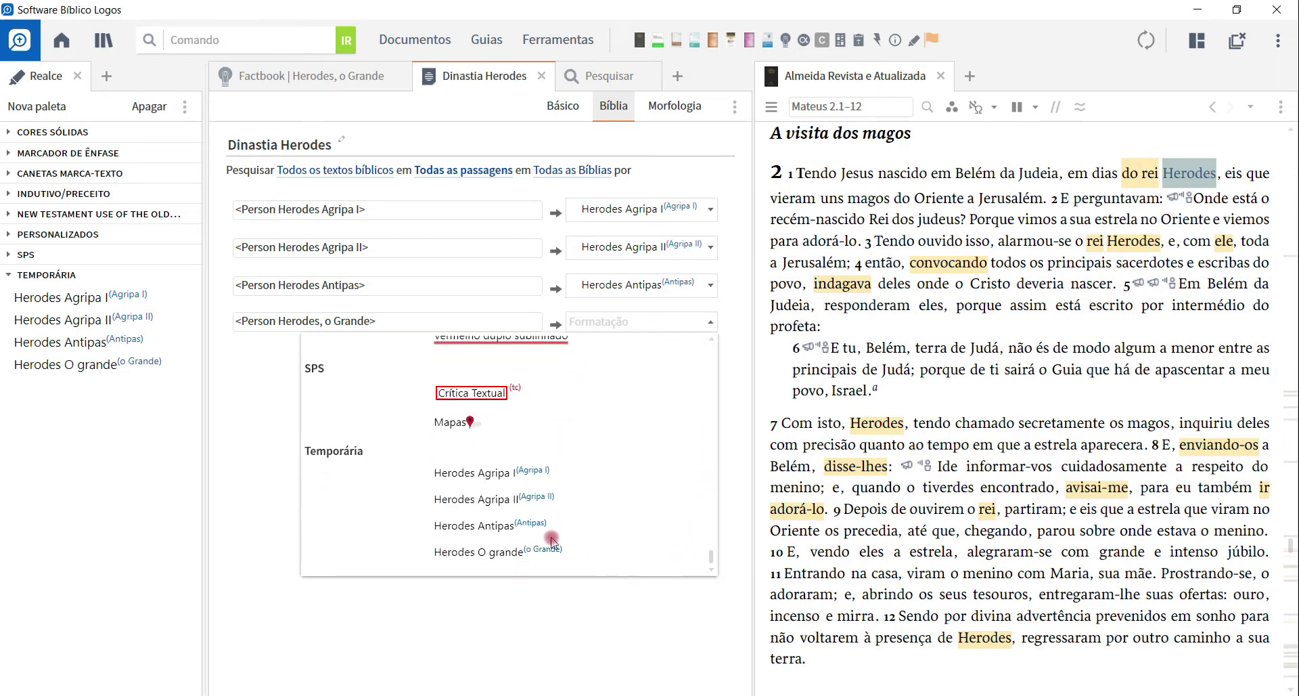
pyautogui.click(552, 552)
# - Close the filter, search, Factbook and Realce tabs, keeping only the Almeida Revista e Atualizada Bible open
pyautogui.moveTo(1182, 177)
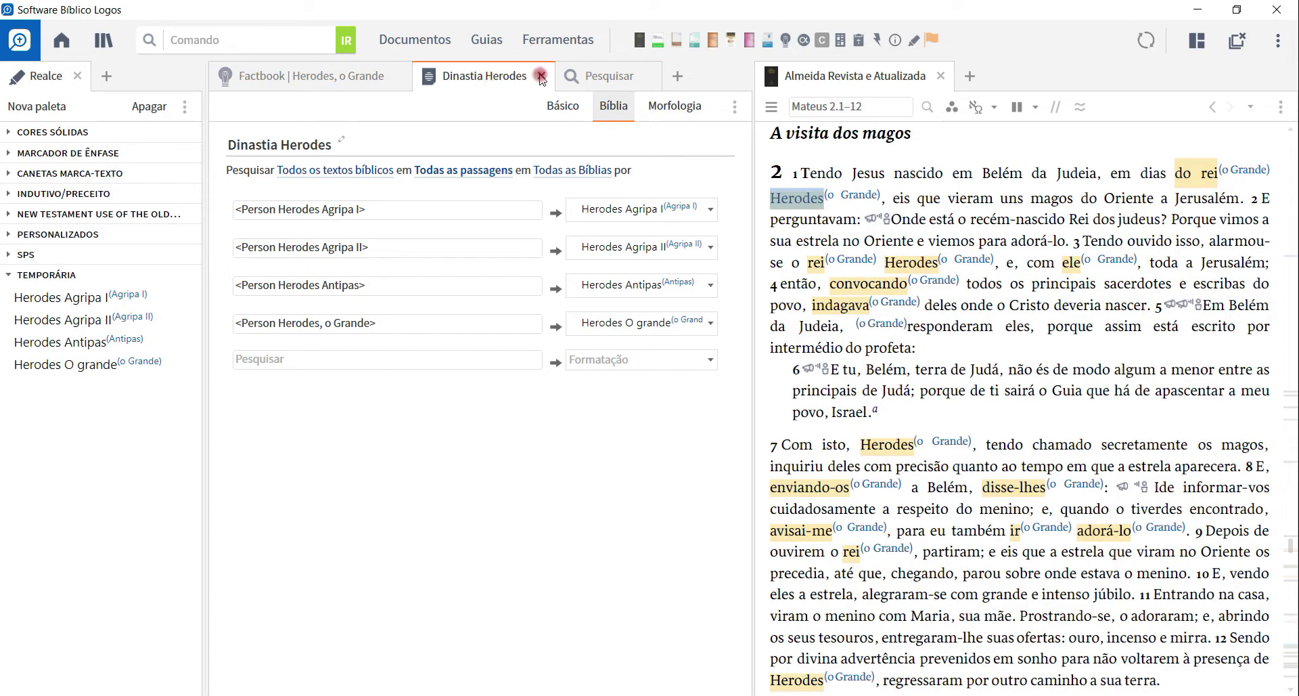
pyautogui.click(506, 77)
pyautogui.click(400, 76)
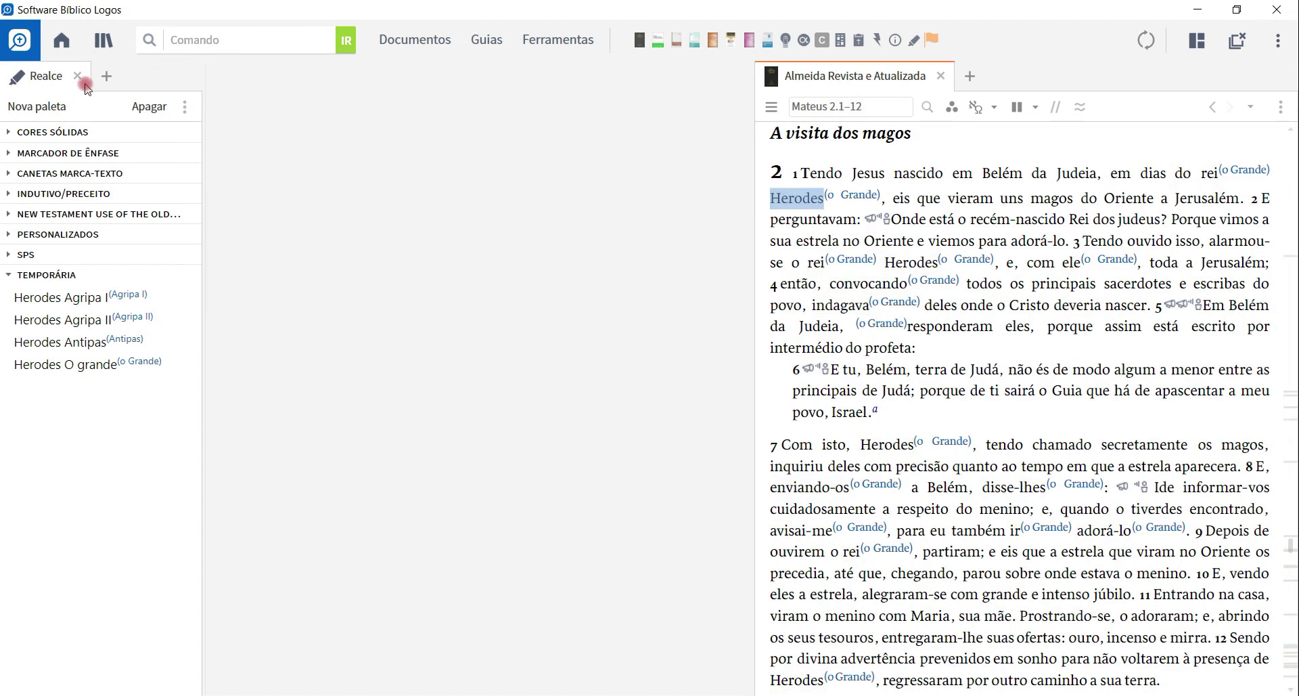
pyautogui.click(78, 75)
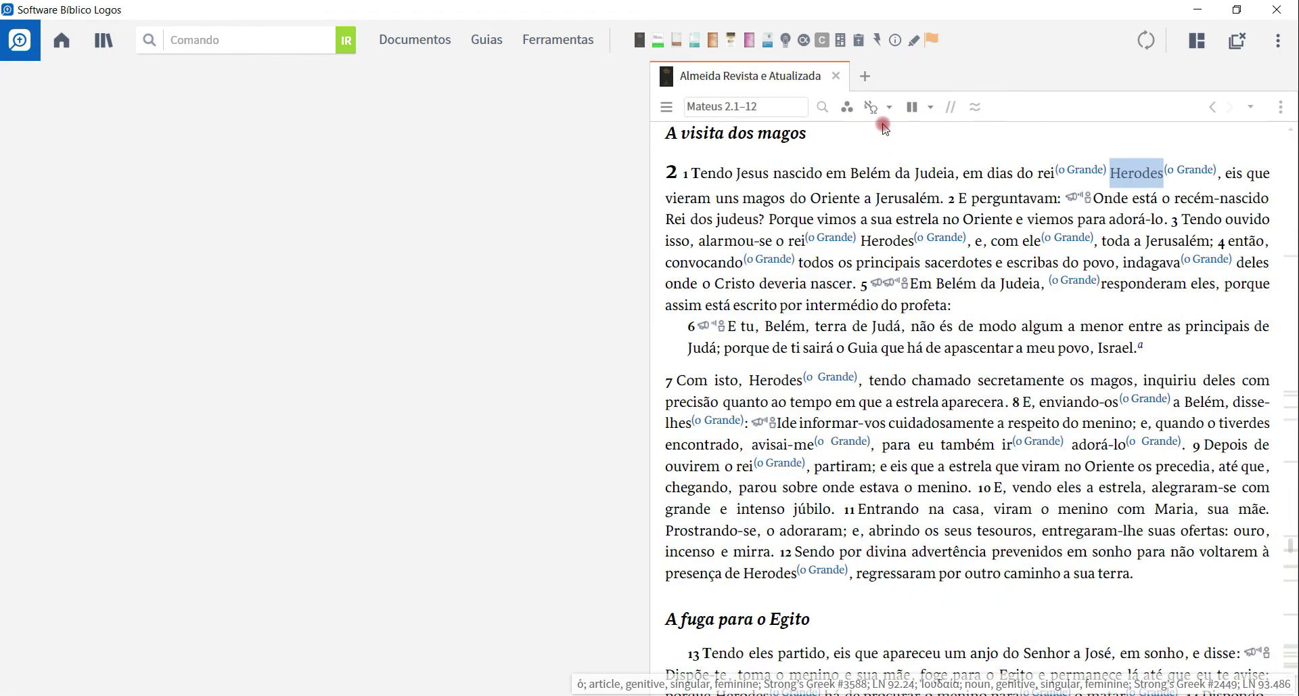
# - Switch the "Dinastia Herodes" visual filter off and on again for the Almeida Revista e Atualizada Bible
pyautogui.click(846, 107)
pyautogui.scroll(-10, 662, 291)
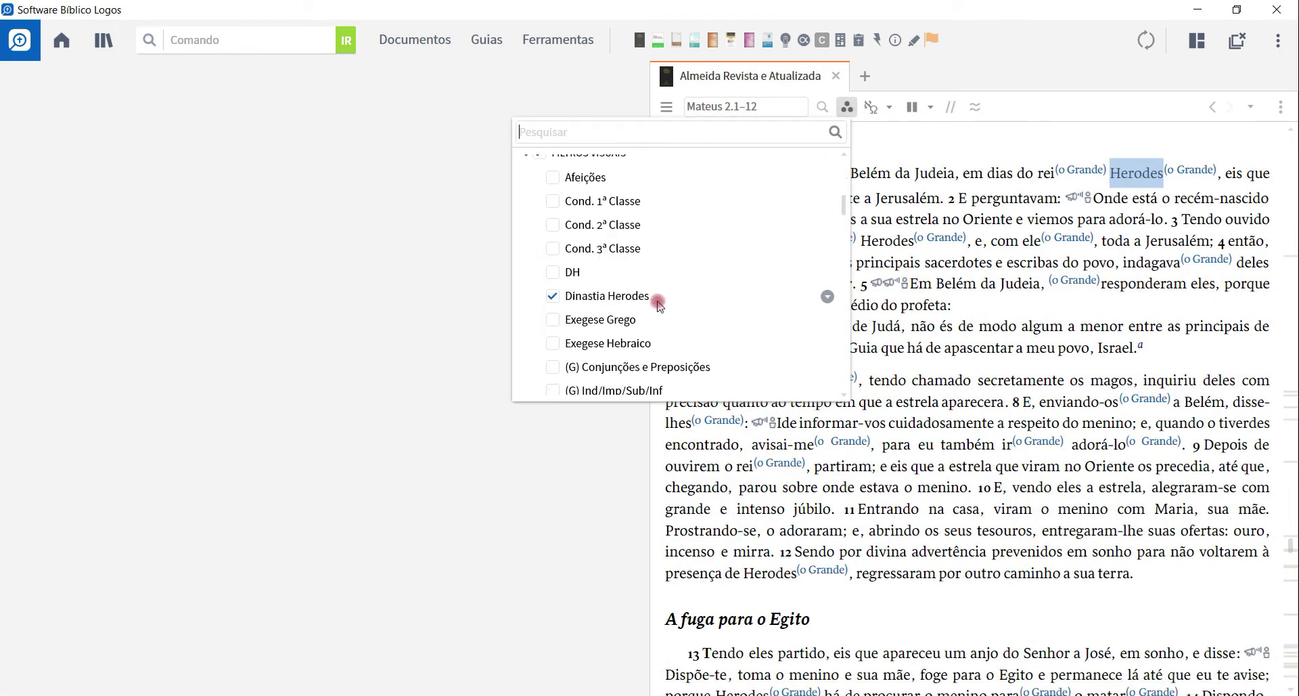
pyautogui.scroll(-3, 644, 264)
pyautogui.scroll(1, 641, 290)
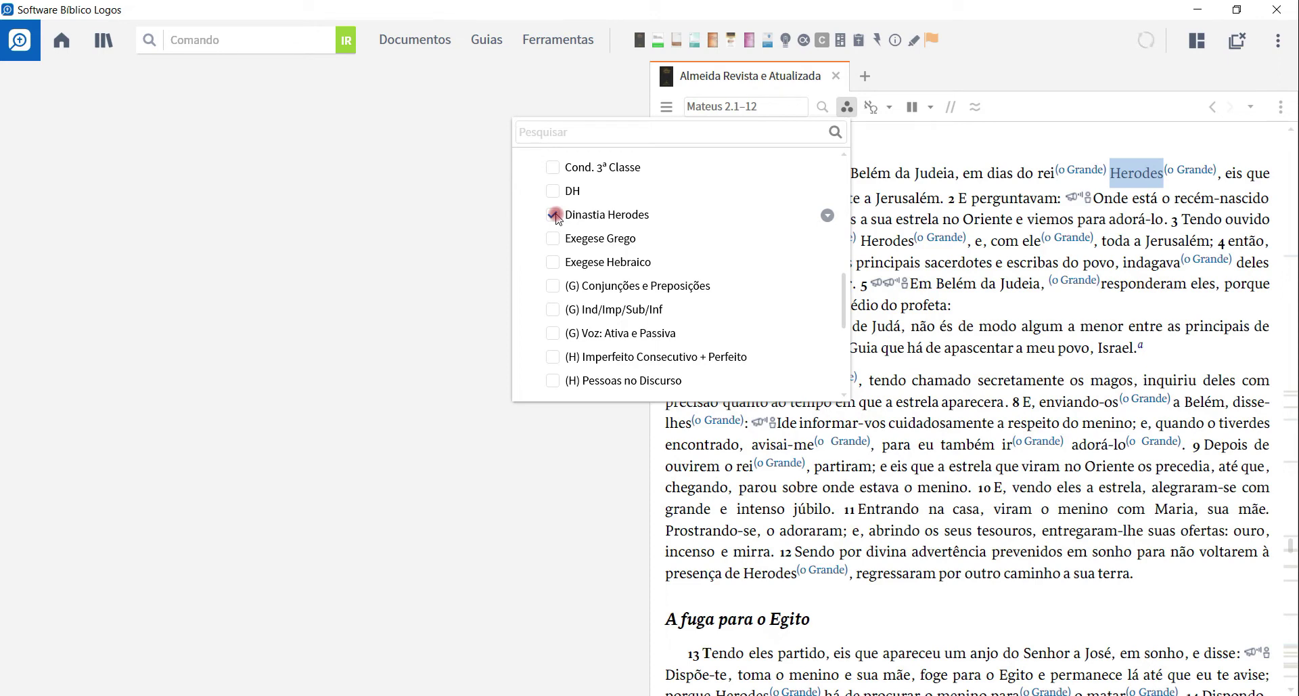
pyautogui.click(554, 215)
pyautogui.click(554, 214)
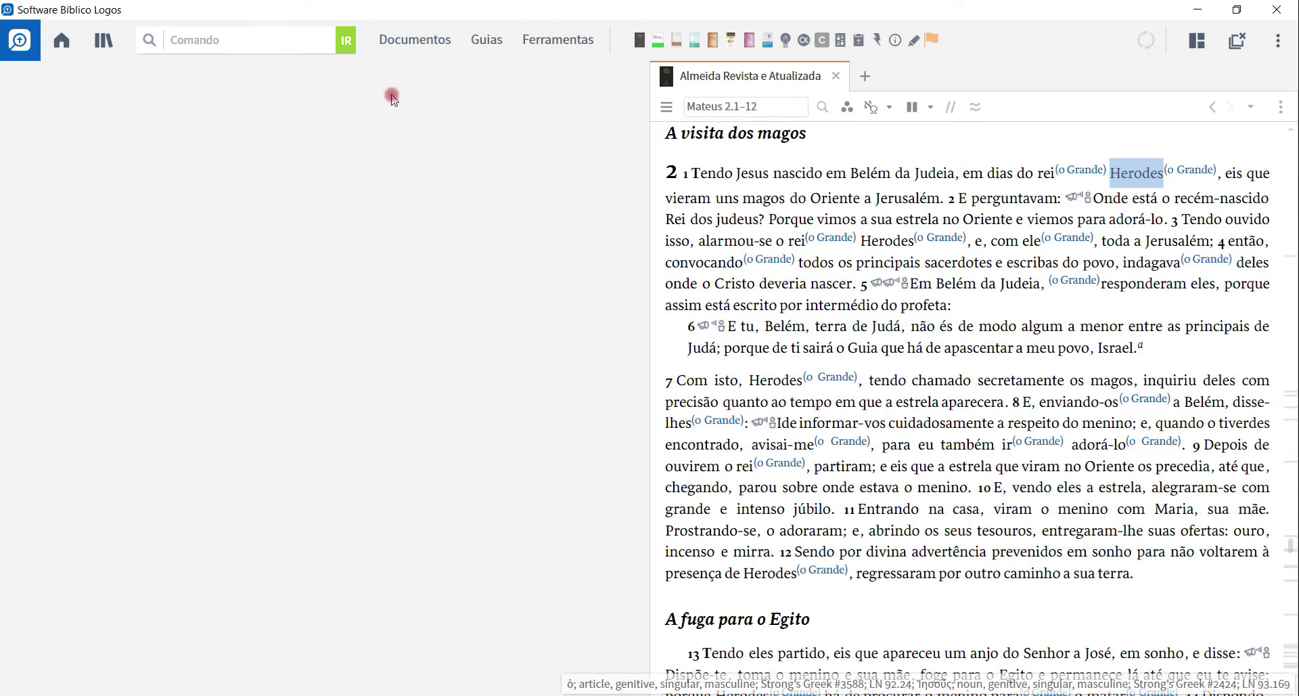
# - Open the sharing options of the "Dinastia Herodes" visual filter document and make it public
pyautogui.click(434, 42)
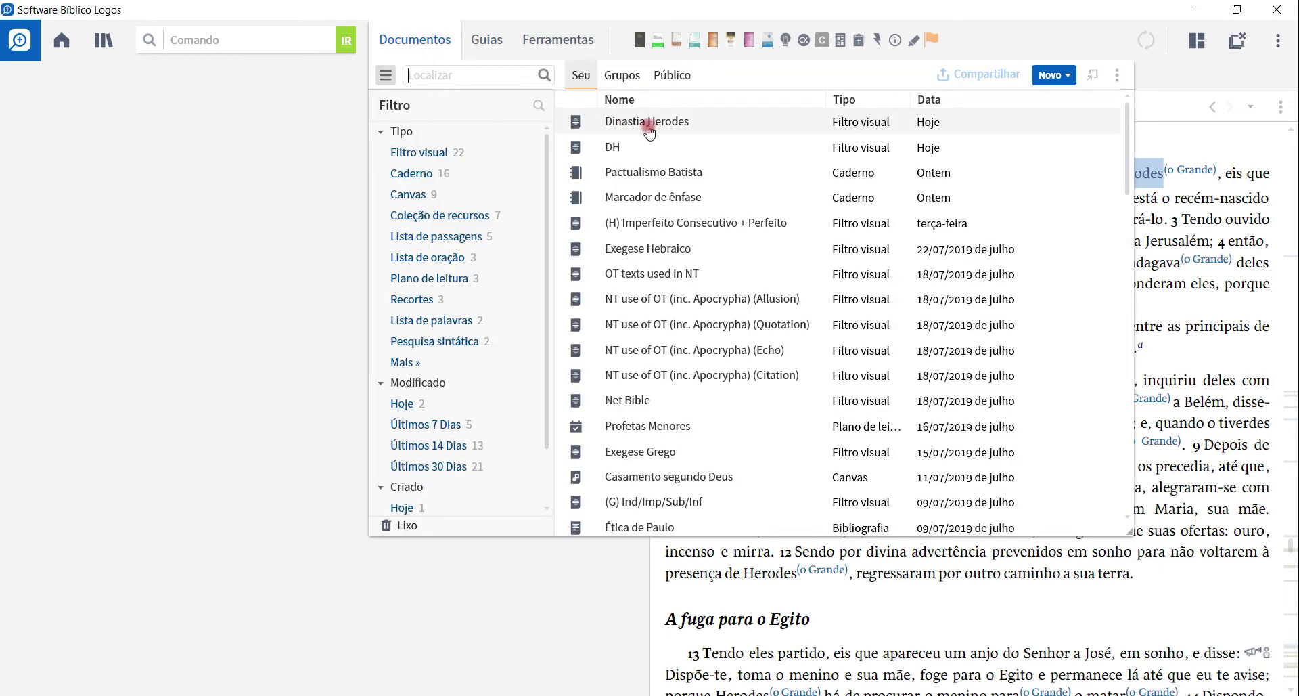
pyautogui.click(734, 125)
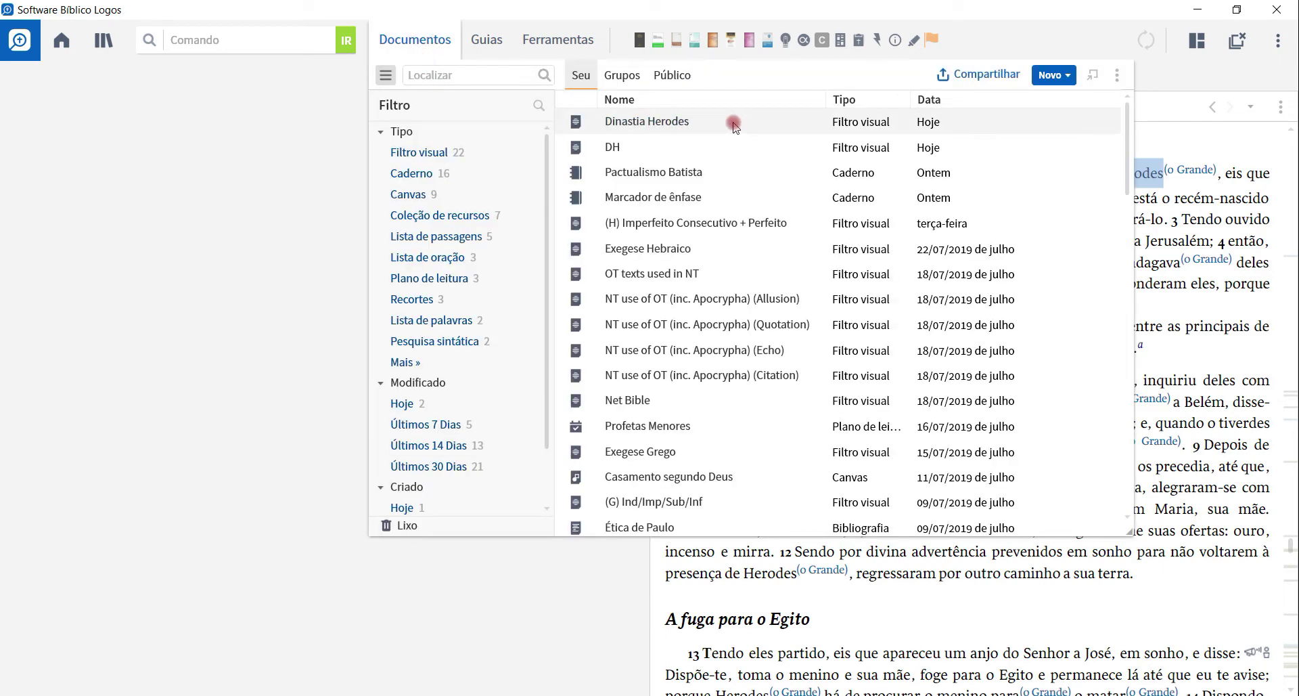
pyautogui.rightClick(734, 124)
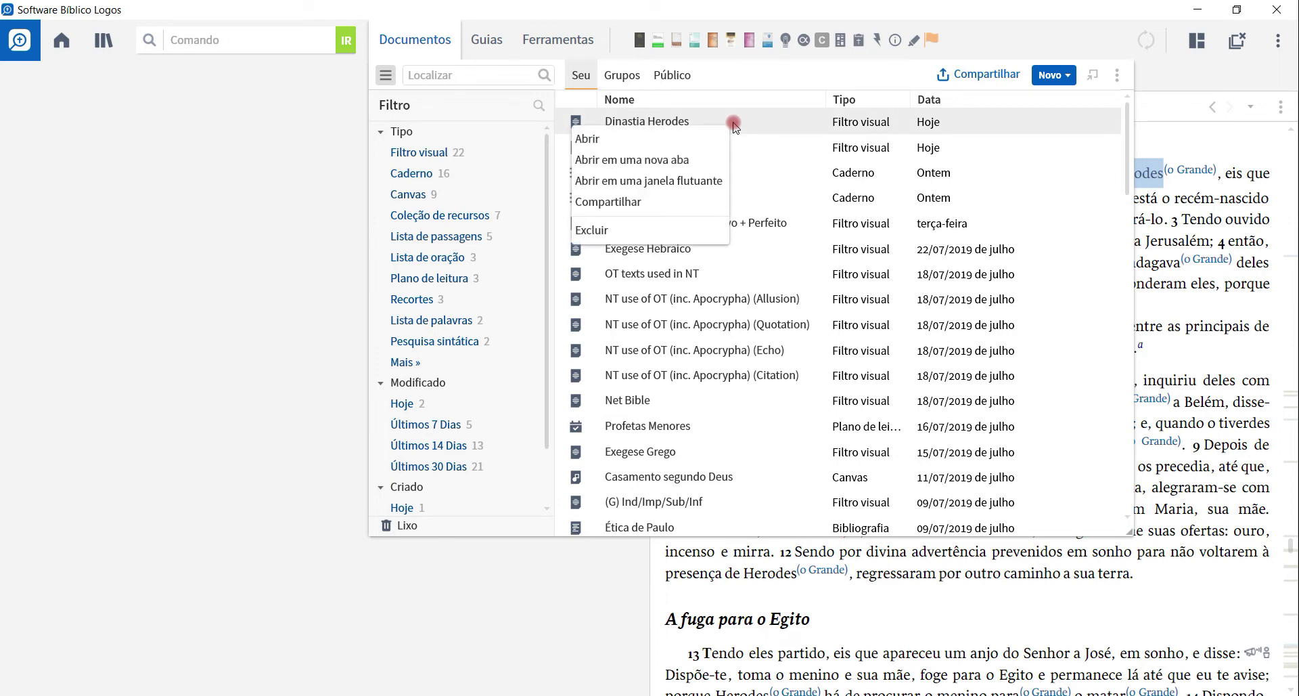
pyautogui.click(633, 203)
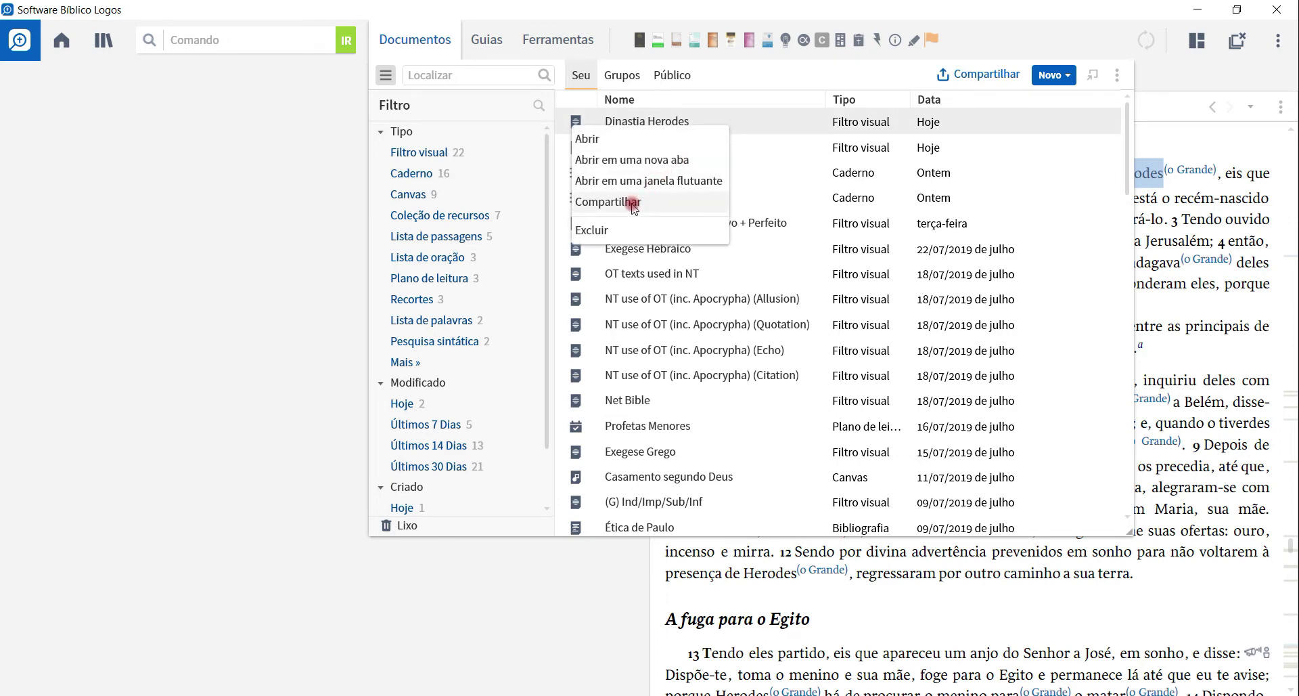
pyautogui.click(618, 273)
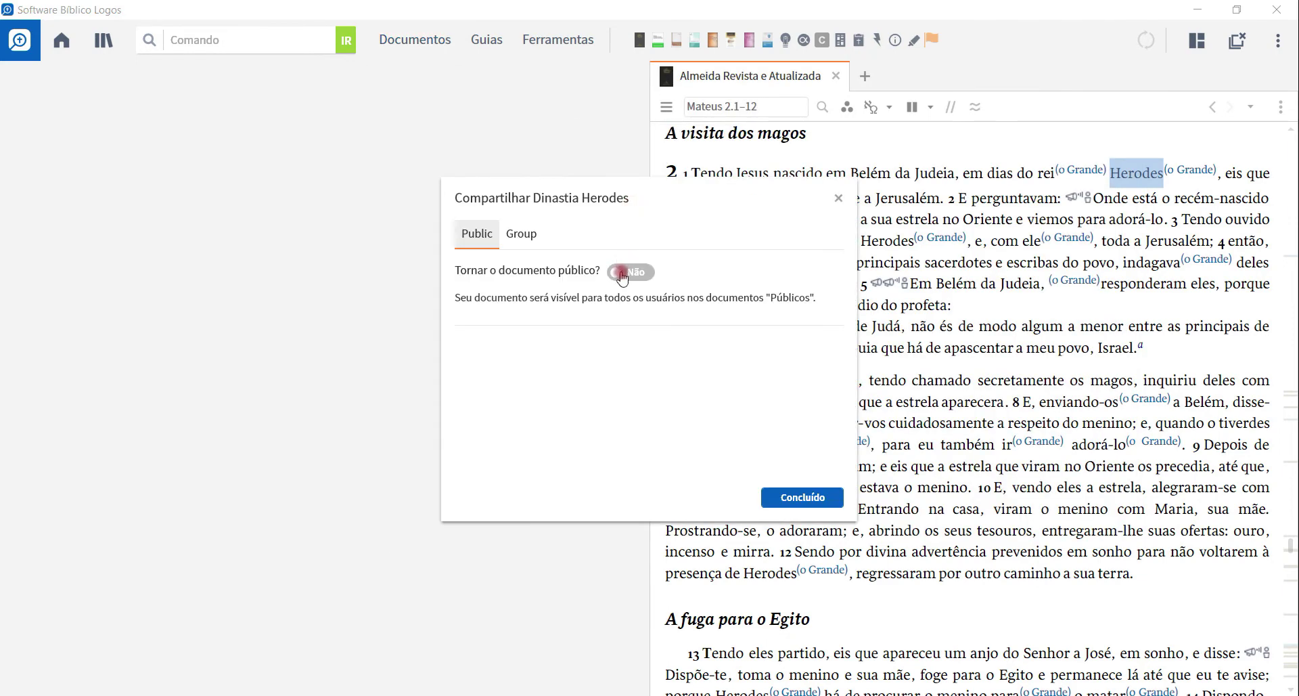
pyautogui.click(621, 274)
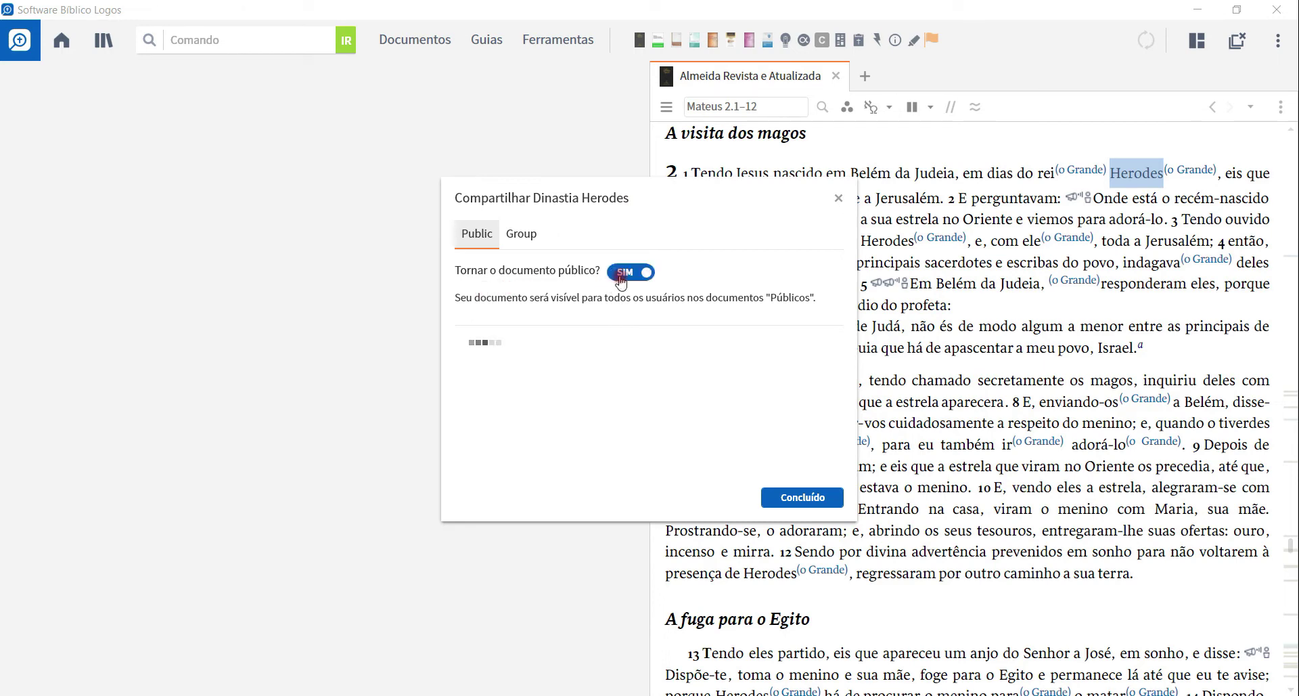